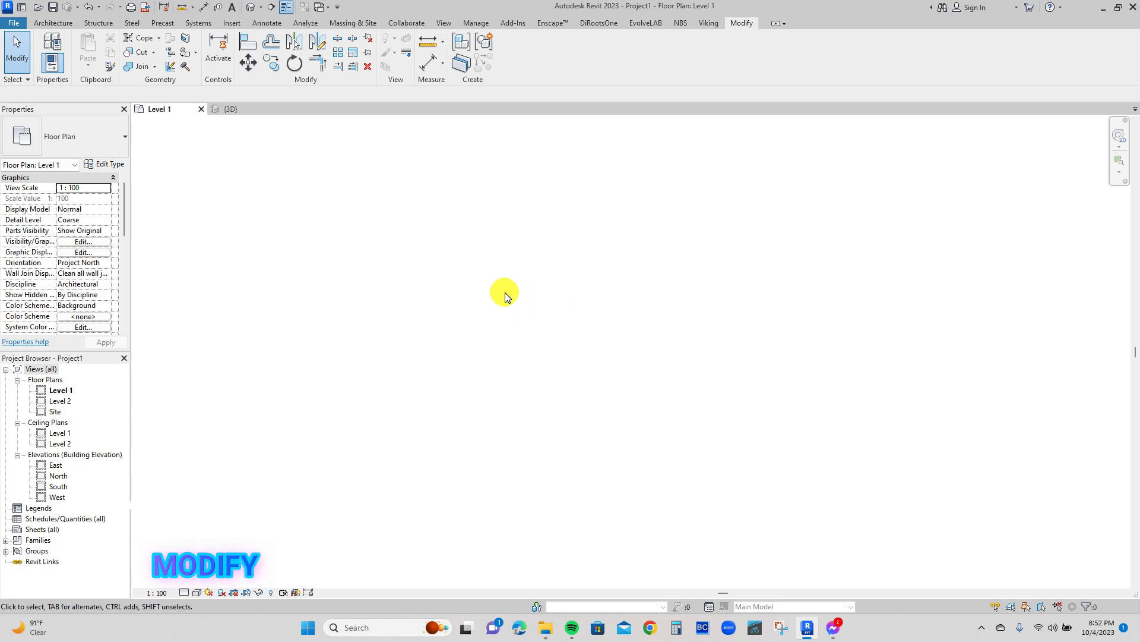
Draw a single vertical detail line about 19900 mm long in the Level 1 plan
{"action": "key", "text": "d"}
{"action": "key", "text": "l"}
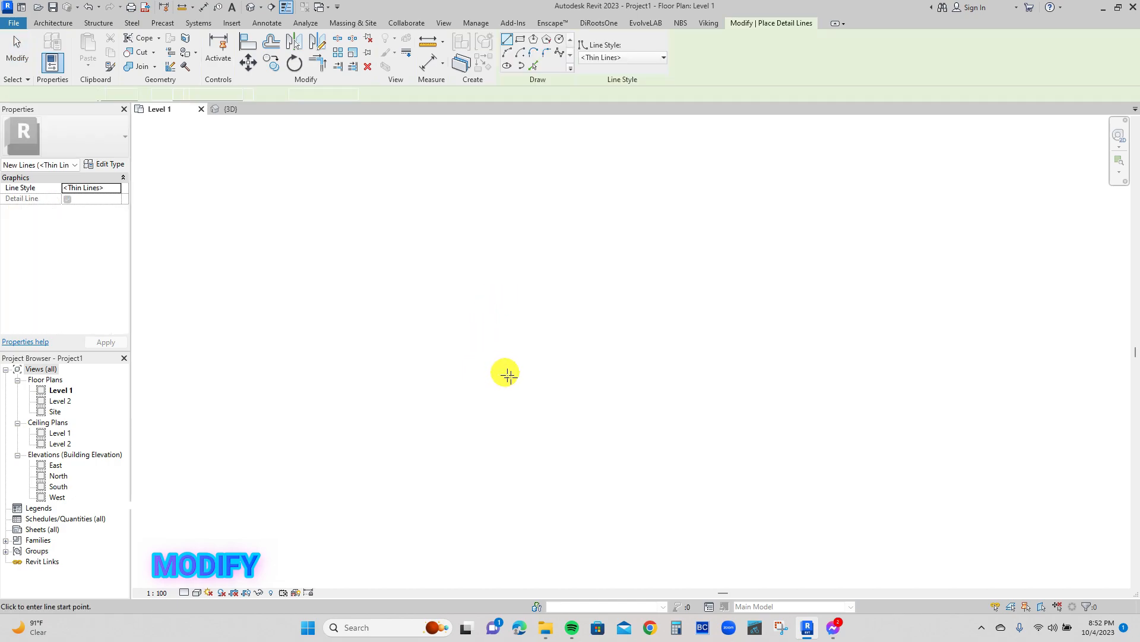
{"action": "left_click", "coordinate": [524, 397]}
{"action": "left_click", "coordinate": [524, 236]}
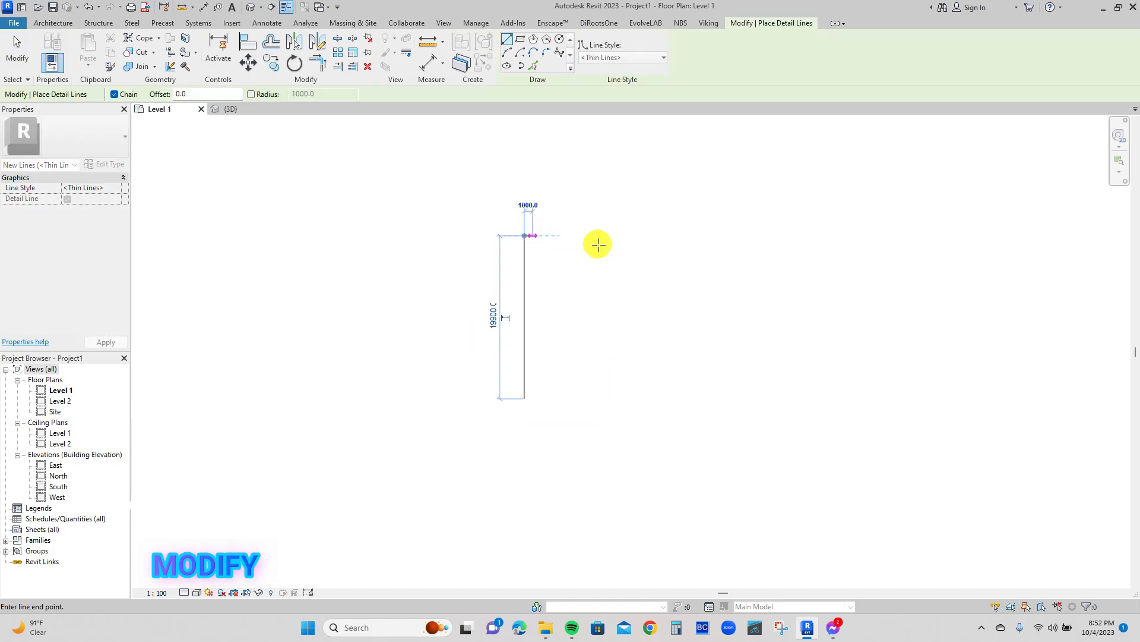
{"action": "key", "text": "Escape"}
{"action": "key", "text": "Escape"}
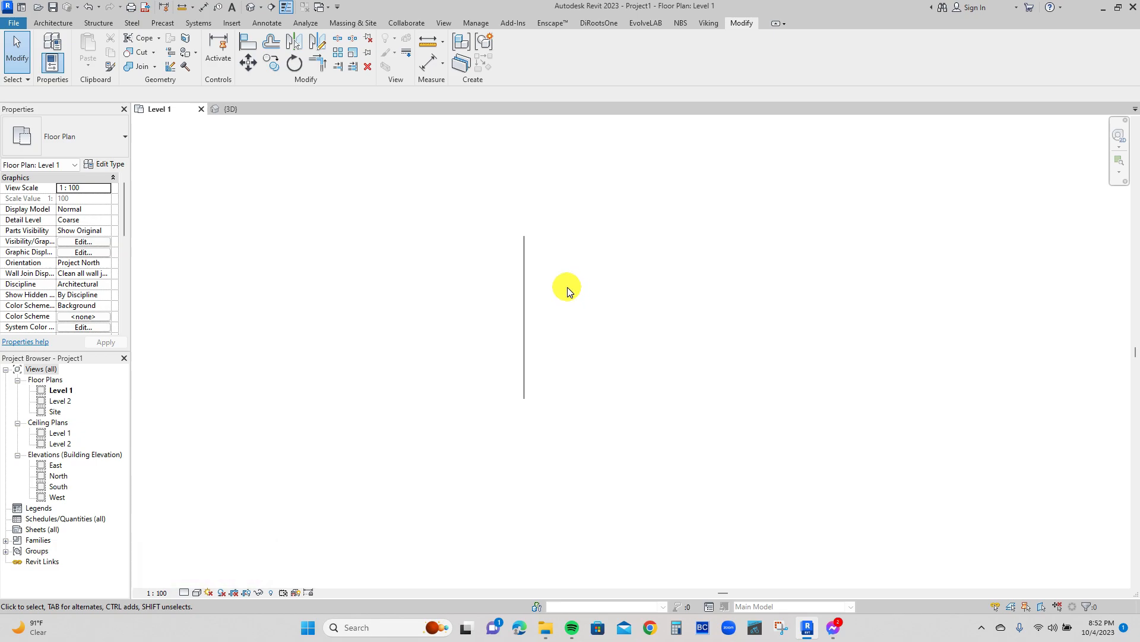
Move the vertical detail line horizontally to the right by about 8800 mm
{"action": "left_click", "coordinate": [526, 272]}
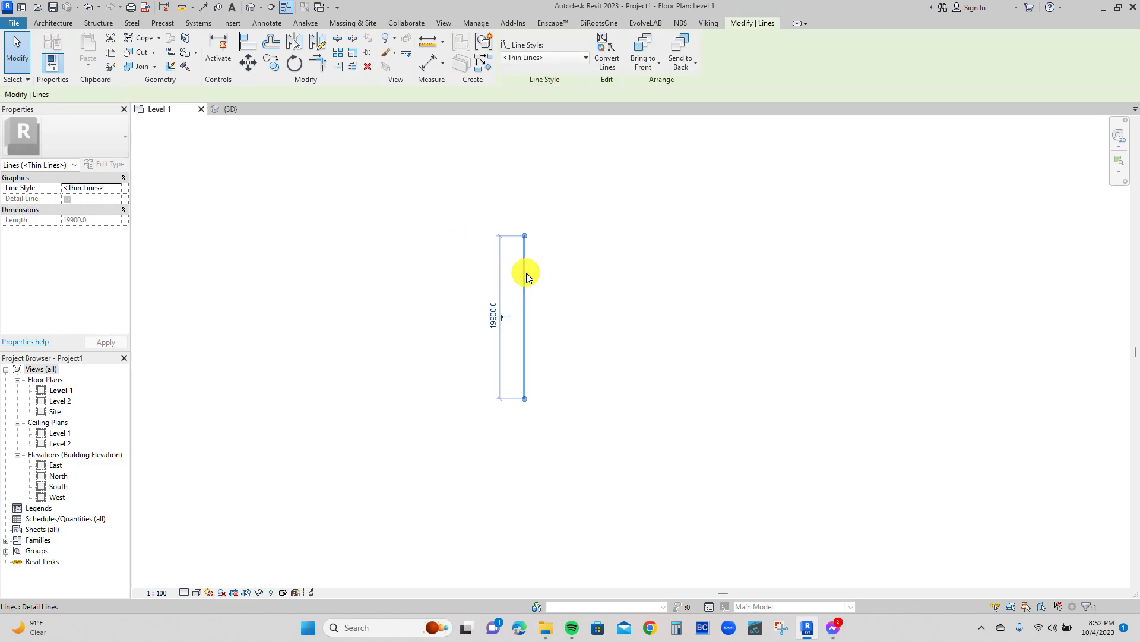
{"action": "left_click", "coordinate": [249, 64]}
{"action": "left_click", "coordinate": [524, 315]}
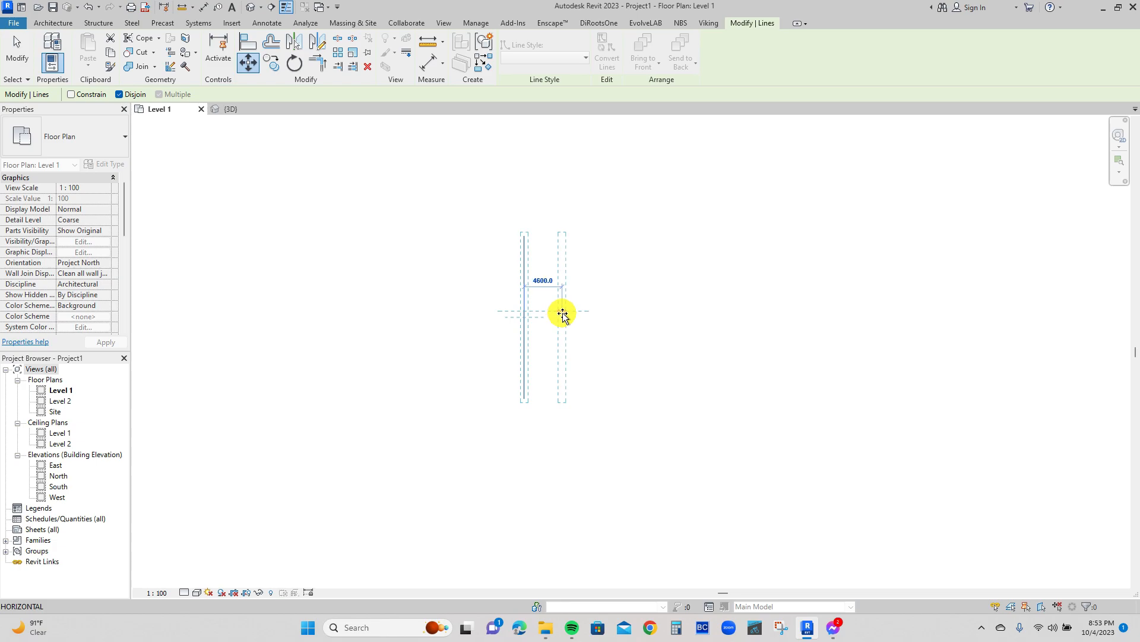
{"action": "scroll", "coordinate": [564, 315], "scroll_direction": "up", "scroll_amount": 3}
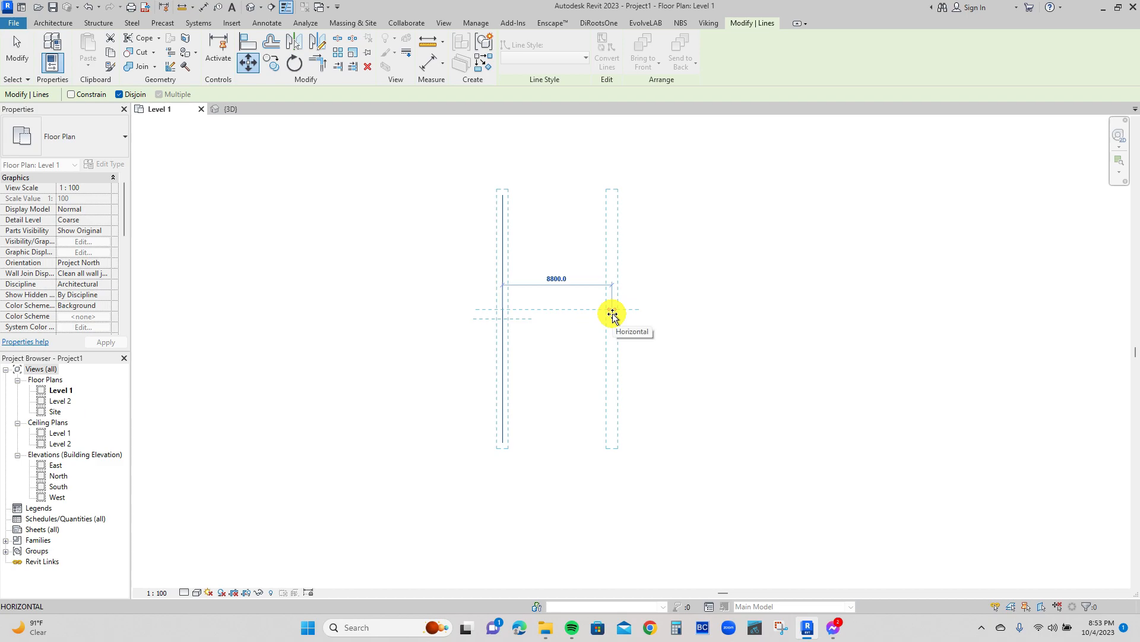
{"action": "left_click", "coordinate": [613, 316]}
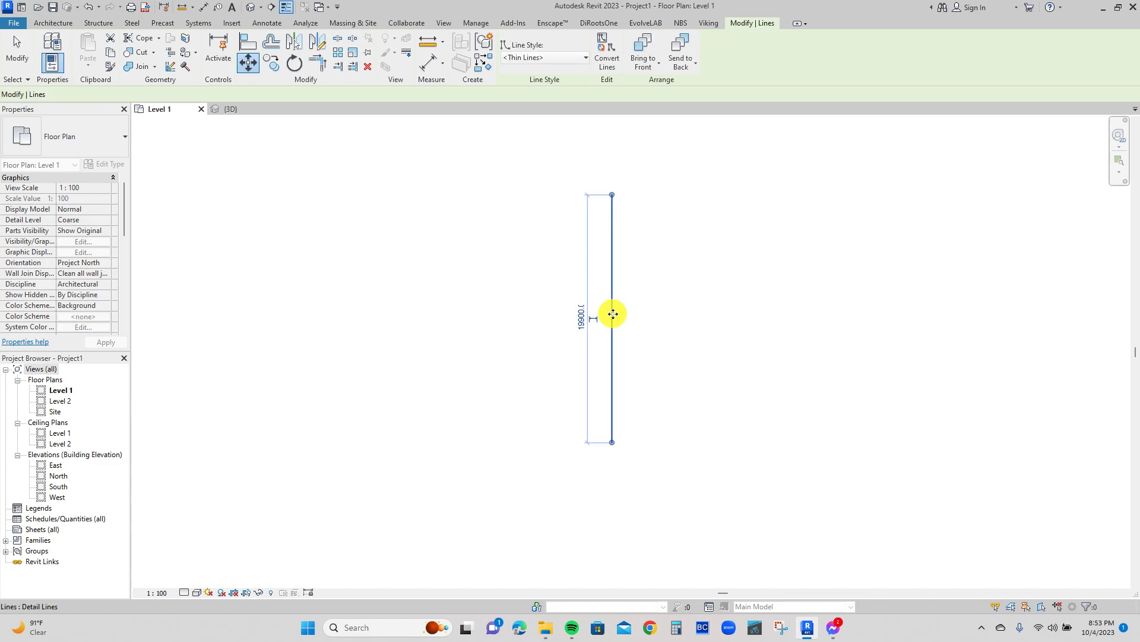
{"action": "left_click", "coordinate": [674, 322]}
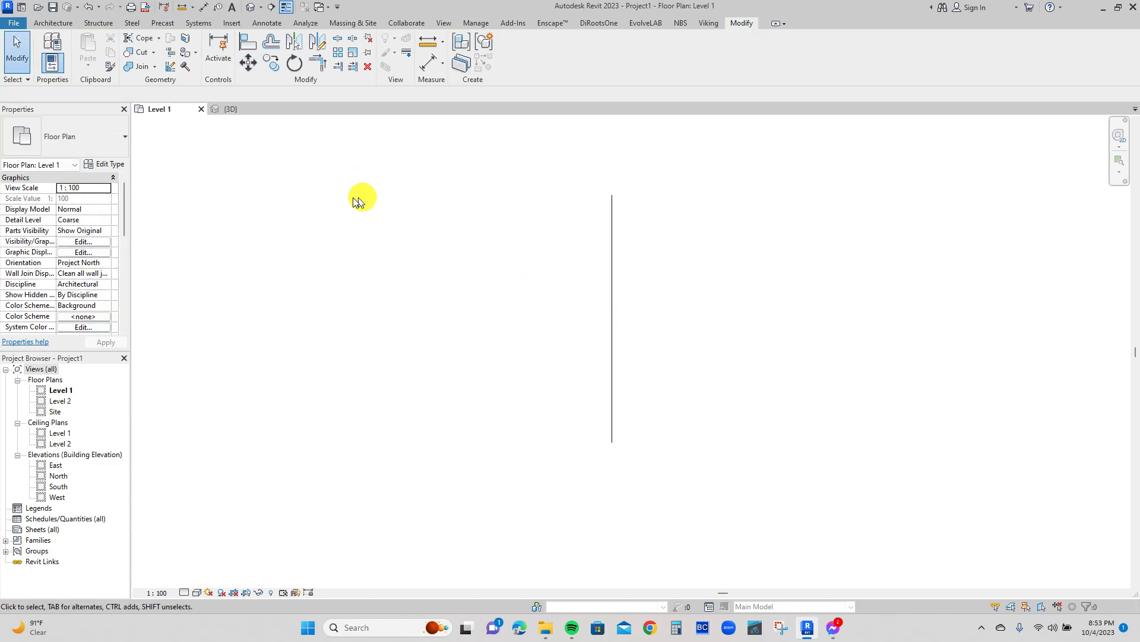
{"action": "left_click", "coordinate": [272, 66]}
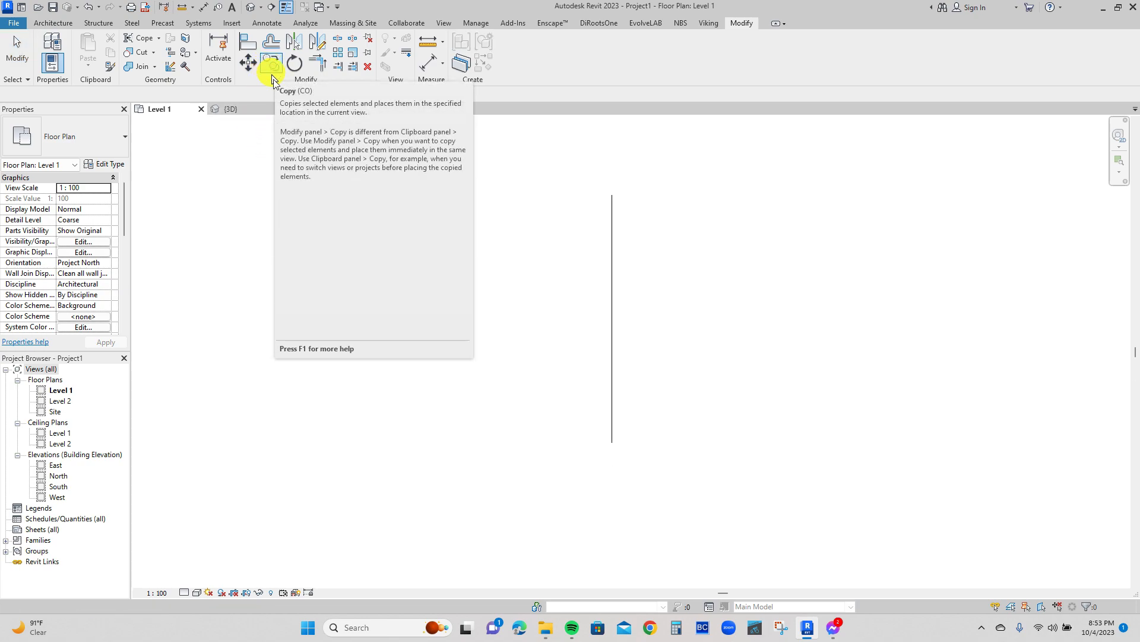
{"action": "left_click", "coordinate": [610, 290]}
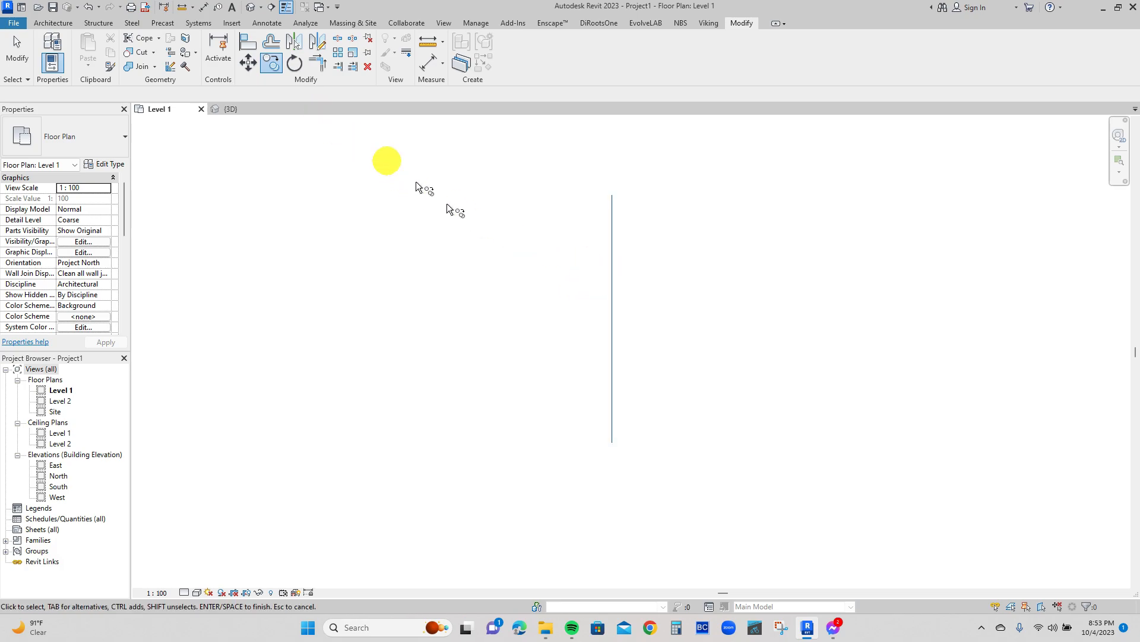
{"action": "key", "text": "Escape"}
{"action": "key", "text": "Escape"}
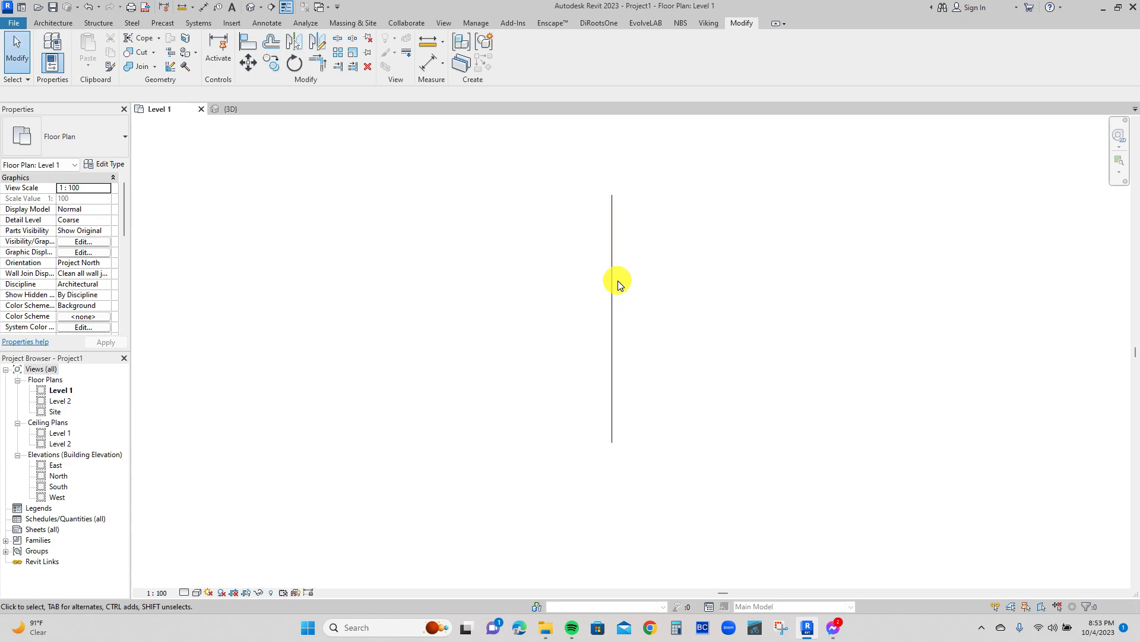
Copy the vertical line four times to its left with multiple copying enabled, spacing the copies about 4900 mm apart
{"action": "left_click", "coordinate": [615, 279]}
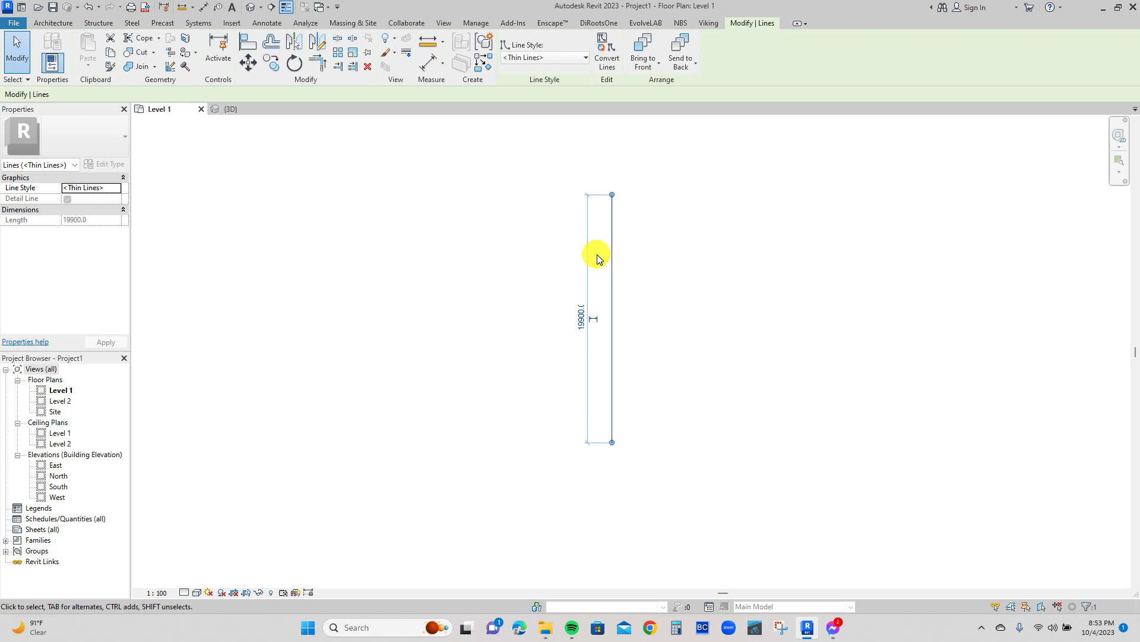
{"action": "key", "text": "c"}
{"action": "key", "text": "o"}
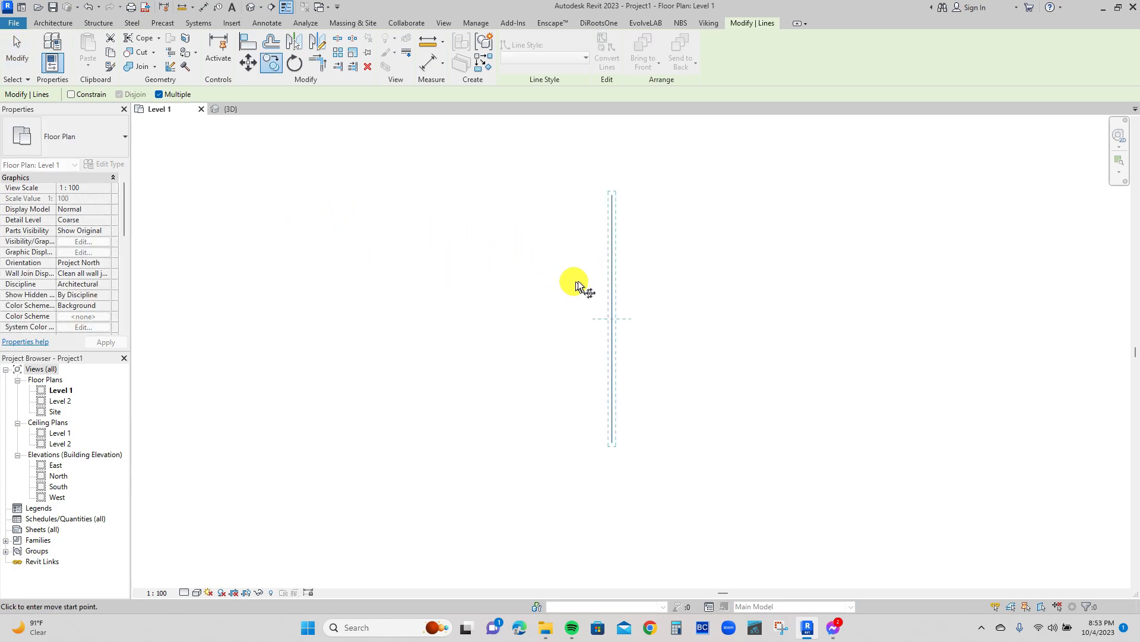
{"action": "left_click", "coordinate": [159, 95]}
{"action": "left_click", "coordinate": [613, 319]}
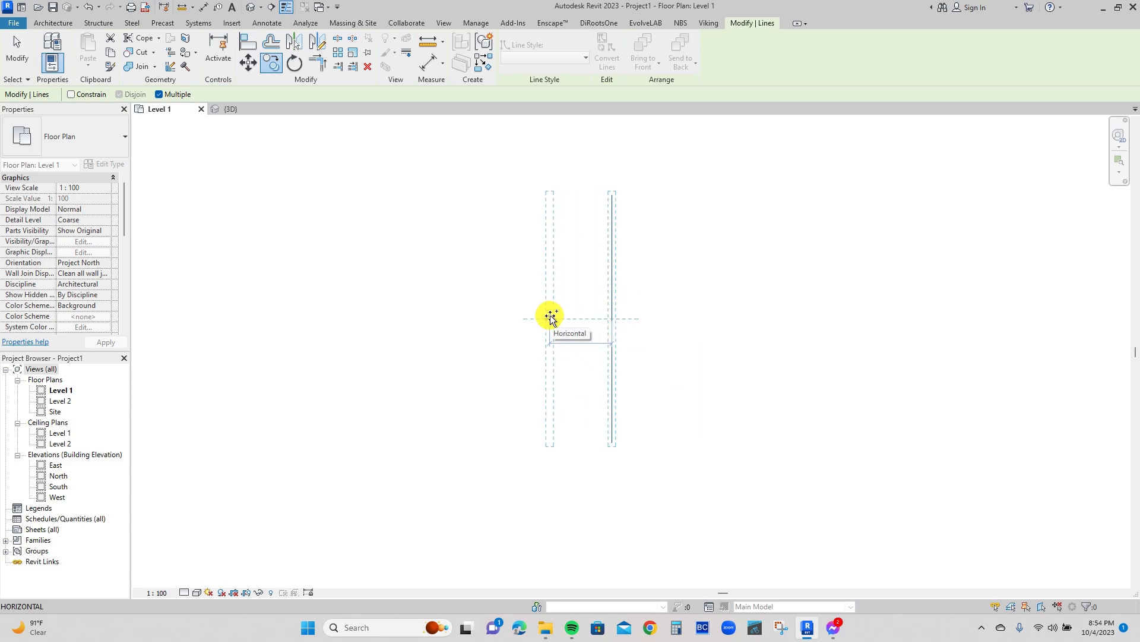
{"action": "left_click", "coordinate": [550, 319]}
{"action": "left_click", "coordinate": [489, 318]}
{"action": "left_click", "coordinate": [426, 319]}
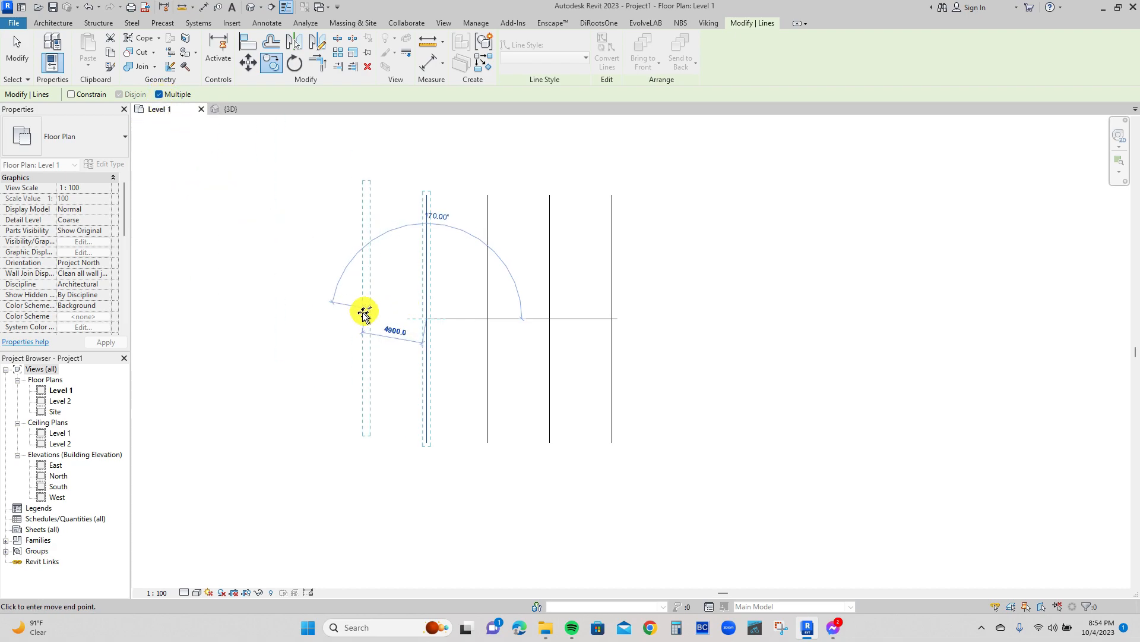
{"action": "left_click", "coordinate": [369, 316]}
{"action": "key", "text": "Escape"}
{"action": "key", "text": "Escape"}
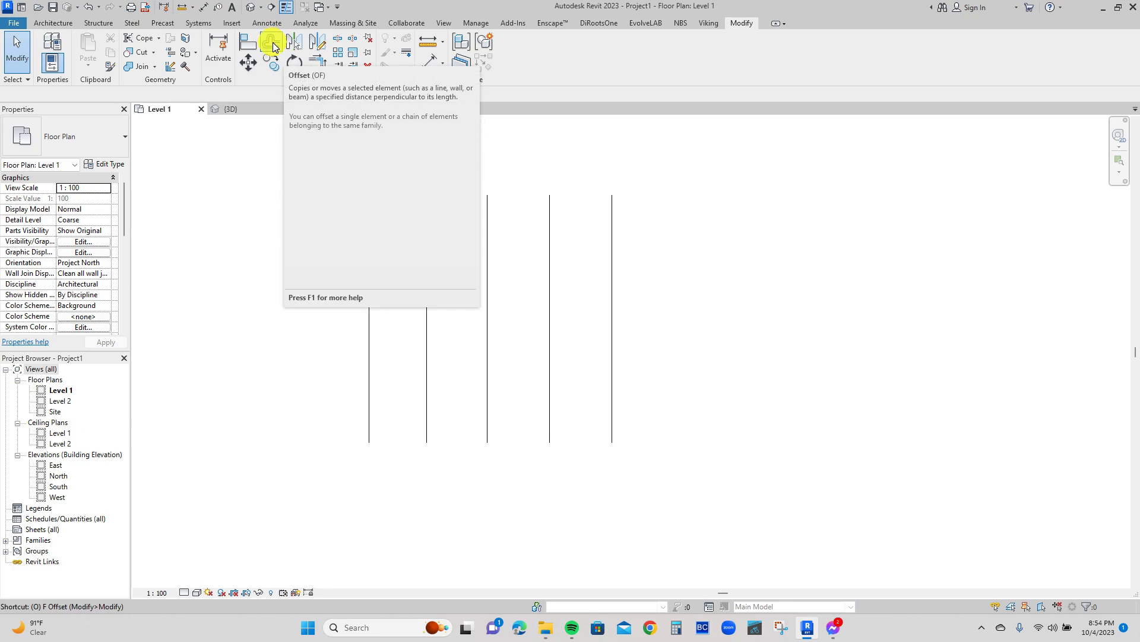
Offset the rightmost vertical line twice in succession to the right, using a numerical offset of 1000 with the original kept
{"action": "left_click", "coordinate": [274, 45]}
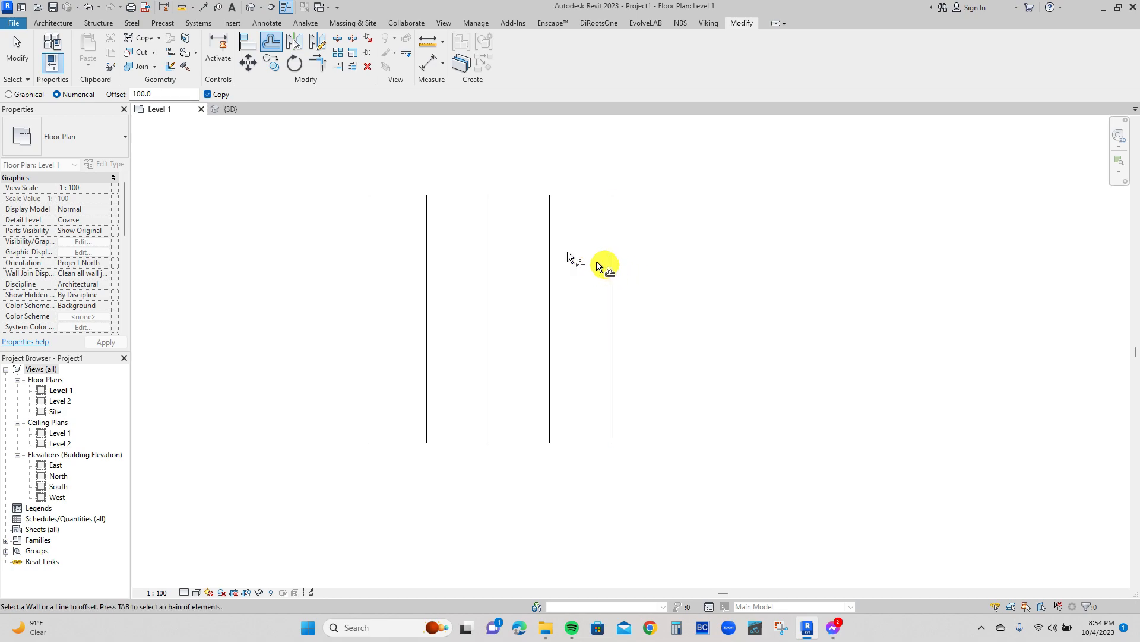
{"action": "double_click", "coordinate": [146, 93]}
{"action": "type", "text": "1000"}
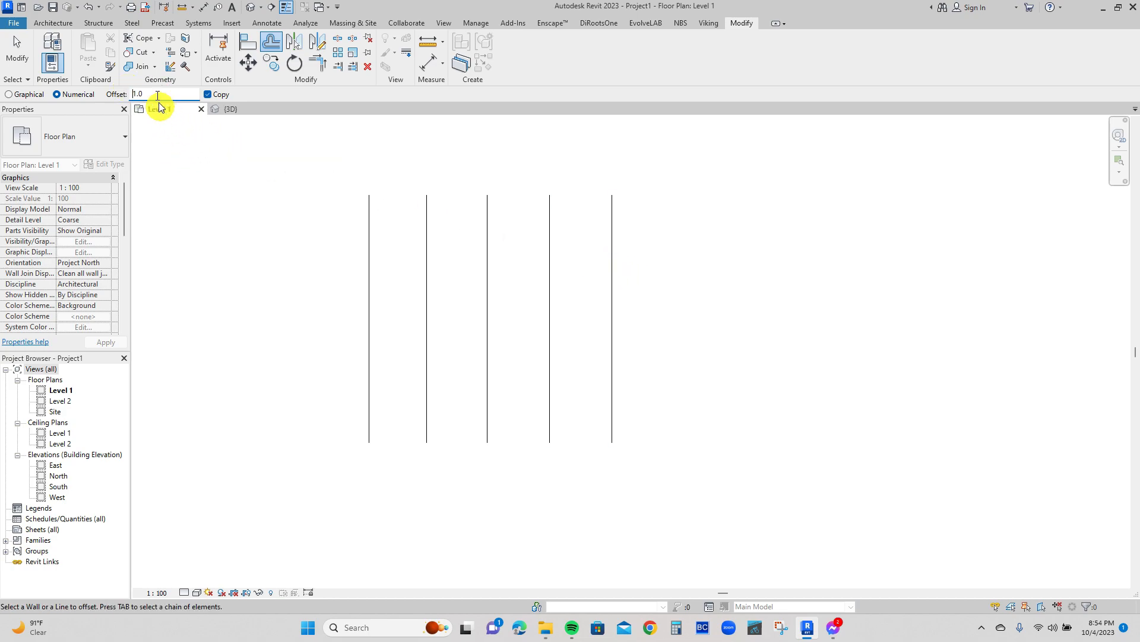
{"action": "double_click", "coordinate": [125, 94]}
{"action": "type", "text": "1000"}
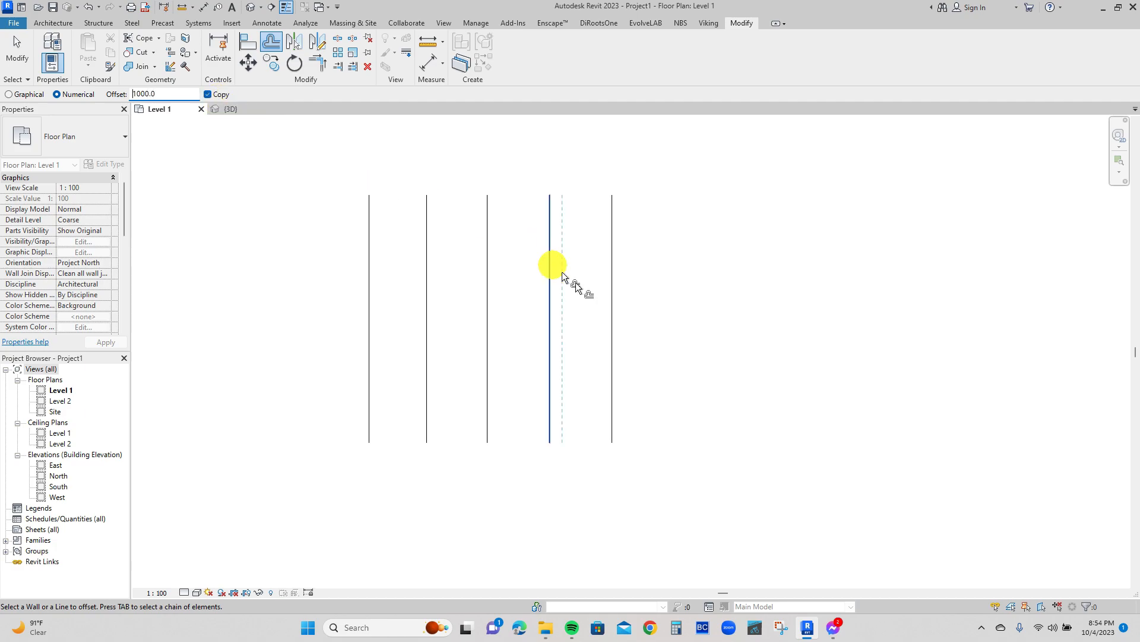
{"action": "scroll", "coordinate": [615, 275], "scroll_direction": "up", "scroll_amount": 2}
{"action": "scroll", "coordinate": [615, 275], "scroll_direction": "up", "scroll_amount": 2}
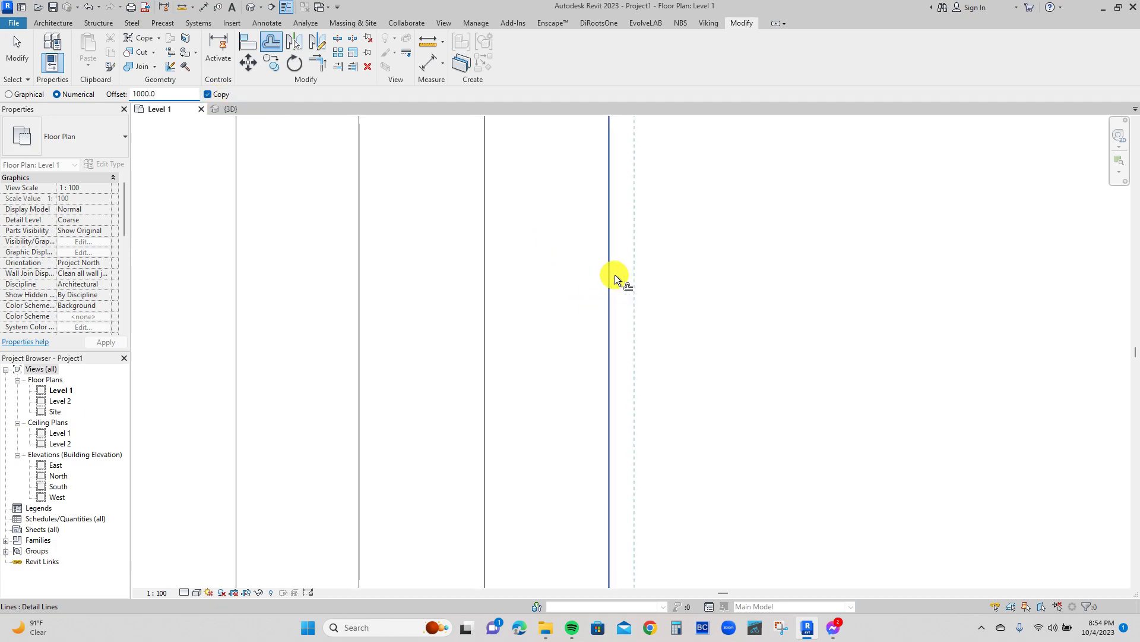
{"action": "left_click", "coordinate": [614, 275]}
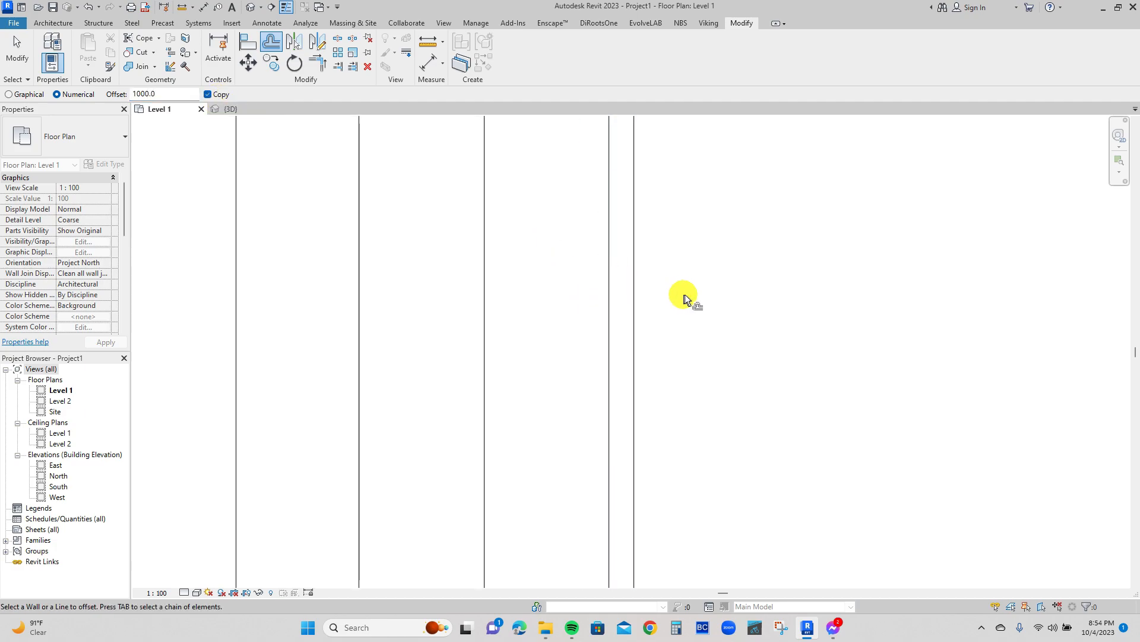
{"action": "left_click", "coordinate": [637, 287]}
{"action": "scroll", "coordinate": [708, 274], "scroll_direction": "down", "scroll_amount": 2}
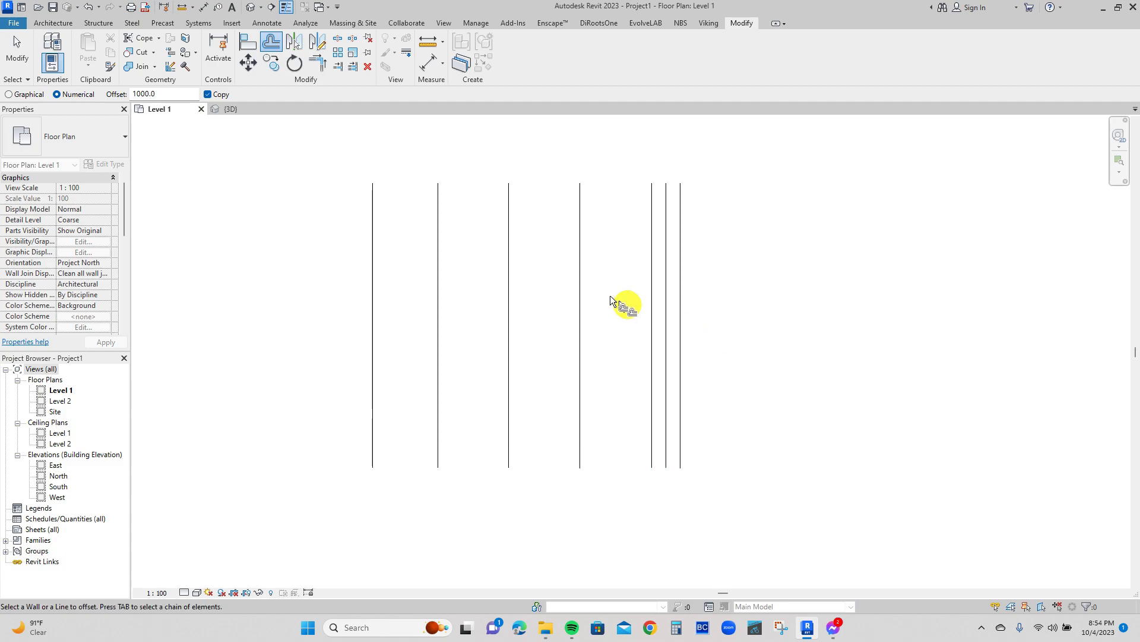
{"action": "key", "text": "Escape"}
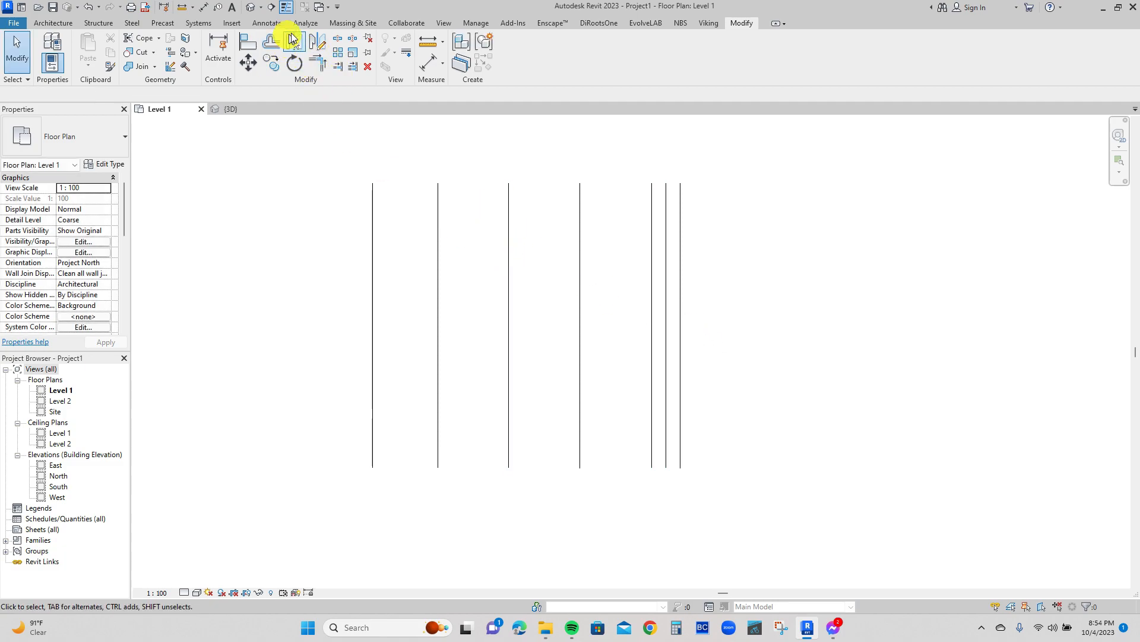
Draw a rectangle of detail lines above the vertical lines, with its left edge aligned with the leftmost line
{"action": "scroll", "coordinate": [420, 249], "scroll_direction": "down", "scroll_amount": 2}
{"action": "middle_click_drag", "start_coordinate": [422, 251], "coordinate": [428, 367]}
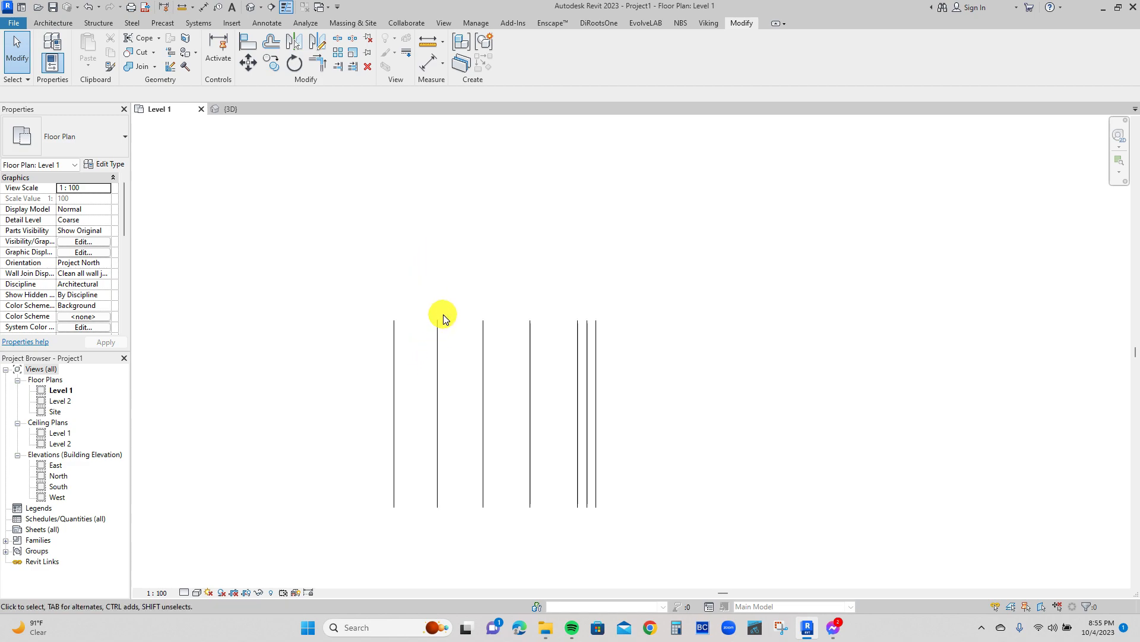
{"action": "key", "text": "d"}
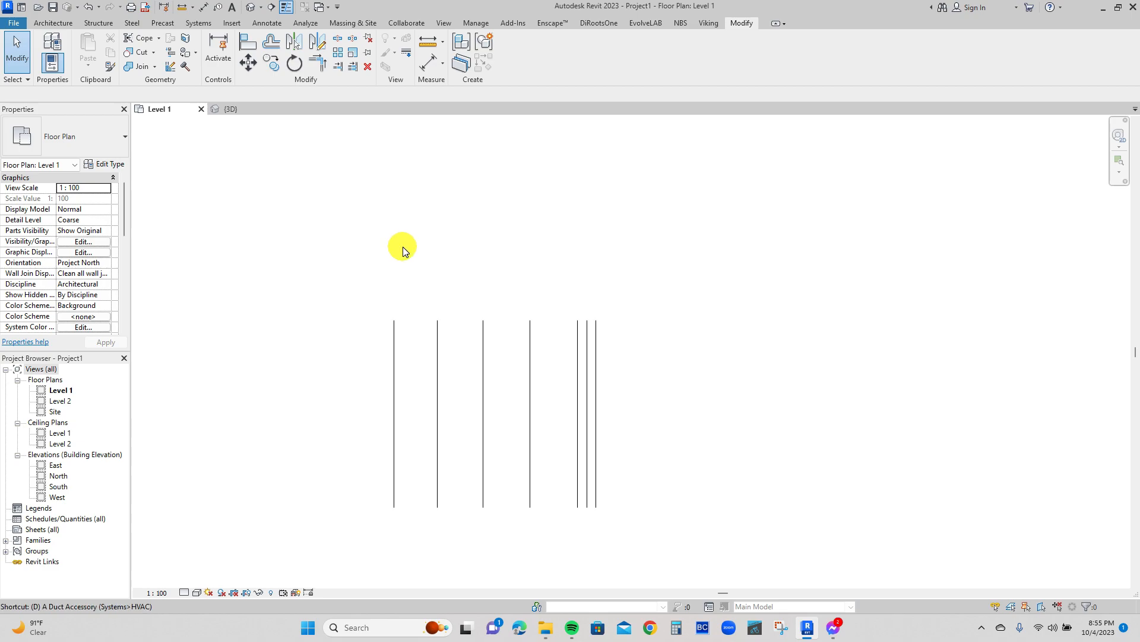
{"action": "key", "text": "l"}
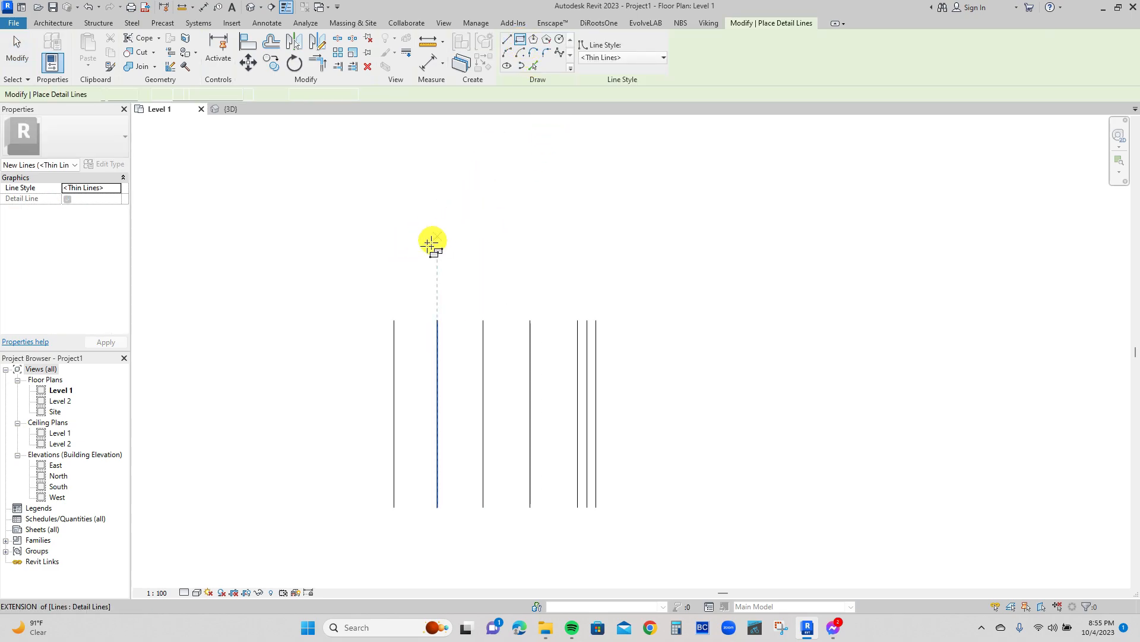
{"action": "left_click", "coordinate": [395, 186]}
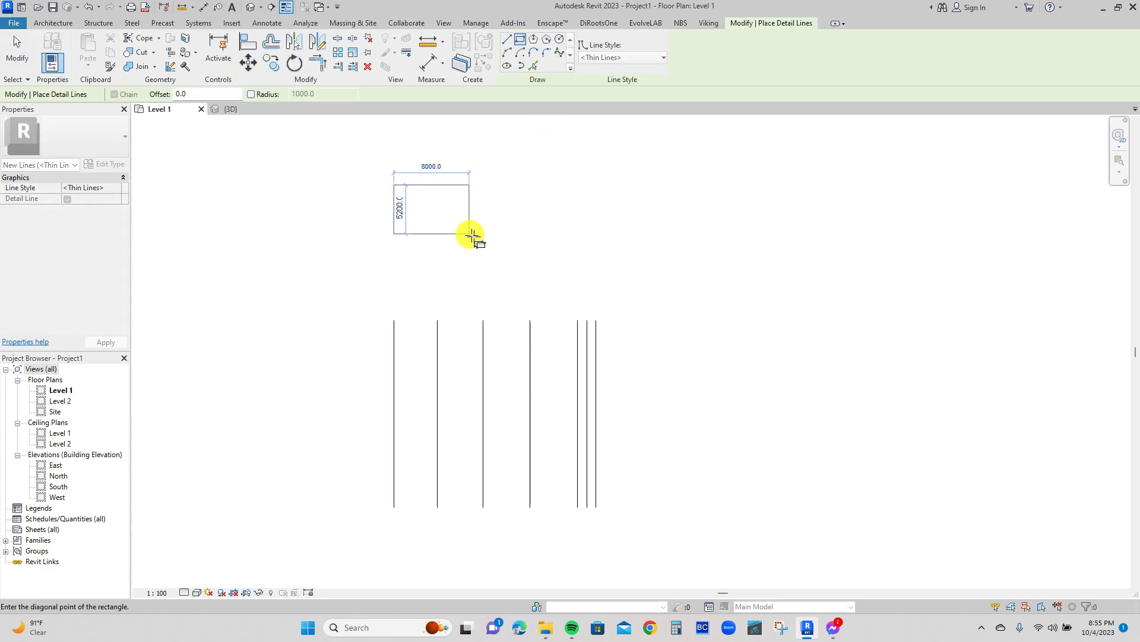
{"action": "left_click", "coordinate": [585, 275]}
{"action": "key", "text": "Escape"}
{"action": "key", "text": "Escape"}
{"action": "middle_click_drag", "start_coordinate": [647, 258], "coordinate": [634, 295]}
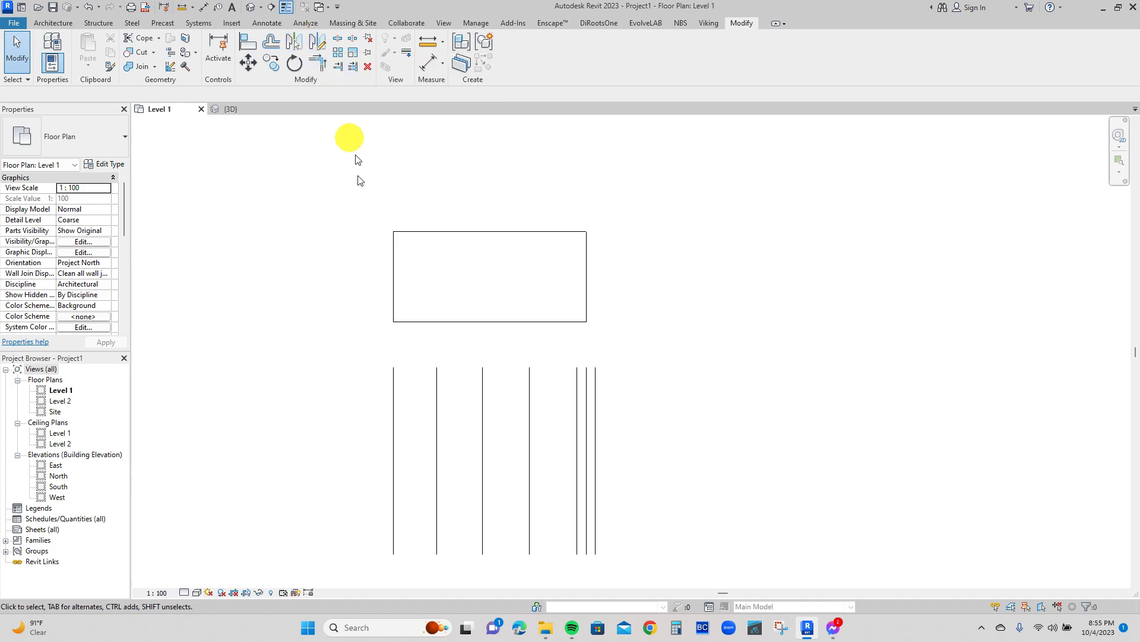
Mirror the whole rectangle upward across a drawn horizontal axis just above its top edge, keeping the original as a copy
{"action": "left_click_drag", "start_coordinate": [354, 181], "coordinate": [621, 332]}
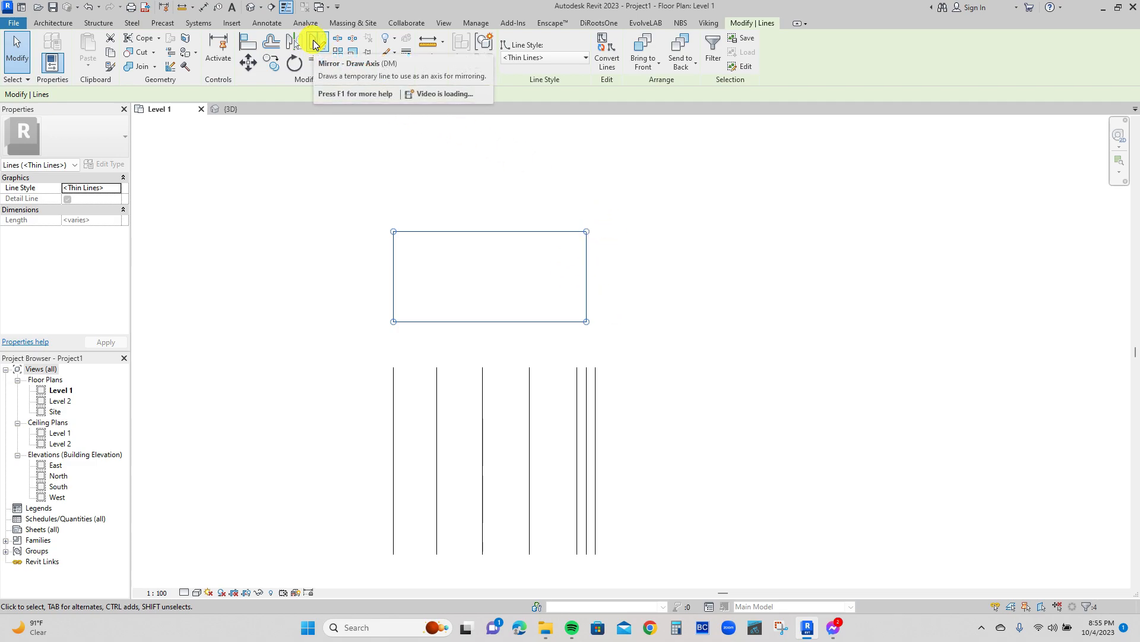
{"action": "left_click", "coordinate": [318, 40]}
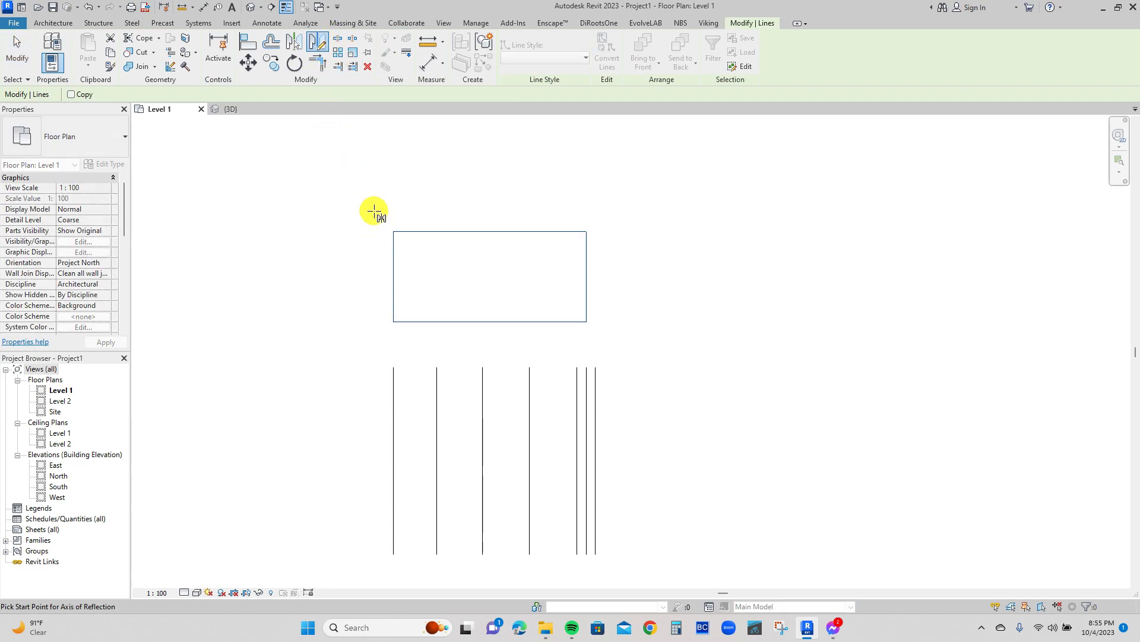
{"action": "left_click", "coordinate": [373, 215]}
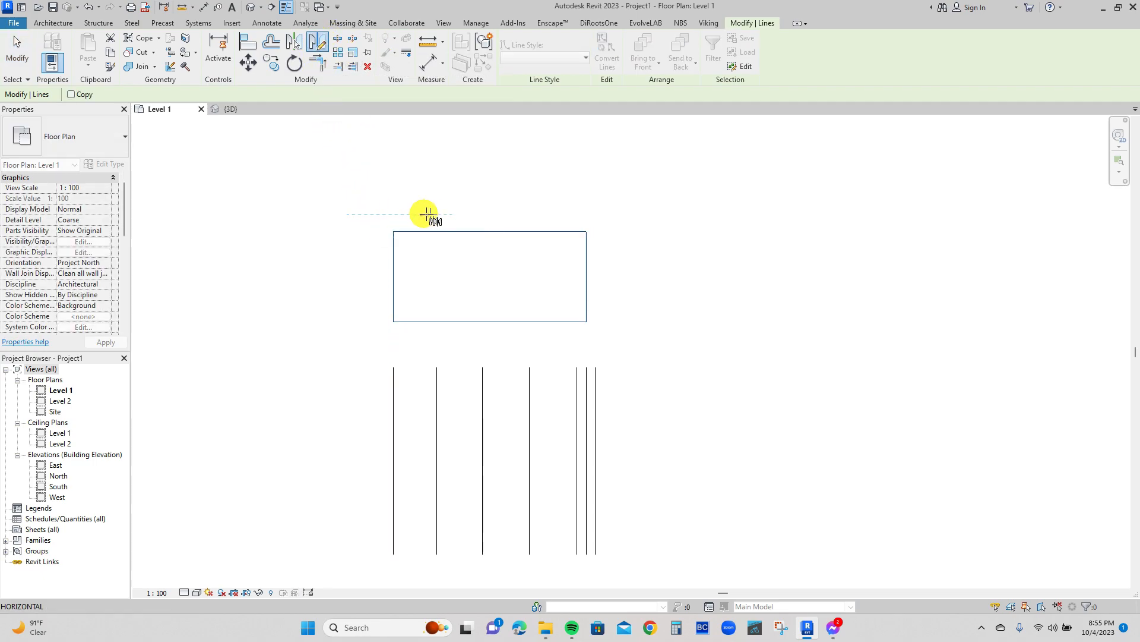
{"action": "left_click", "coordinate": [623, 213]}
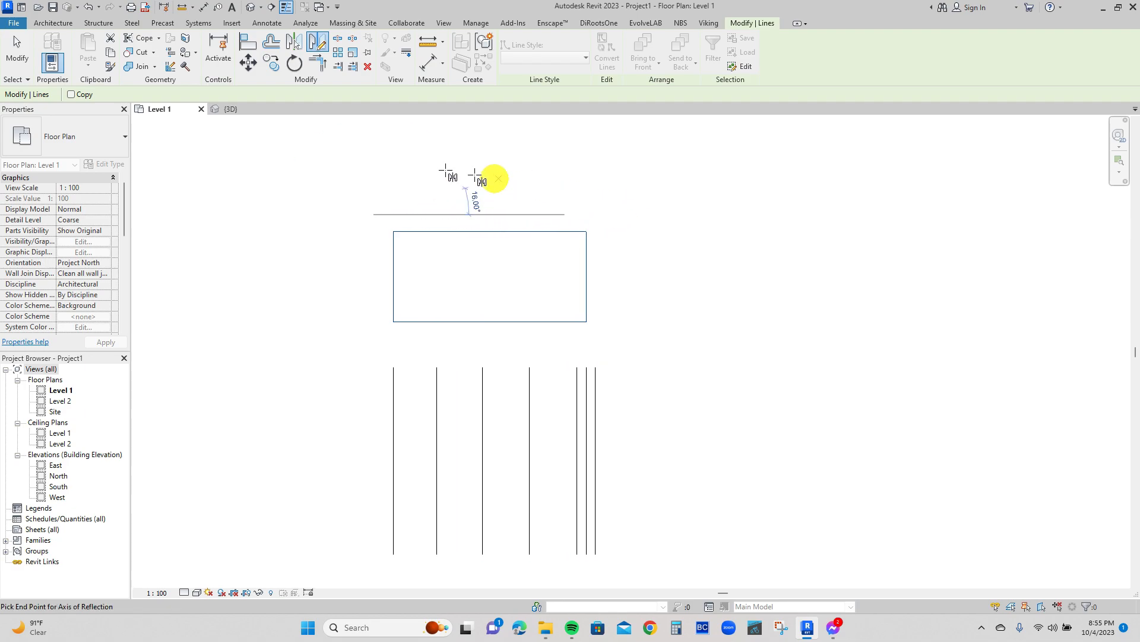
{"action": "left_click", "coordinate": [71, 94]}
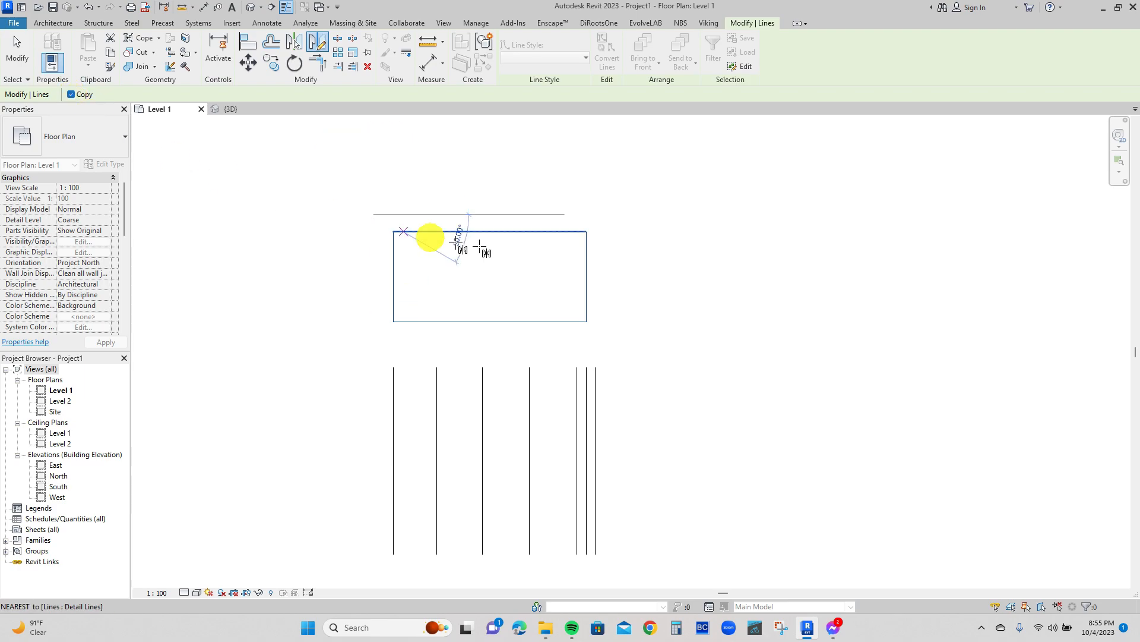
{"action": "left_click", "coordinate": [606, 212]}
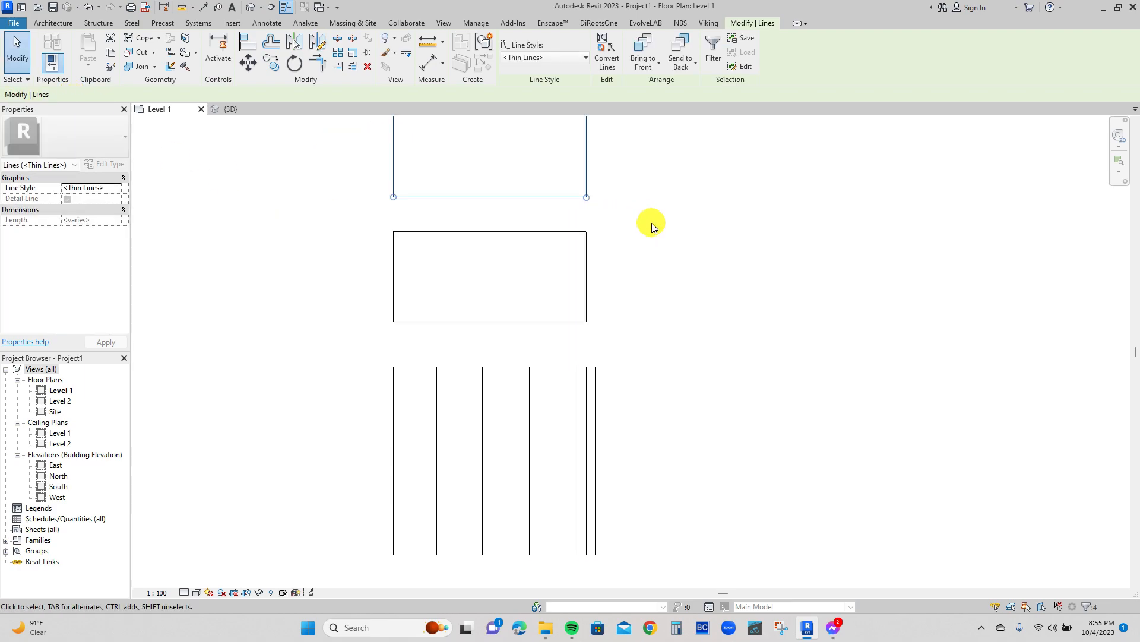
{"action": "scroll", "coordinate": [651, 226], "scroll_direction": "down", "scroll_amount": 3}
{"action": "middle_click_drag", "start_coordinate": [631, 247], "coordinate": [635, 280]}
{"action": "scroll", "coordinate": [620, 273], "scroll_direction": "up", "scroll_amount": 1}
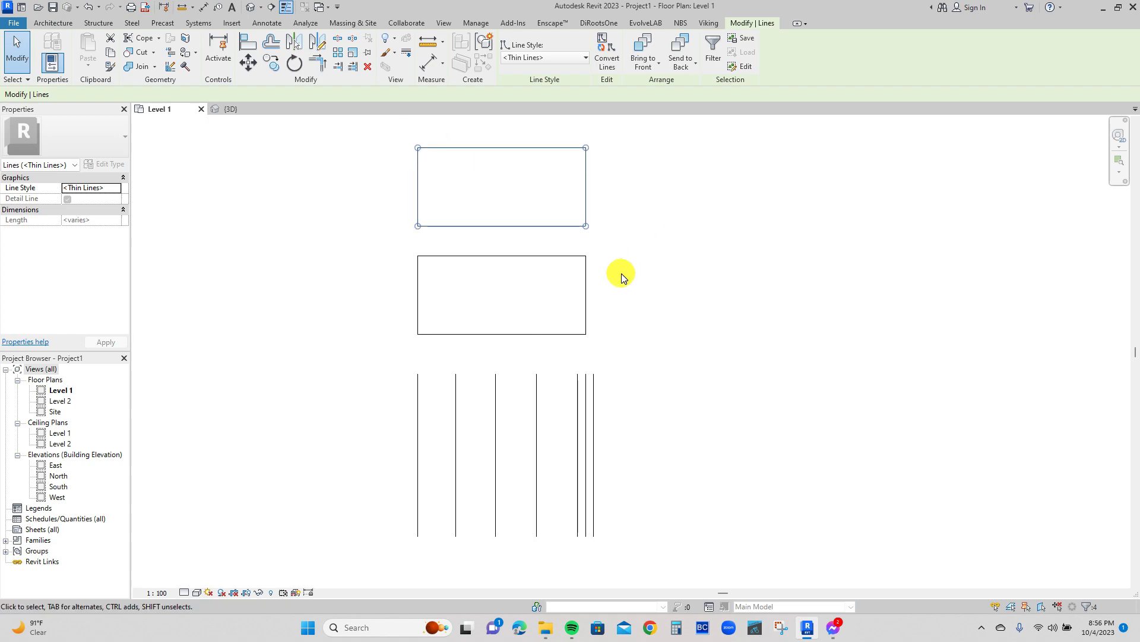
Draw a horizontal detail line between the two rectangles, extending past their left and right edges
{"action": "left_click", "coordinate": [426, 244]}
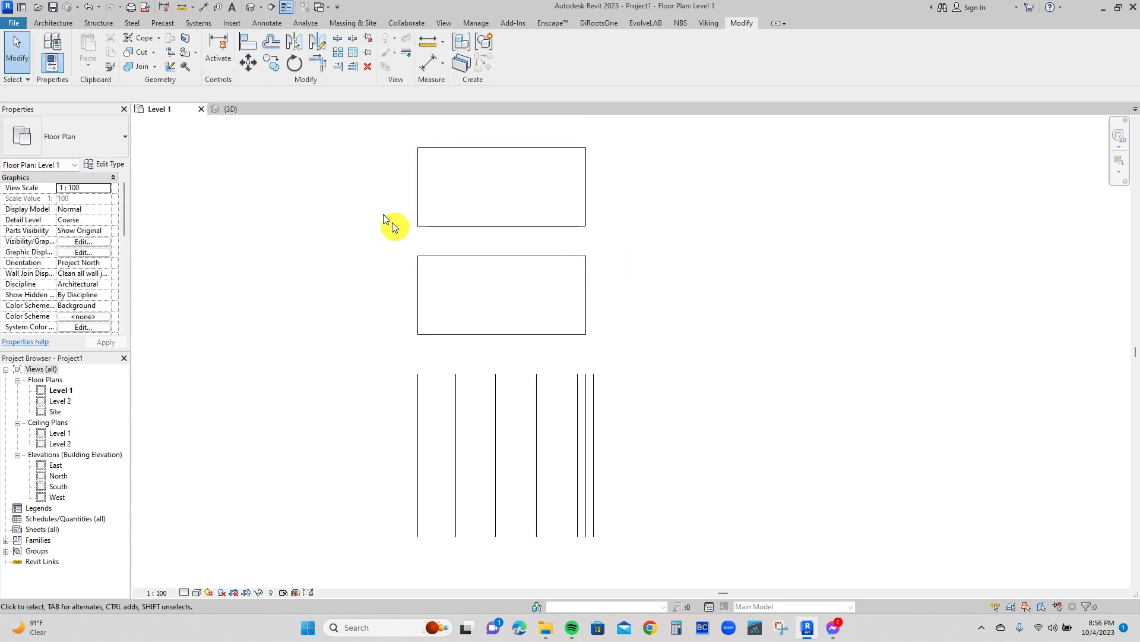
{"action": "key", "text": "d"}
{"action": "key", "text": "l"}
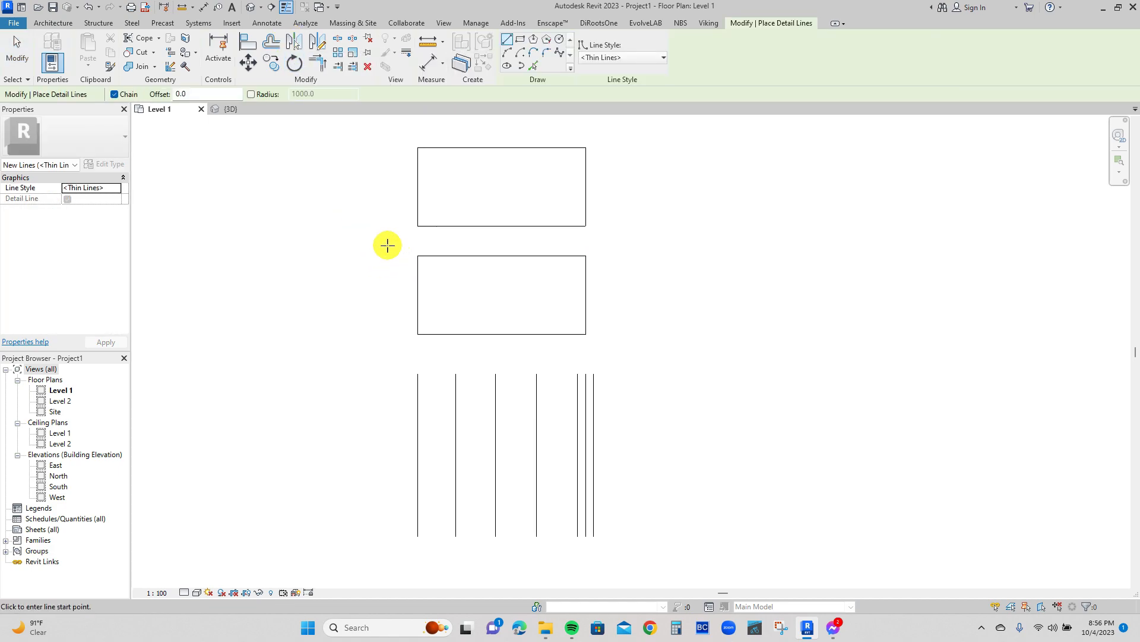
{"action": "left_click", "coordinate": [384, 242]}
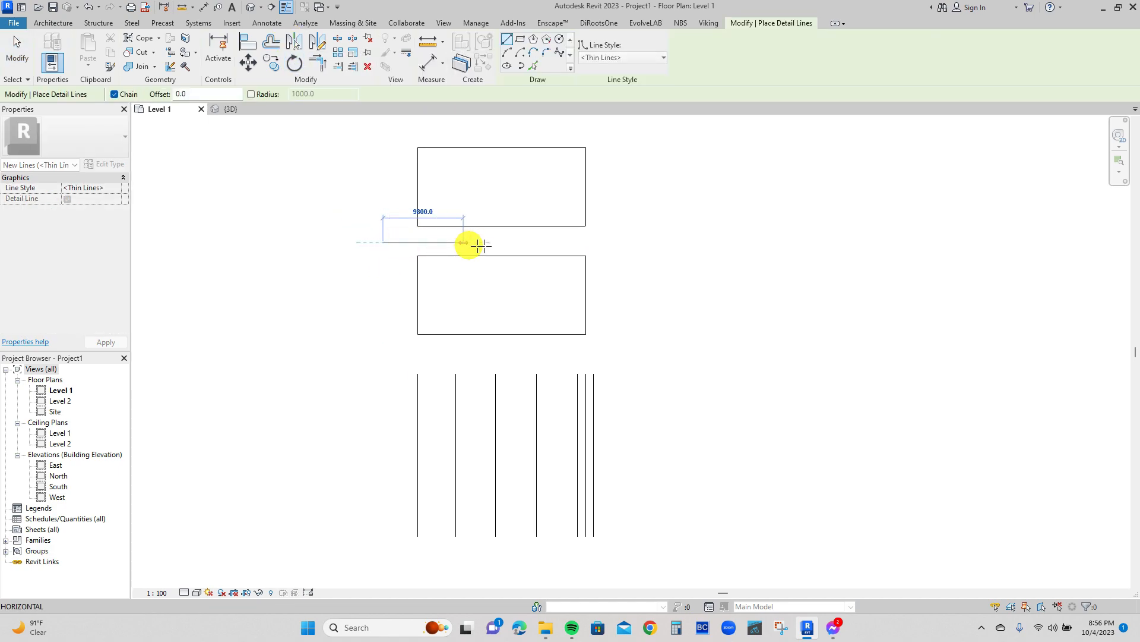
{"action": "left_click", "coordinate": [630, 242]}
{"action": "key", "text": "Escape"}
{"action": "key", "text": "Escape"}
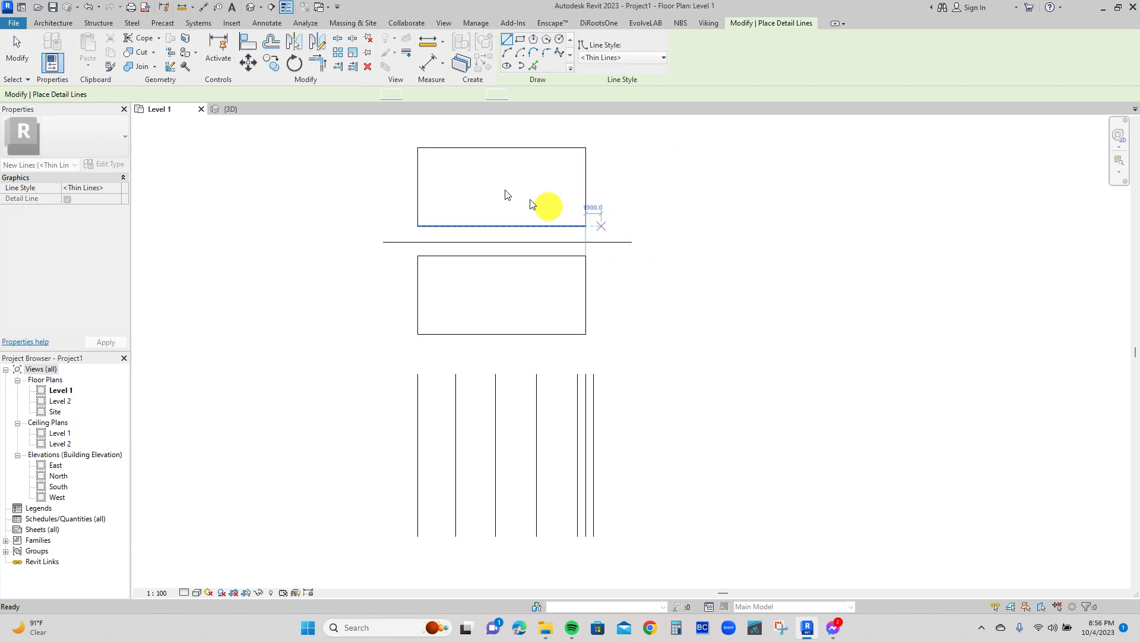
Delete the upper rectangle and mirror the lower one upward, picking the horizontal detail line as axis and keeping the original
{"action": "left_click_drag", "start_coordinate": [389, 137], "coordinate": [606, 231]}
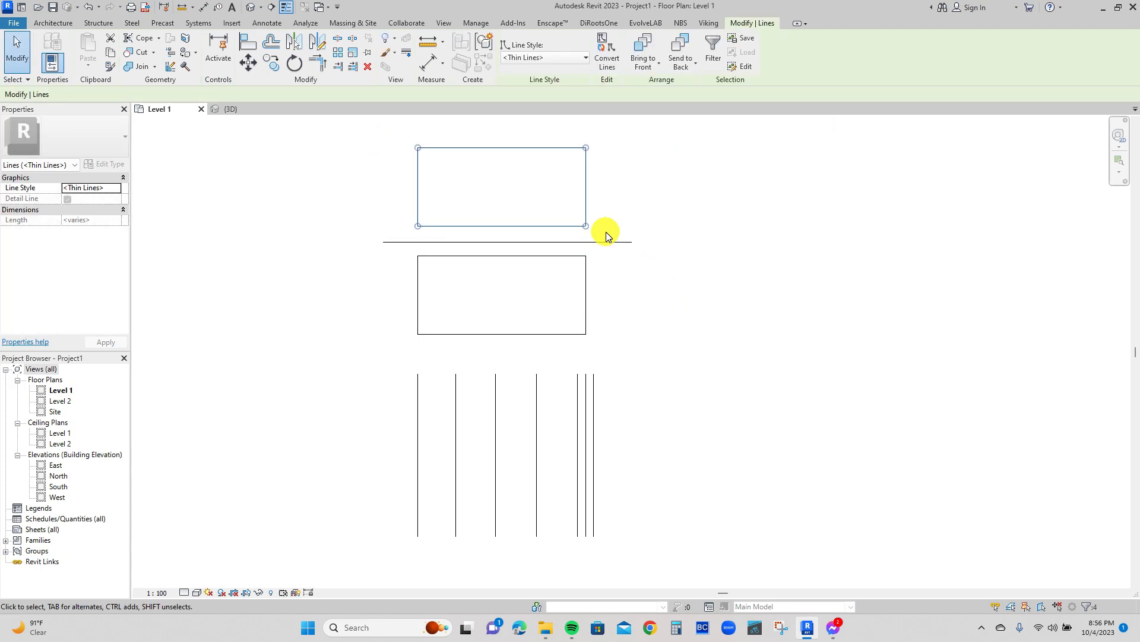
{"action": "key", "text": "Delete"}
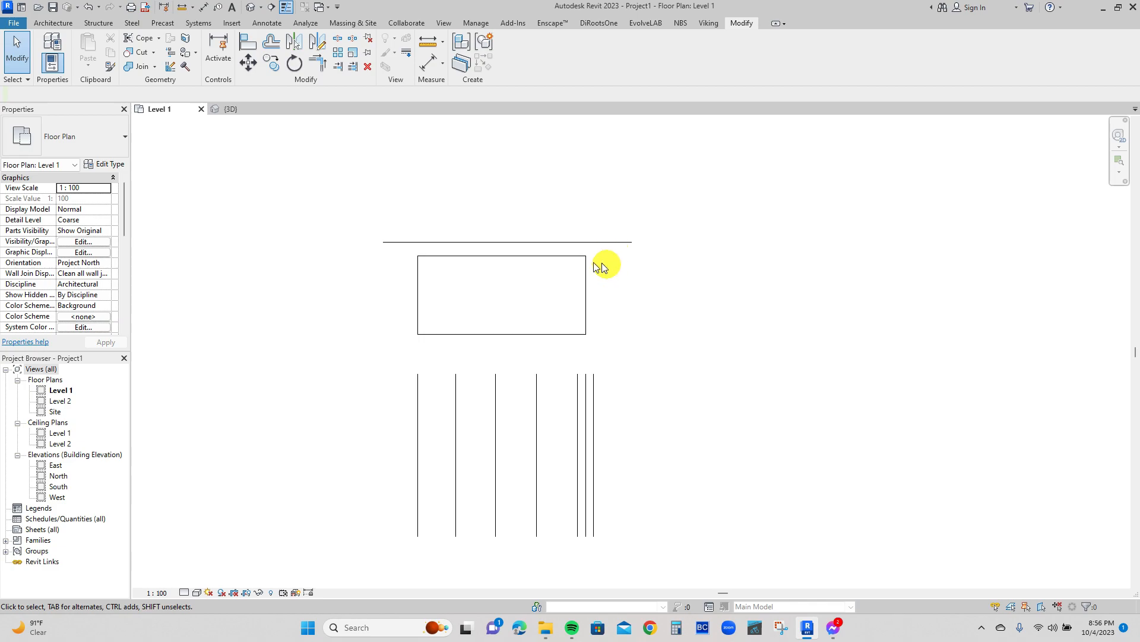
{"action": "left_click_drag", "start_coordinate": [404, 233], "coordinate": [606, 349]}
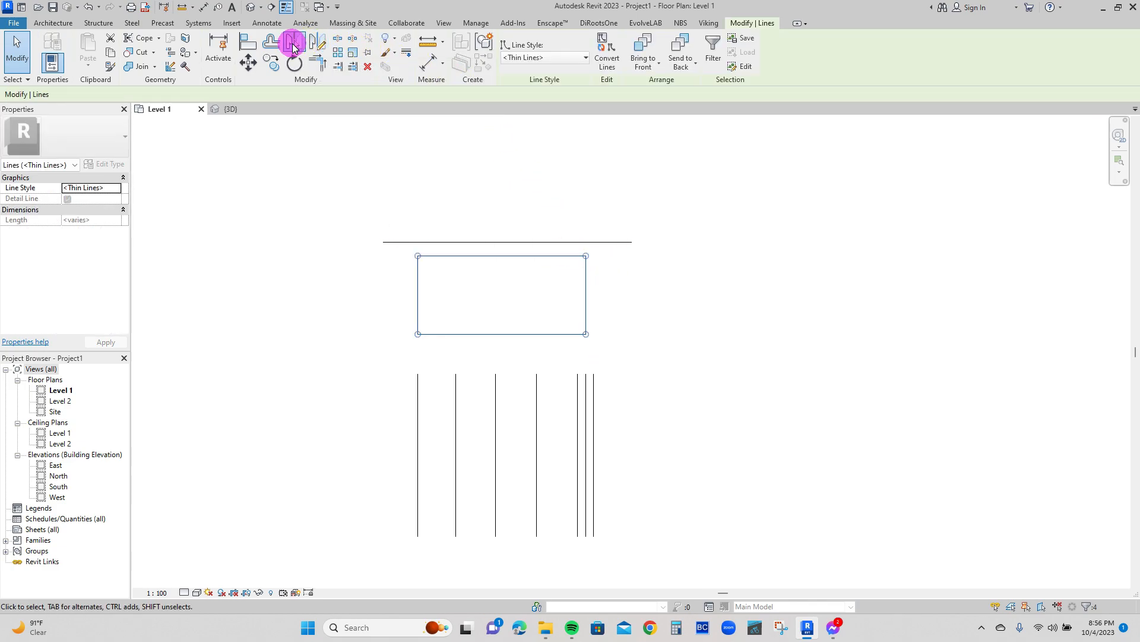
{"action": "left_click", "coordinate": [293, 44]}
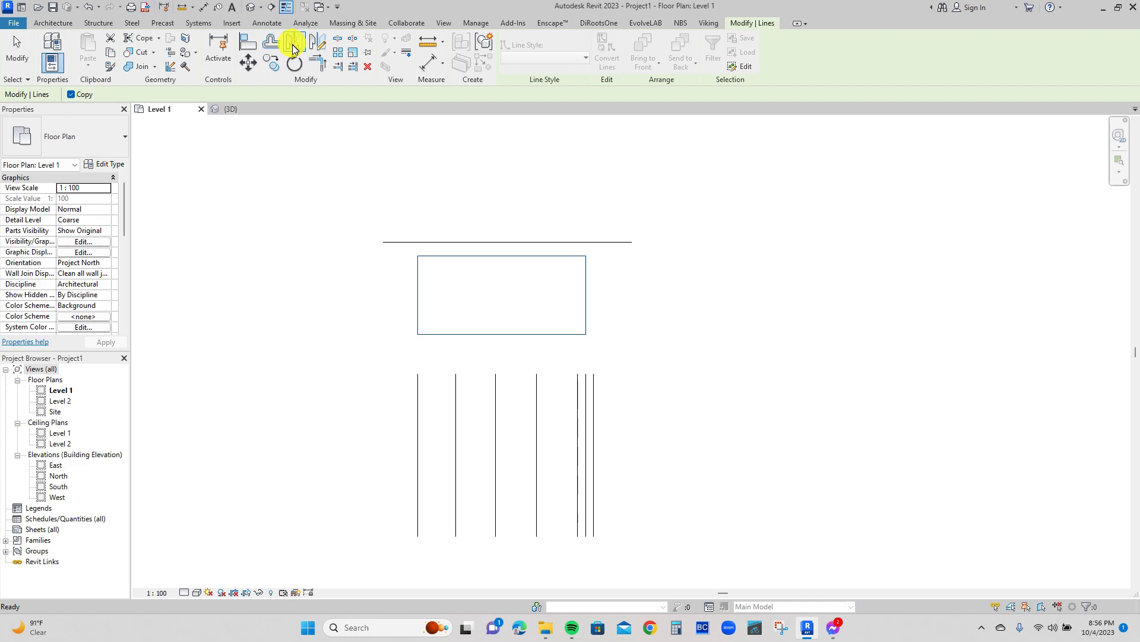
{"action": "left_click", "coordinate": [480, 240]}
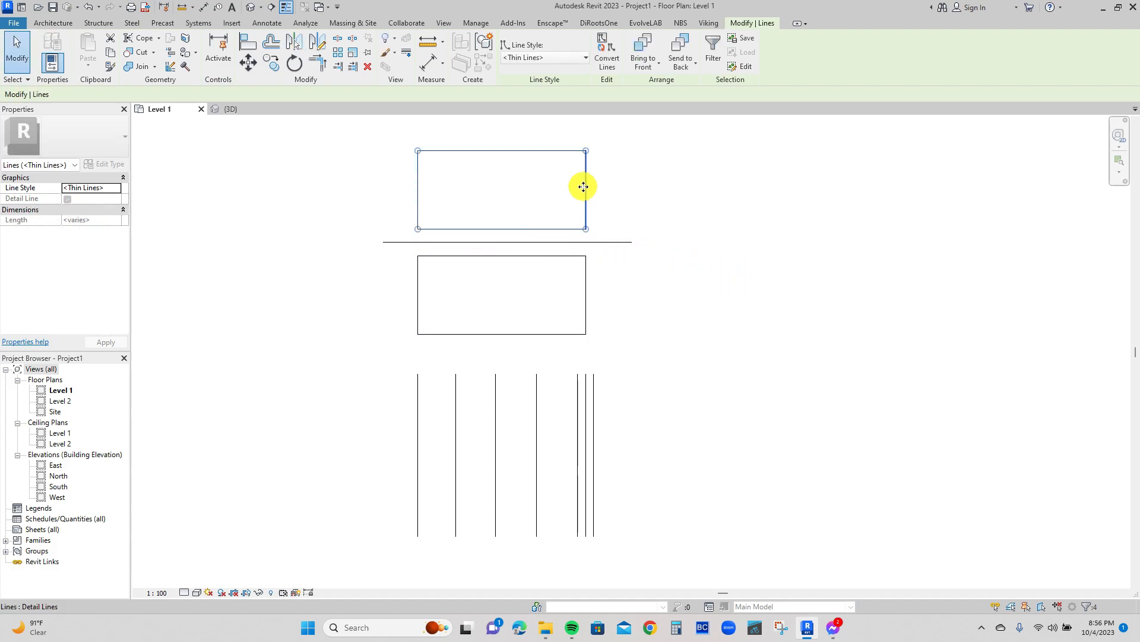
{"action": "key", "text": "Escape"}
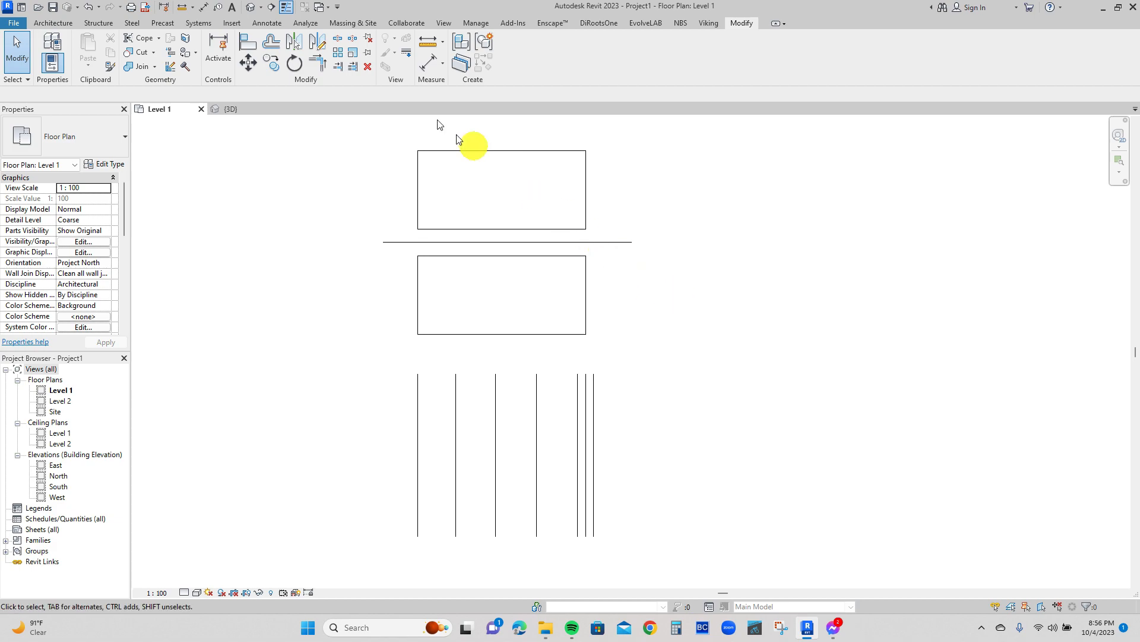
Split the top edge of the upper rectangle at three points with Split Element
{"action": "scroll", "coordinate": [502, 157], "scroll_direction": "up", "scroll_amount": 3}
{"action": "scroll", "coordinate": [493, 179], "scroll_direction": "up", "scroll_amount": 1}
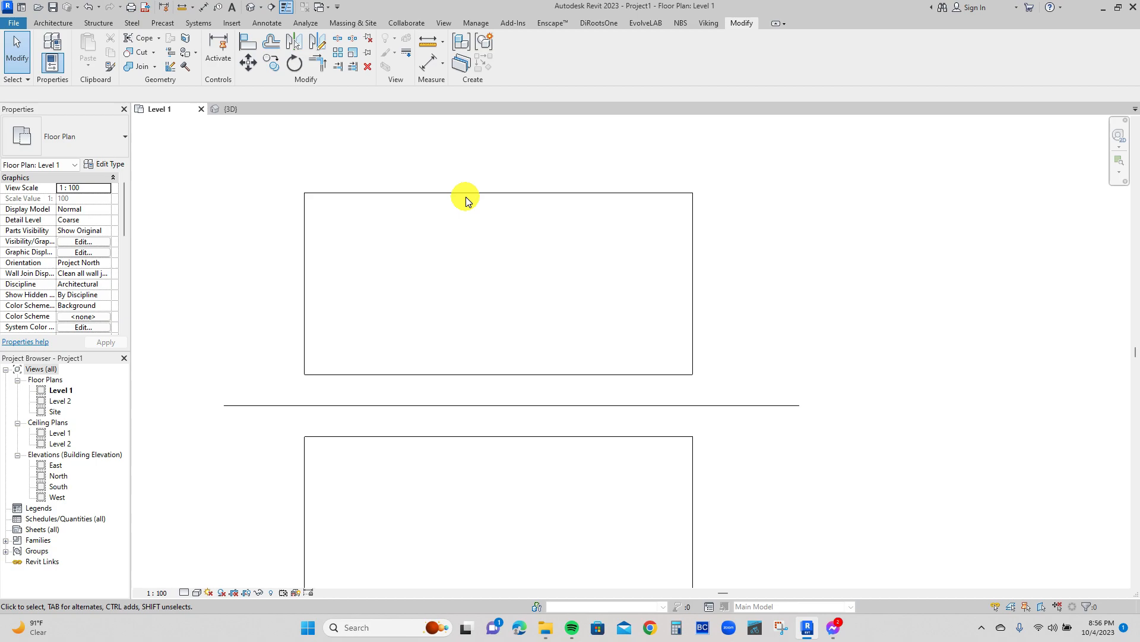
{"action": "left_click", "coordinate": [340, 45]}
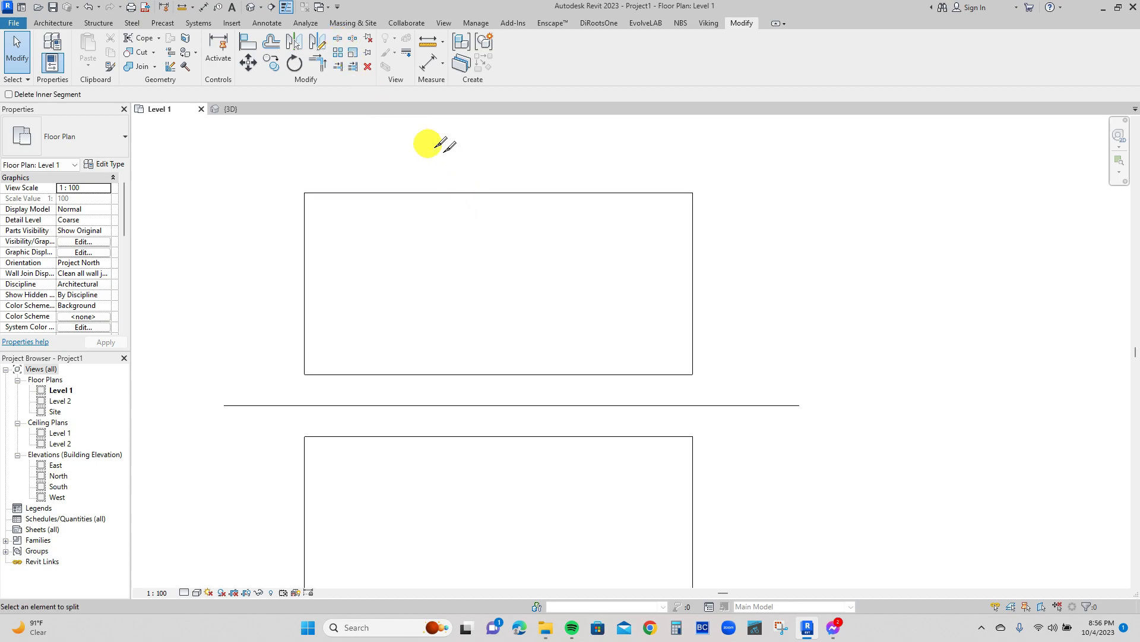
{"action": "left_click", "coordinate": [502, 192]}
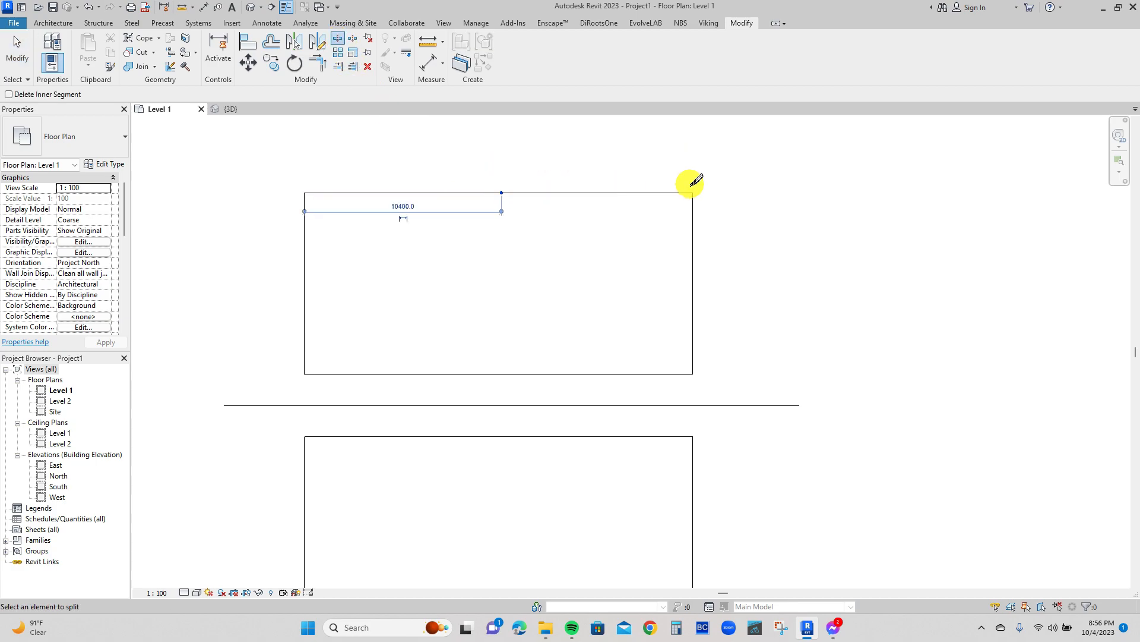
{"action": "left_click", "coordinate": [609, 193]}
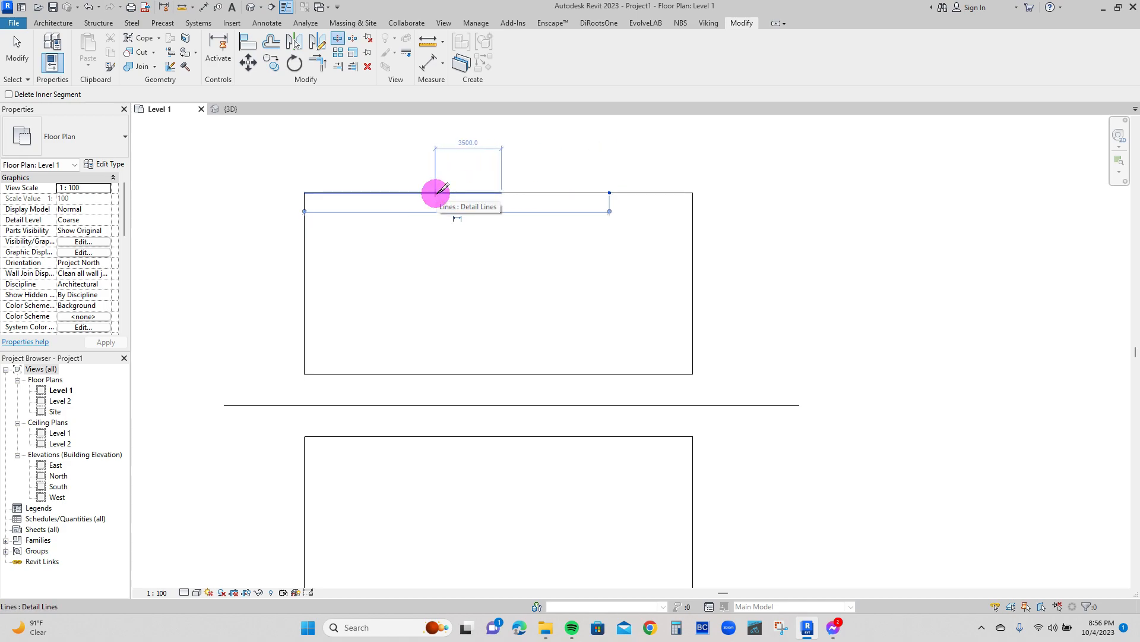
{"action": "key", "text": "Escape"}
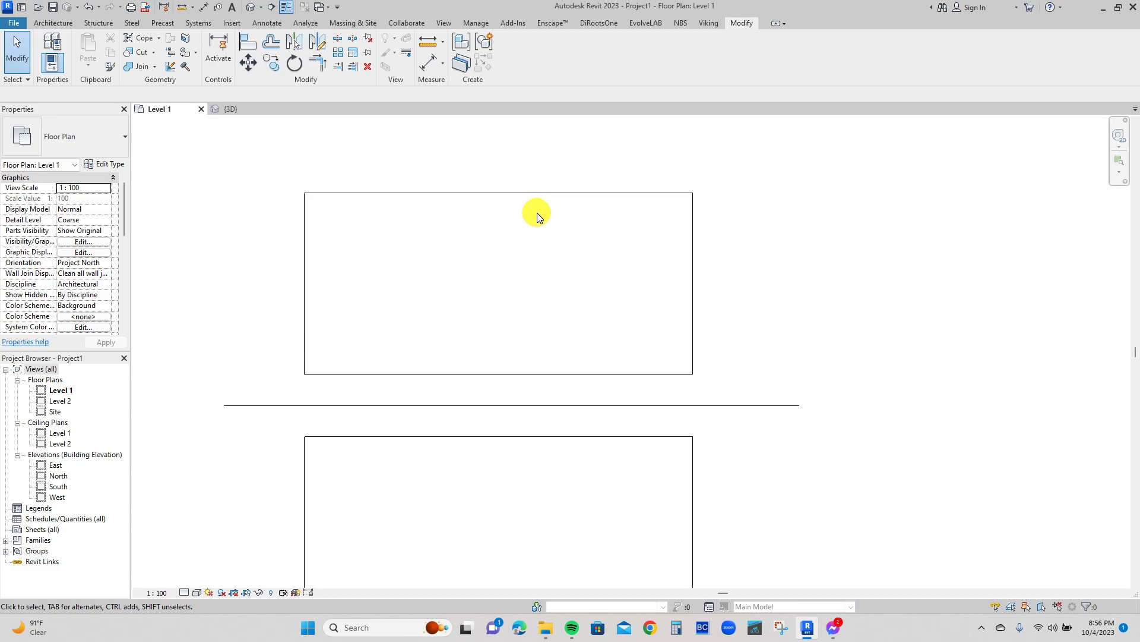
Draw a straight vertical wall to the right of the rectangles
{"action": "left_click", "coordinate": [353, 40]}
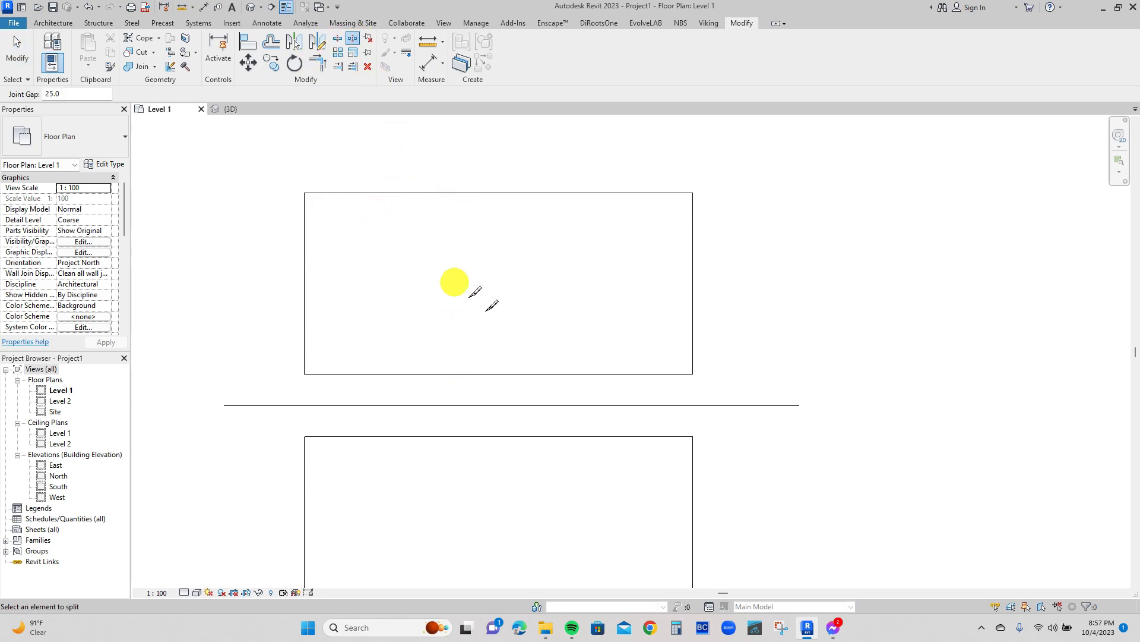
{"action": "key", "text": "Escape"}
{"action": "scroll", "coordinate": [476, 282], "scroll_direction": "down", "scroll_amount": 3}
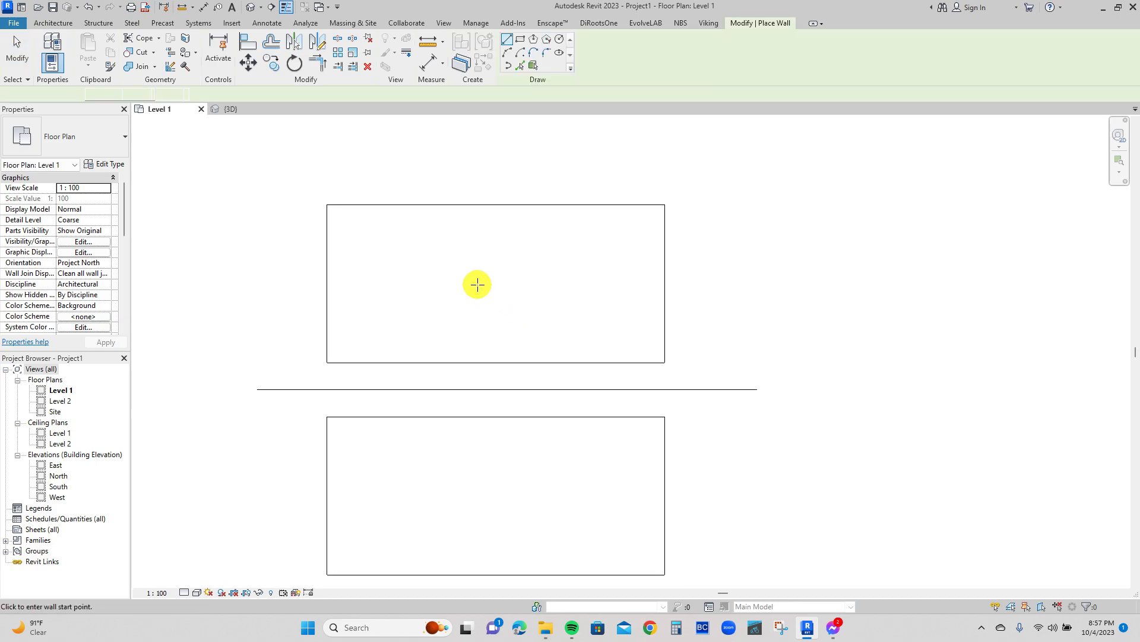
{"action": "key", "text": "w"}
{"action": "key", "text": "a"}
{"action": "left_click", "coordinate": [707, 406]}
{"action": "left_click", "coordinate": [706, 224]}
{"action": "key", "text": "Escape"}
Split the vertical wall near its middle using Split with Gap and a joint gap of 100
{"action": "left_click", "coordinate": [353, 38]}
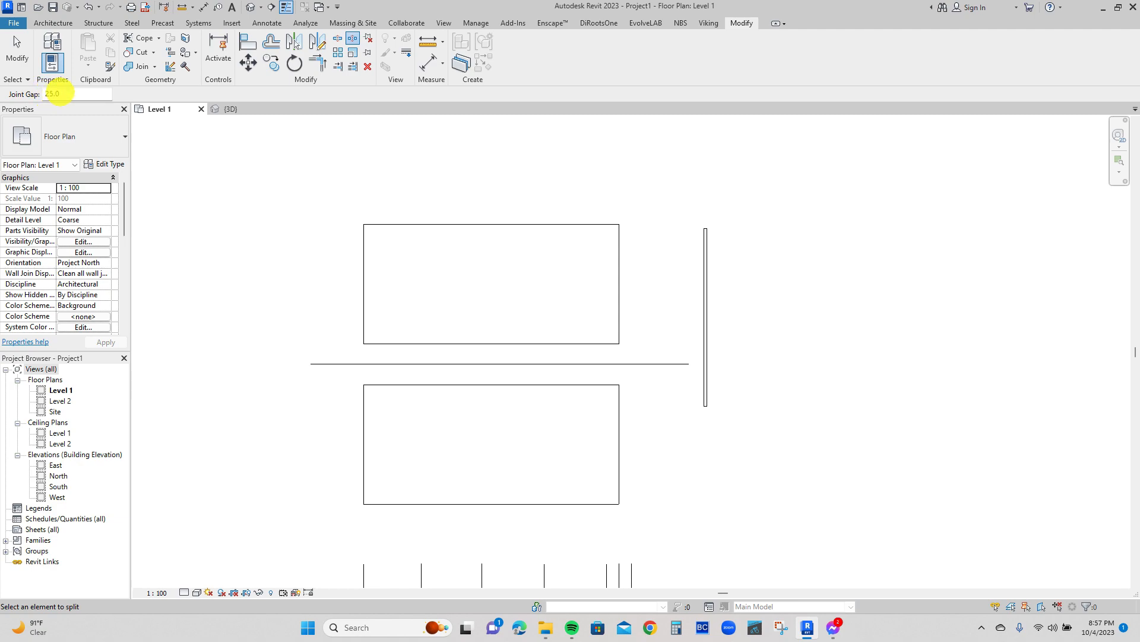
{"action": "left_click_drag", "start_coordinate": [61, 93], "coordinate": [37, 98]}
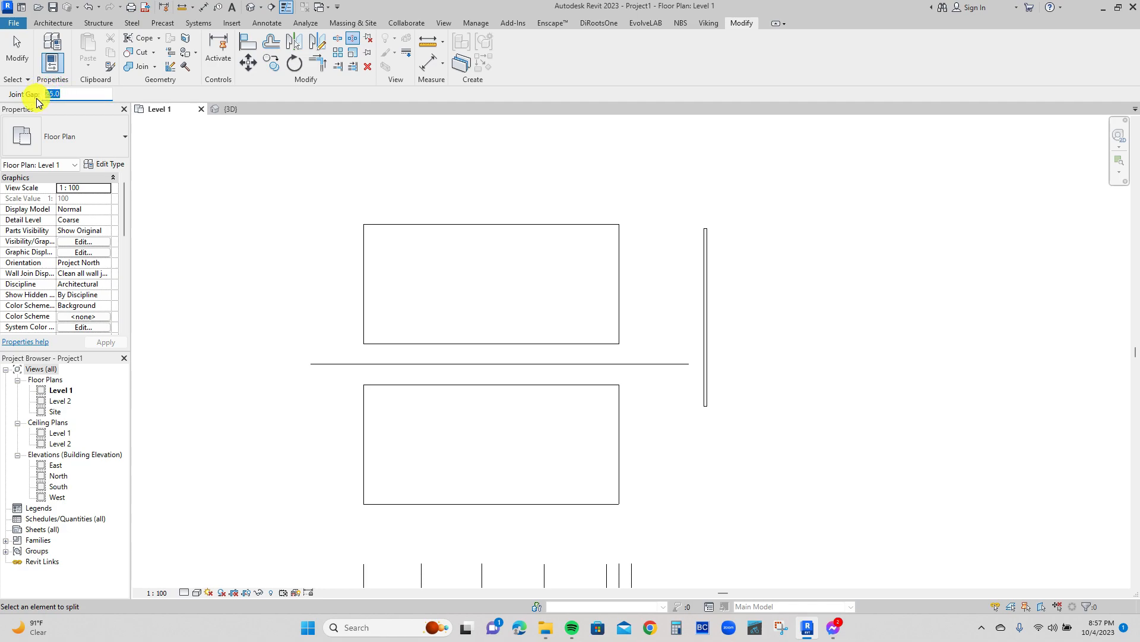
{"action": "type", "text": "100"}
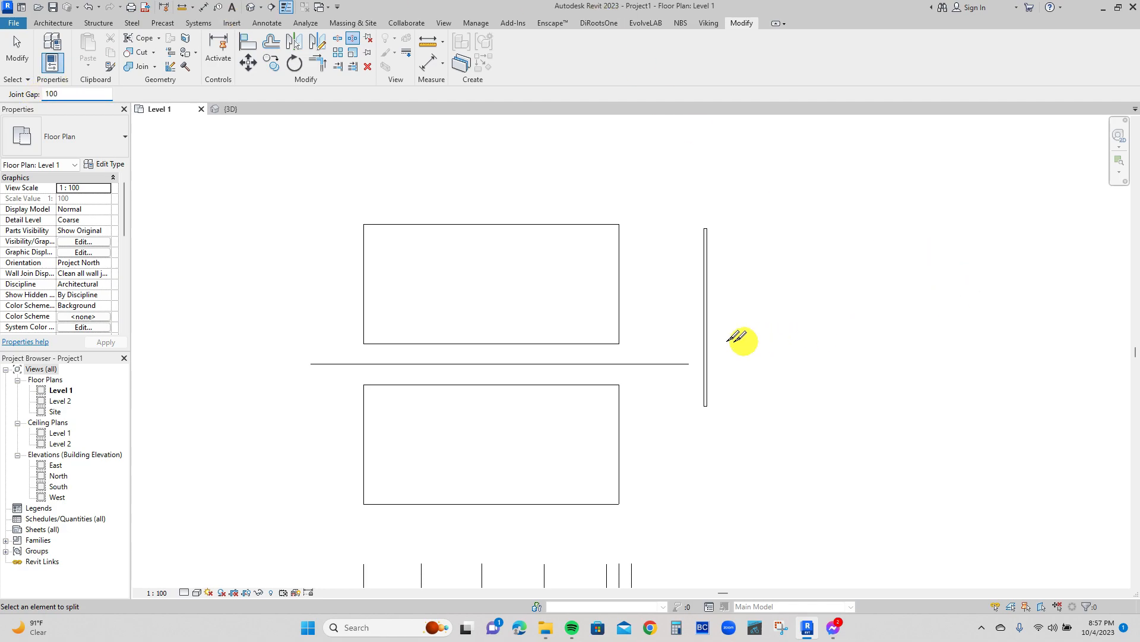
{"action": "left_click", "coordinate": [705, 303]}
{"action": "scroll", "coordinate": [763, 320], "scroll_direction": "up", "scroll_amount": 10}
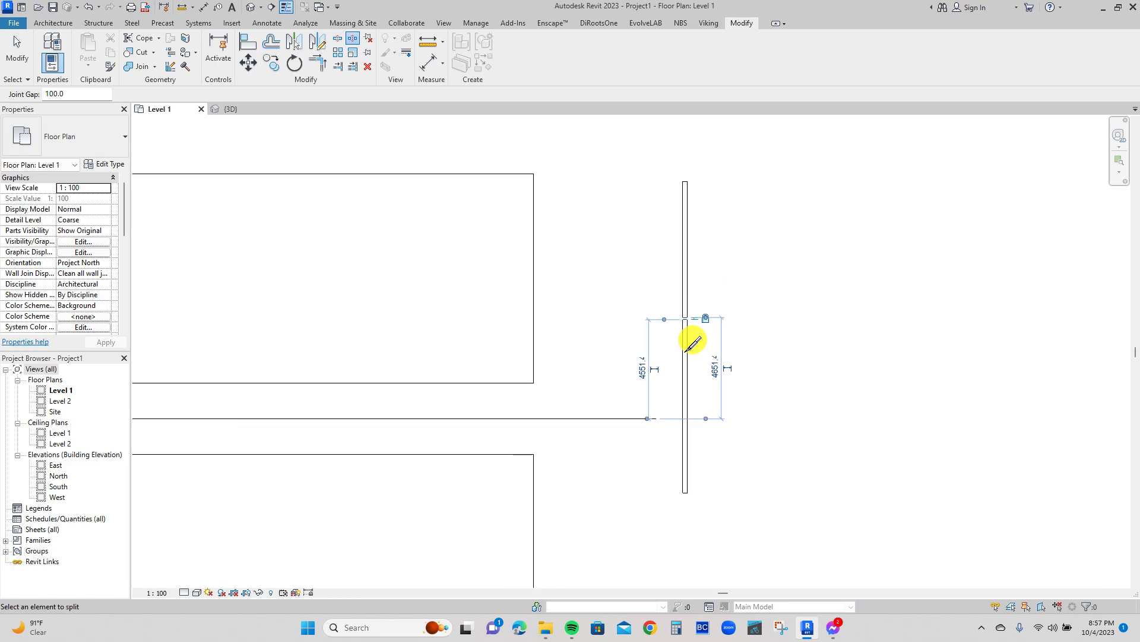
{"action": "scroll", "coordinate": [719, 230], "scroll_direction": "up", "scroll_amount": 1}
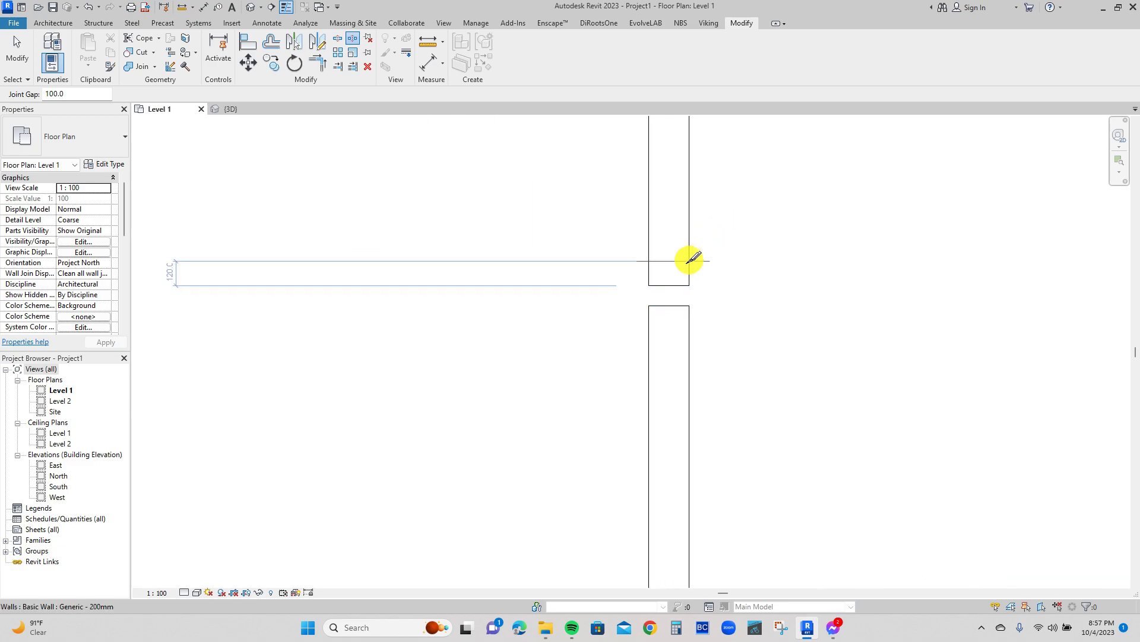
{"action": "key", "text": "Escape"}
{"action": "scroll", "coordinate": [689, 261], "scroll_direction": "down", "scroll_amount": 3}
{"action": "scroll", "coordinate": [689, 261], "scroll_direction": "down", "scroll_amount": 5}
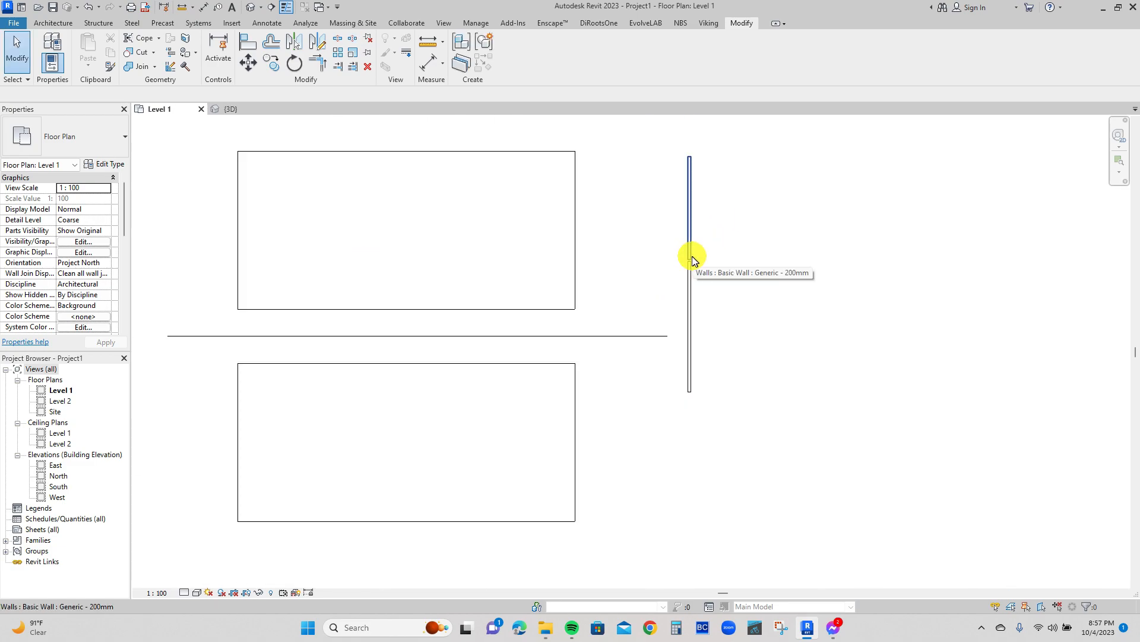
{"action": "middle_click_drag", "start_coordinate": [480, 262], "coordinate": [535, 293]}
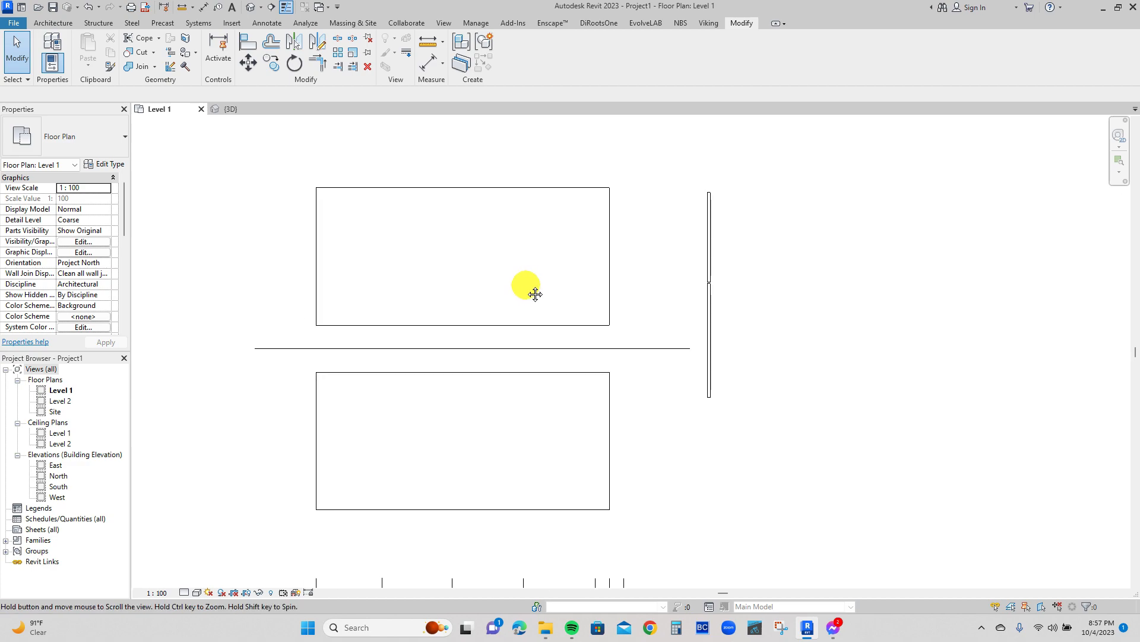
{"action": "left_click", "coordinate": [351, 55]}
{"action": "left_click_drag", "start_coordinate": [284, 167], "coordinate": [630, 331]}
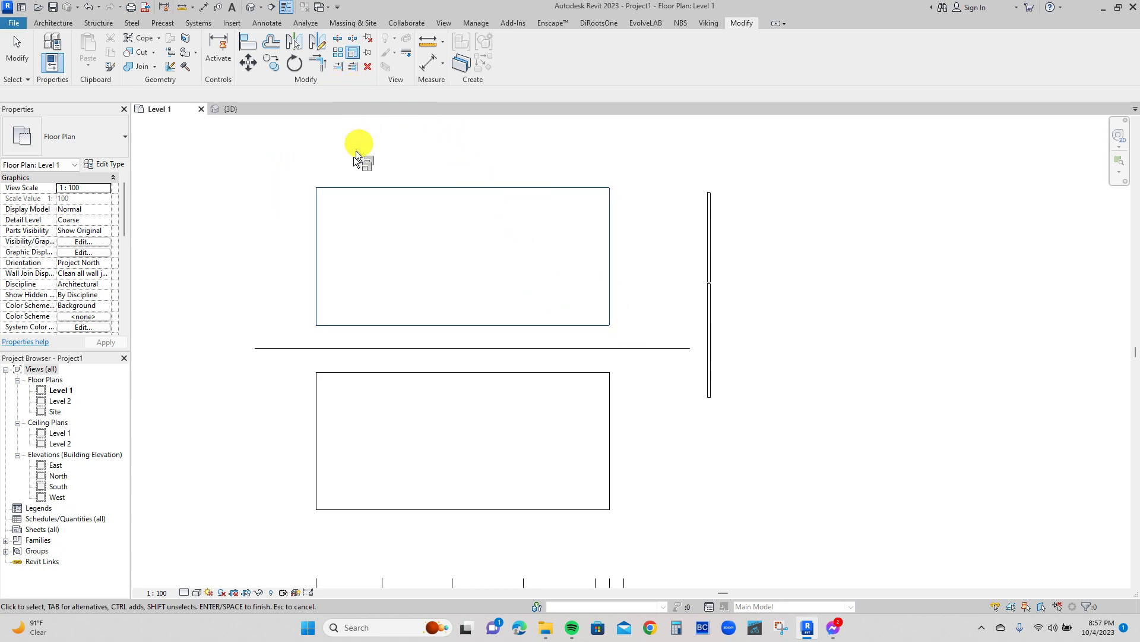
{"action": "key", "text": "Escape"}
Scale the whole upper rectangle numerically by 0.5, with the midpoint of its bottom edge as origin
{"action": "left_click_drag", "start_coordinate": [294, 159], "coordinate": [639, 337]}
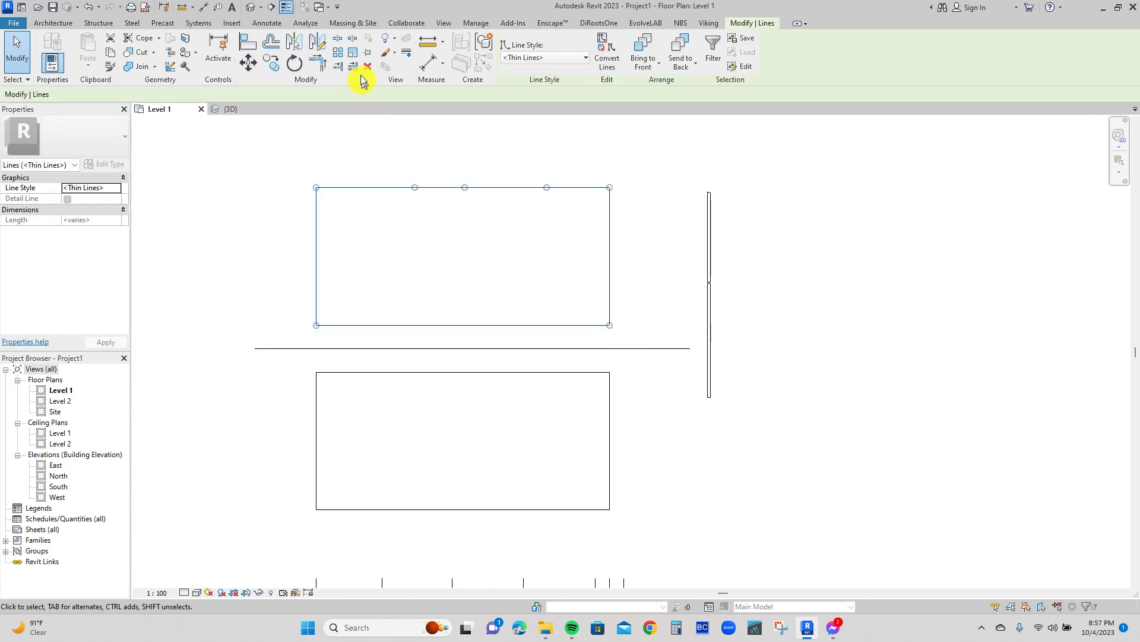
{"action": "left_click", "coordinate": [354, 56]}
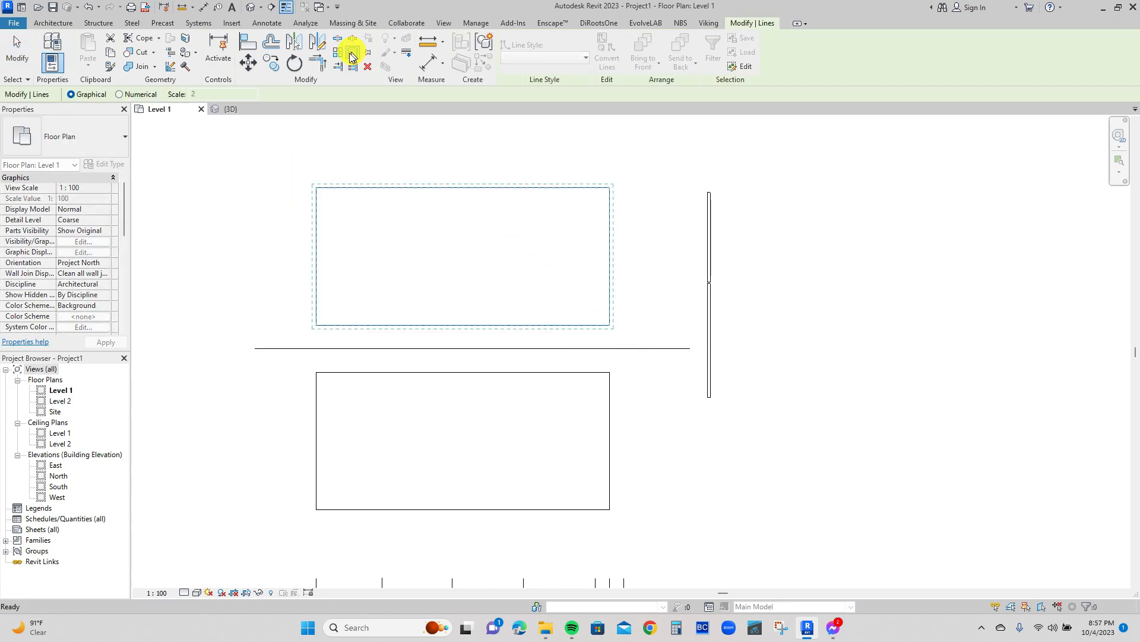
{"action": "left_click", "coordinate": [120, 95]}
{"action": "double_click", "coordinate": [199, 94]}
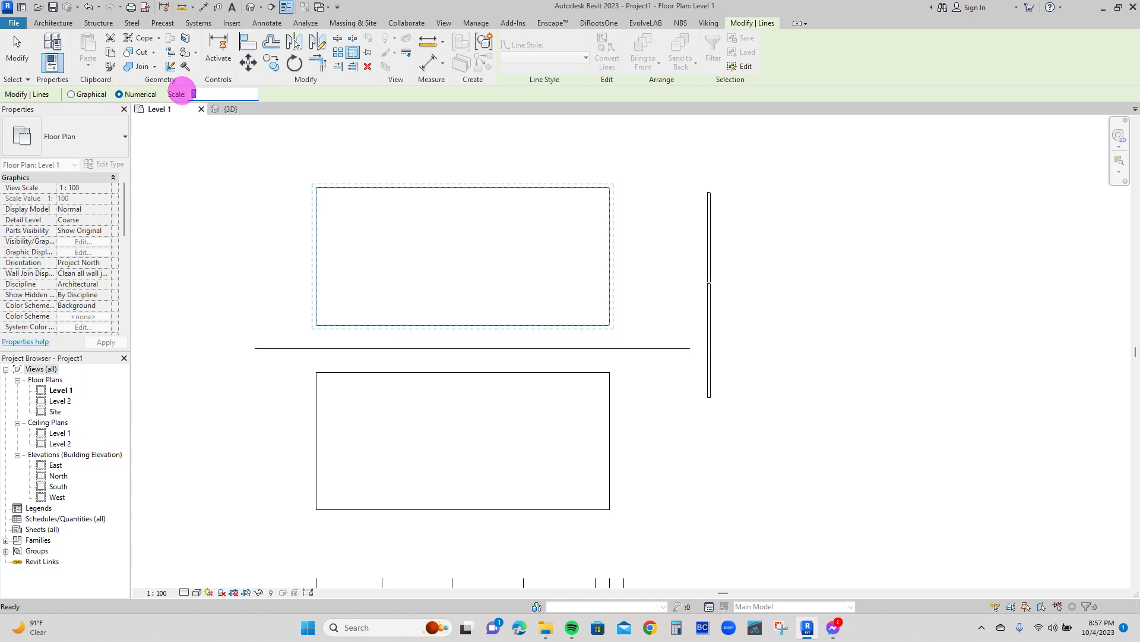
{"action": "type", "text": "0.5"}
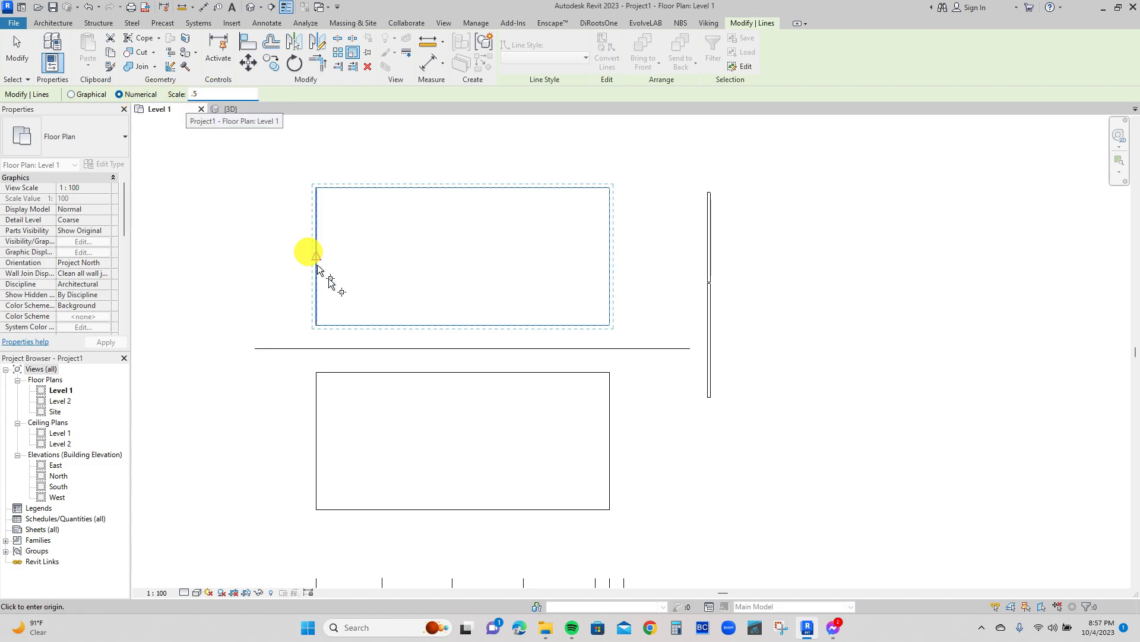
{"action": "left_click", "coordinate": [461, 324]}
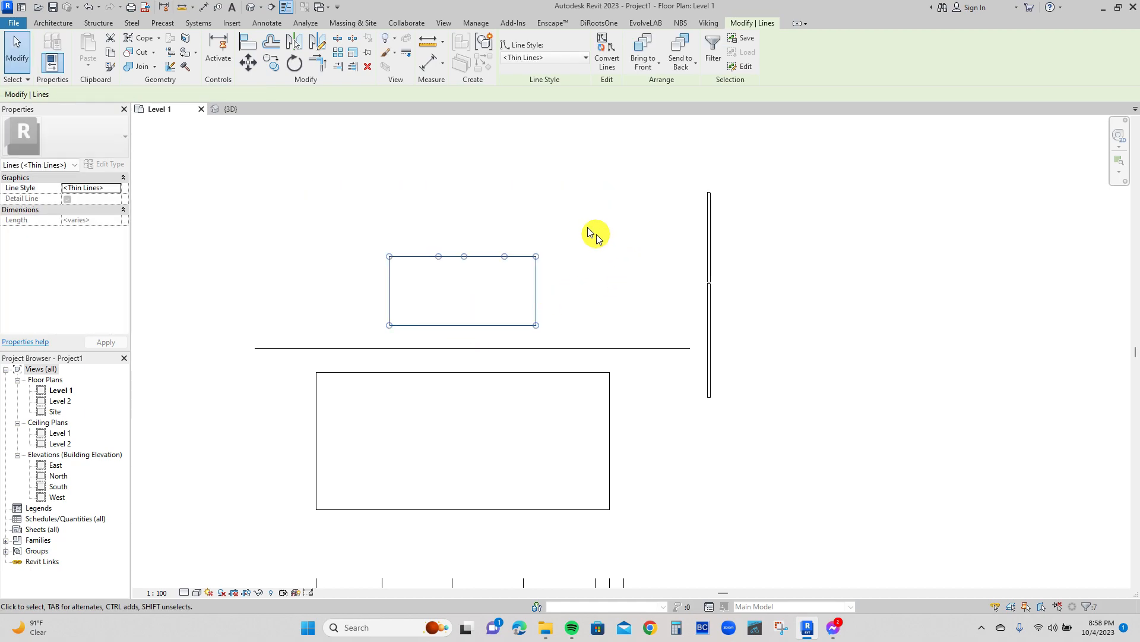
{"action": "left_click", "coordinate": [522, 268]}
Draw a horizontal detail line above the small rectangle and a vertical one crossing it, aligned with the large rectangle's left edge
{"action": "scroll", "coordinate": [526, 269], "scroll_direction": "down", "scroll_amount": 2}
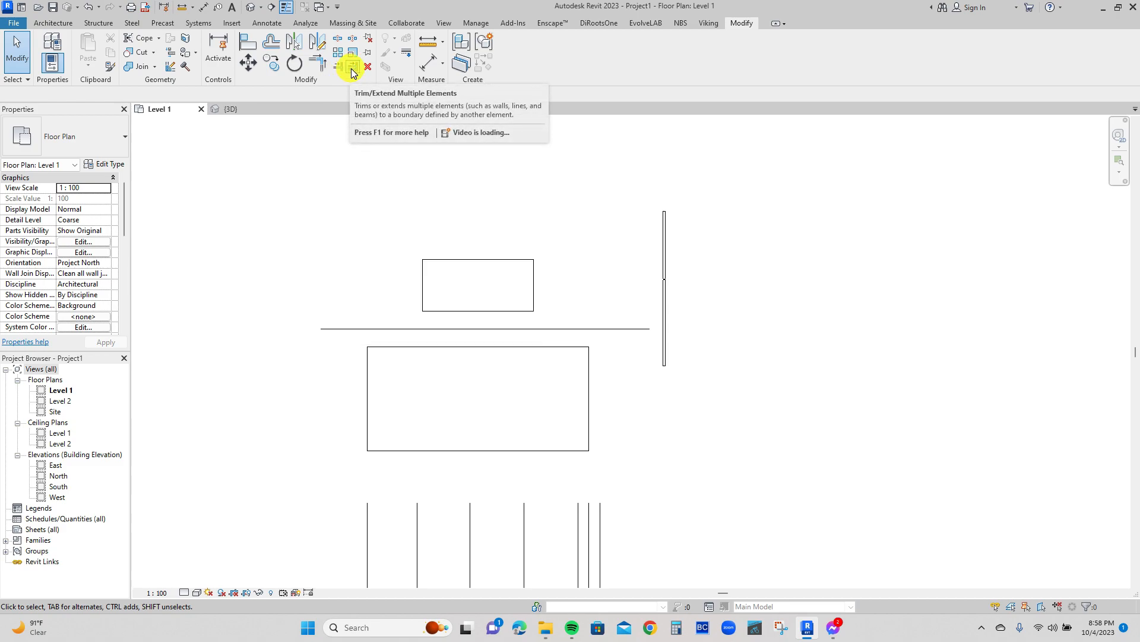
{"action": "scroll", "coordinate": [554, 236], "scroll_direction": "down", "scroll_amount": 1}
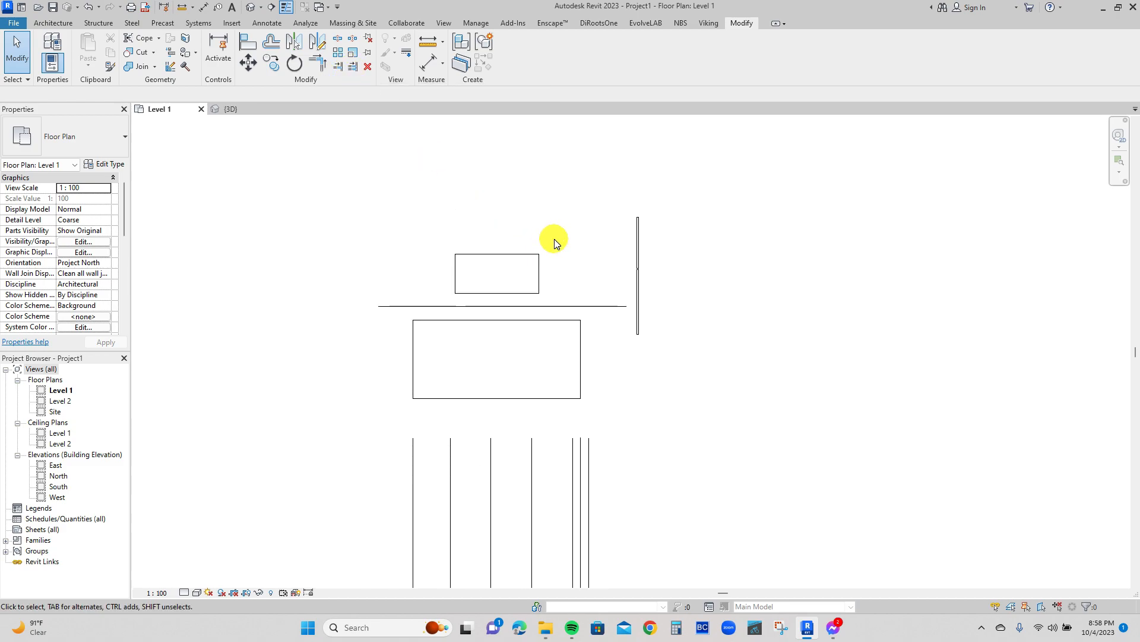
{"action": "key", "text": "d"}
{"action": "key", "text": "l"}
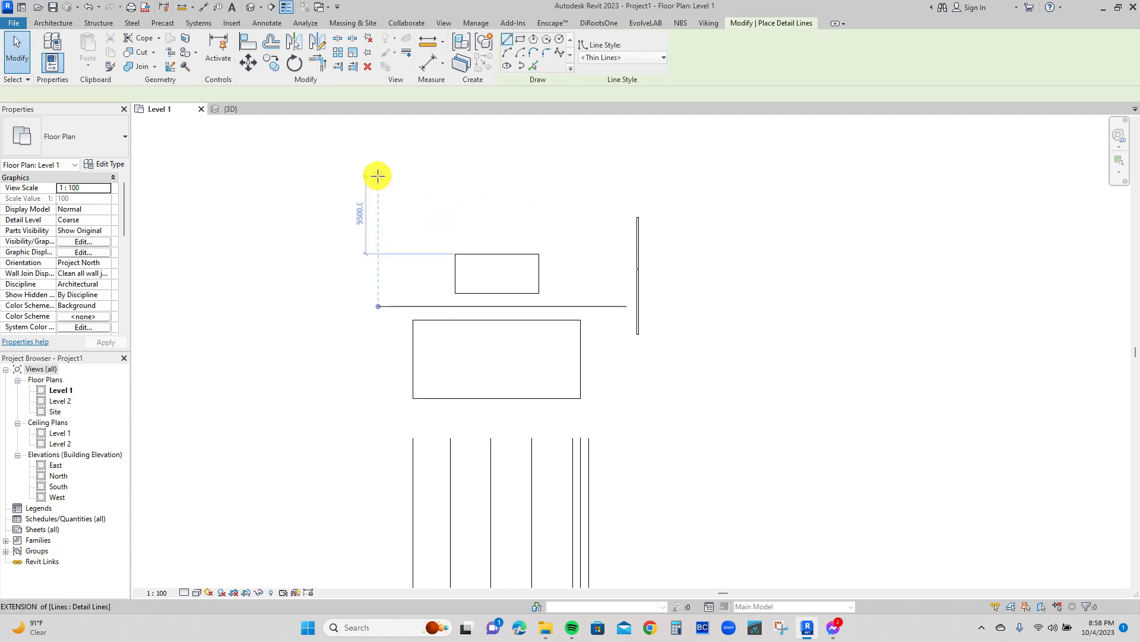
{"action": "left_click", "coordinate": [378, 175]}
{"action": "left_click", "coordinate": [583, 174]}
{"action": "key", "text": "Escape"}
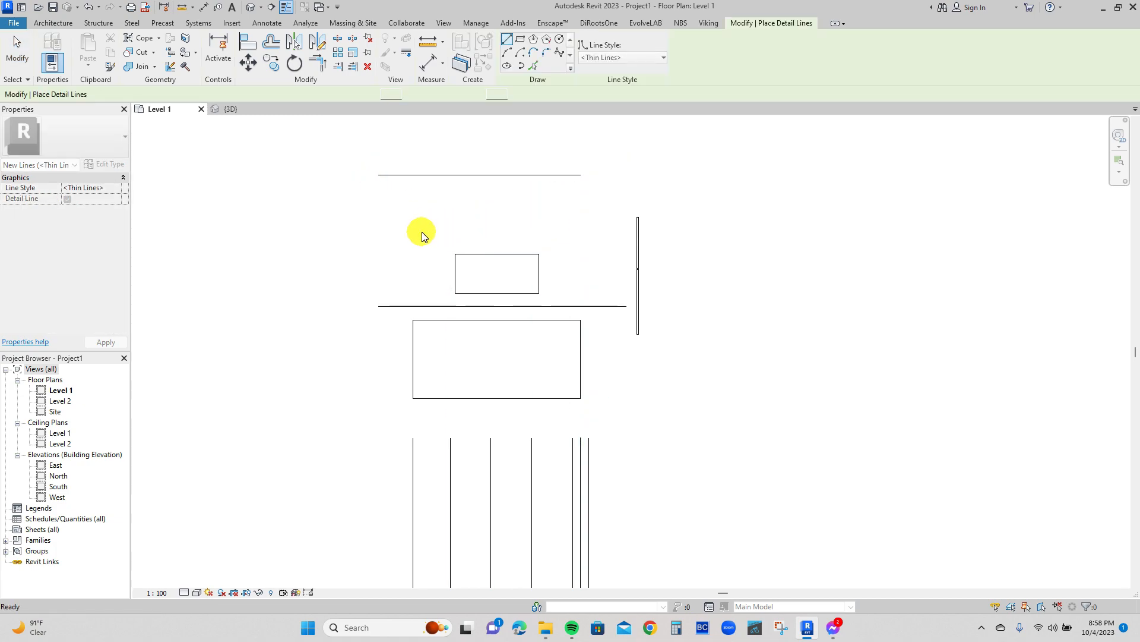
{"action": "left_click", "coordinate": [415, 235]}
{"action": "left_click", "coordinate": [415, 142]}
{"action": "key", "text": "Escape"}
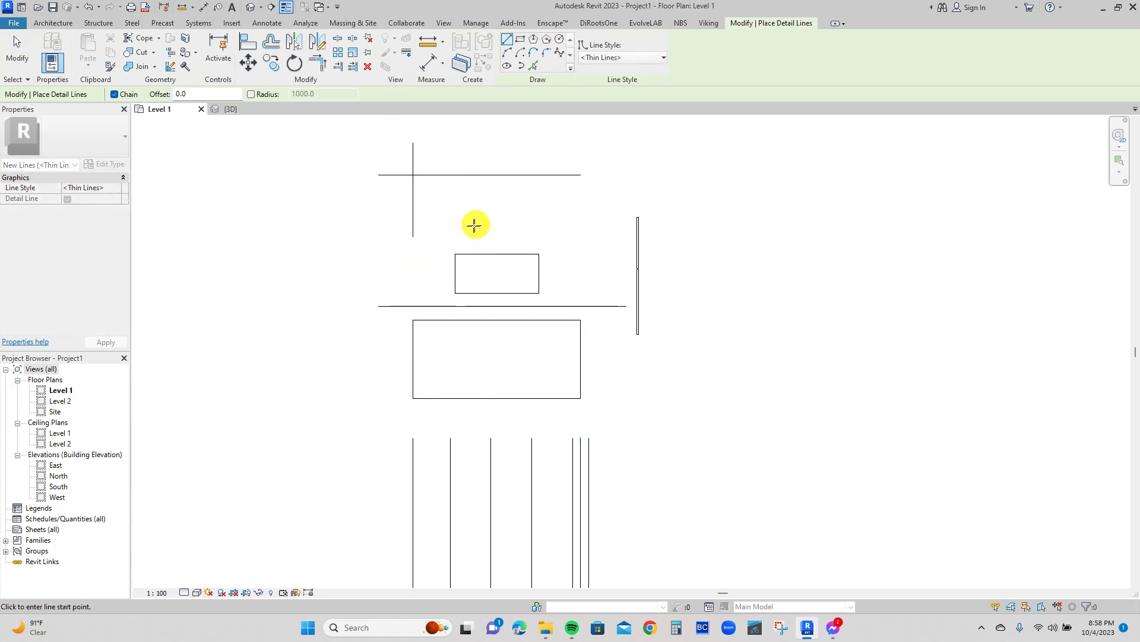
Draw two more vertical detail lines crossing the upper horizontal line, to the right of the existing vertical one
{"action": "left_click", "coordinate": [450, 232]}
{"action": "left_click", "coordinate": [450, 138]}
{"action": "key", "text": "Escape"}
{"action": "left_click", "coordinate": [491, 228]}
{"action": "left_click", "coordinate": [491, 153]}
{"action": "key", "text": "Escape"}
{"action": "key", "text": "Escape"}
Trim the leftmost vertical line and the upper horizontal line to a corner, keeping the vertical's lower part and the horizontal's right part
{"action": "scroll", "coordinate": [466, 154], "scroll_direction": "up", "scroll_amount": 2}
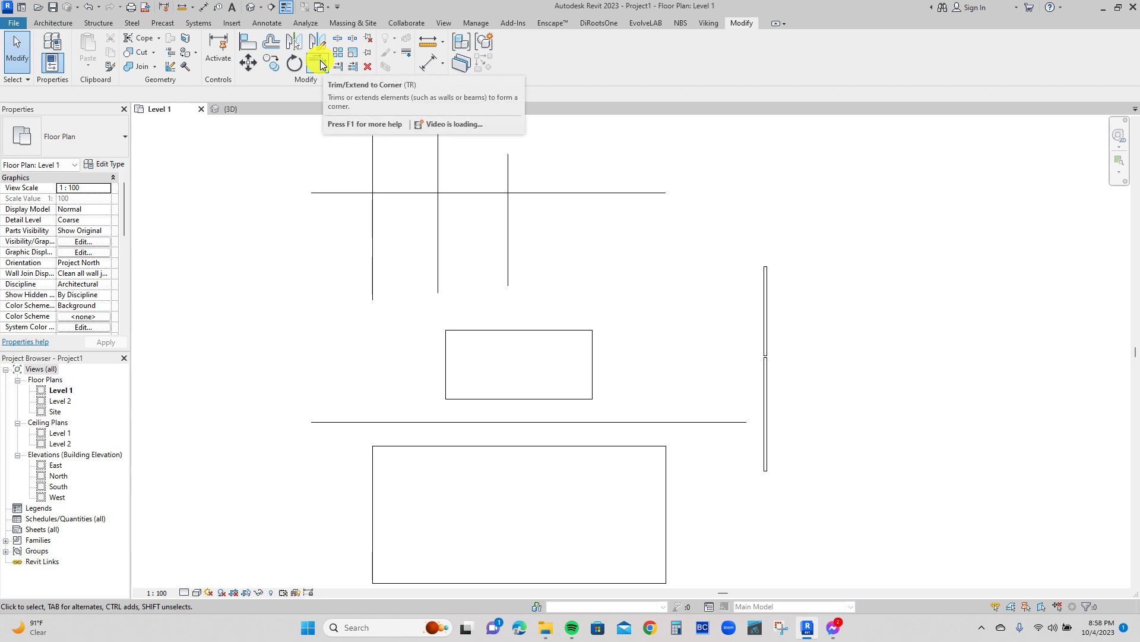
{"action": "key", "text": "t"}
{"action": "key", "text": "r"}
{"action": "left_click", "coordinate": [372, 217]}
{"action": "left_click", "coordinate": [394, 194]}
{"action": "scroll", "coordinate": [470, 244], "scroll_direction": "up", "scroll_amount": 1}
{"action": "middle_click_drag", "start_coordinate": [469, 245], "coordinate": [479, 319]}
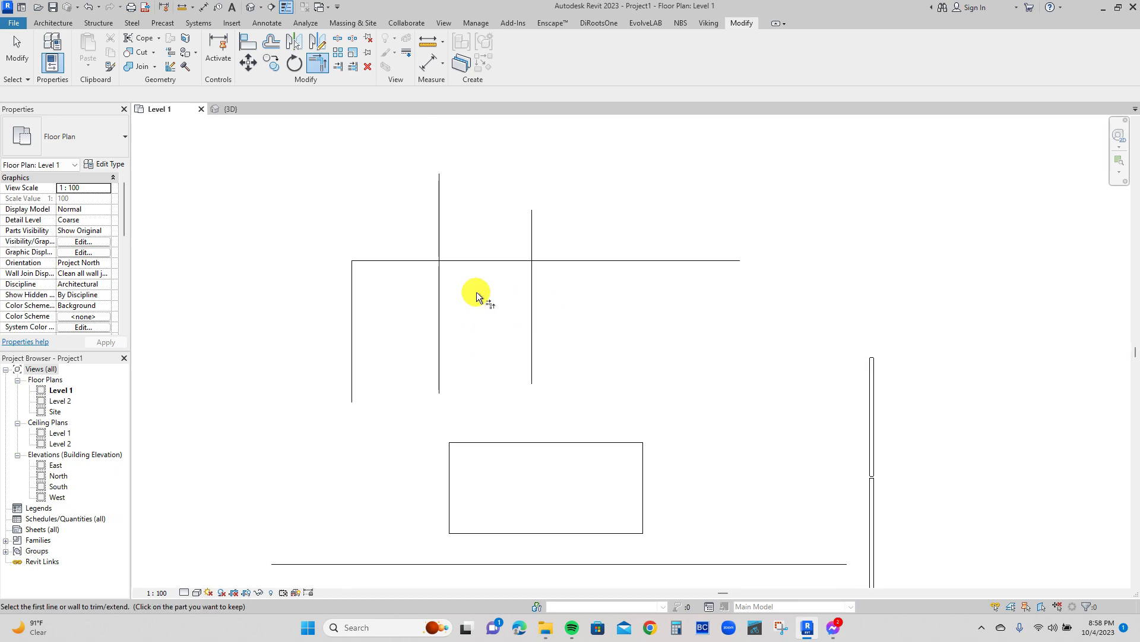
{"action": "key", "text": "Escape"}
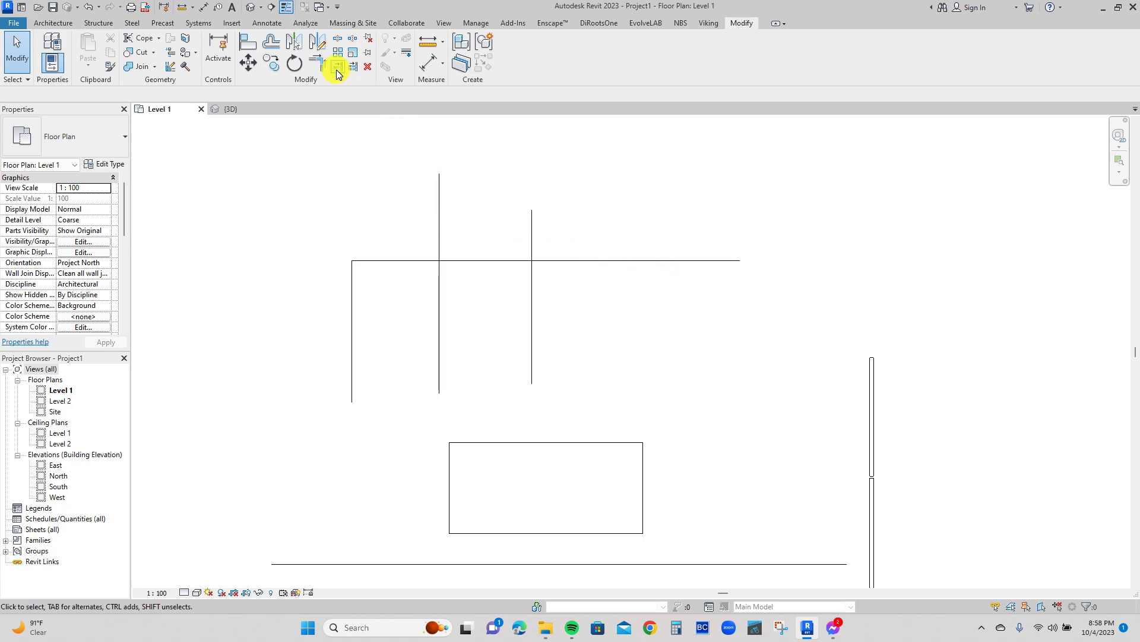
Draw two further vertical detail lines across the upper horizontal line, right of the existing ones
{"action": "key", "text": "d"}
{"action": "key", "text": "l"}
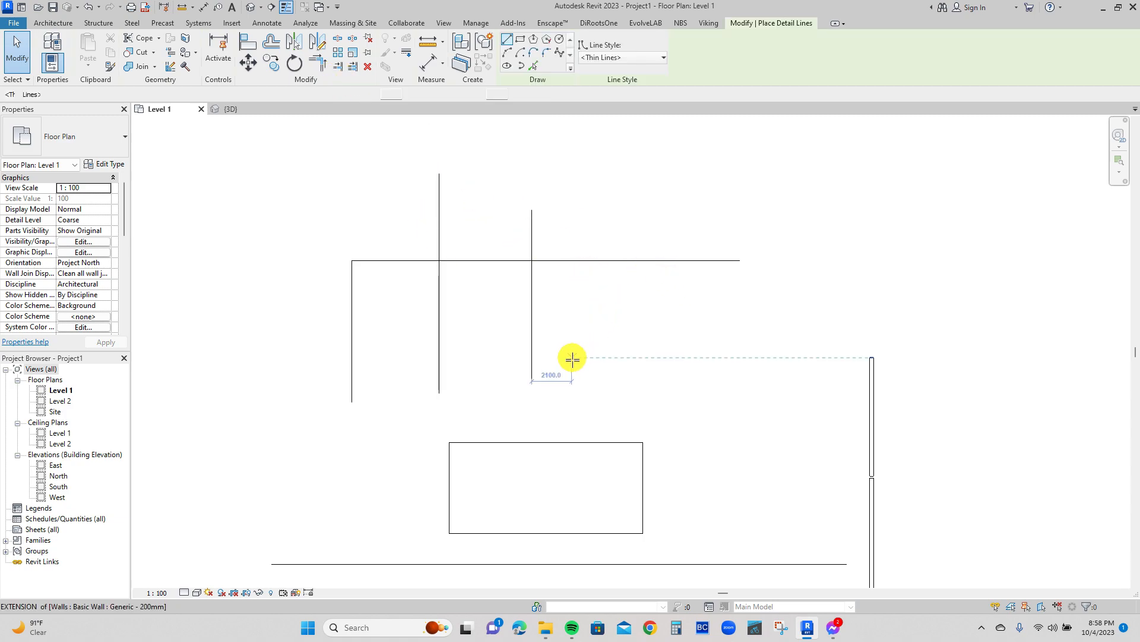
{"action": "left_click", "coordinate": [581, 379]}
{"action": "left_click", "coordinate": [580, 210]}
{"action": "key", "text": "Escape"}
{"action": "left_click", "coordinate": [637, 377]}
{"action": "left_click", "coordinate": [637, 215]}
{"action": "key", "text": "Escape"}
{"action": "key", "text": "Escape"}
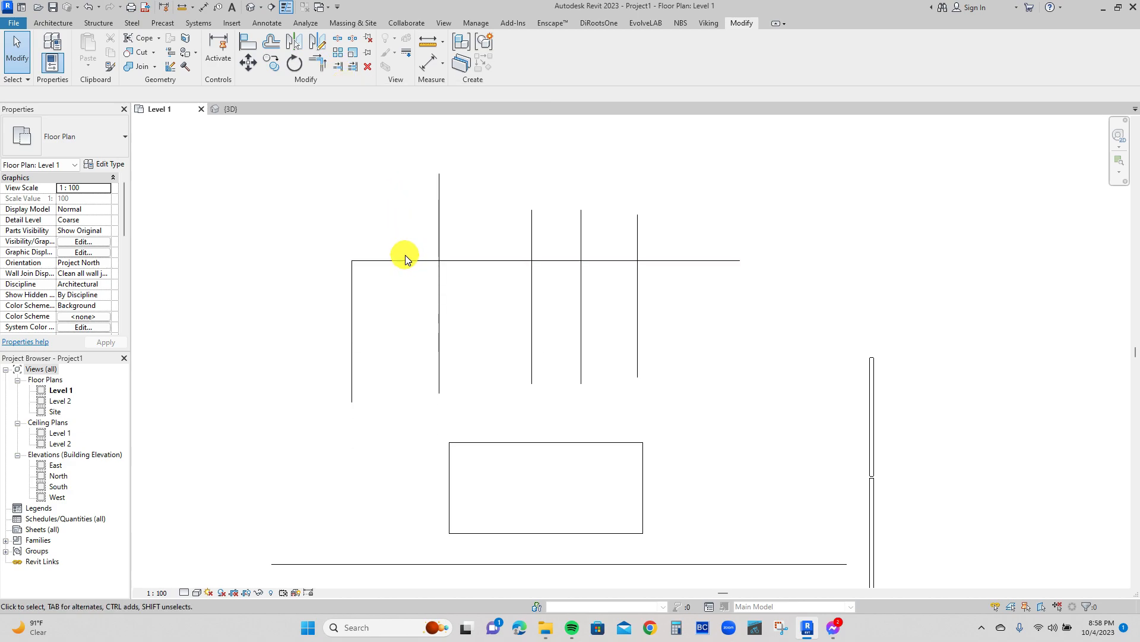
Trim the second vertical line to the upper horizontal line with Trim/Extend Single Element, keeping its lower part
{"action": "left_click", "coordinate": [338, 68]}
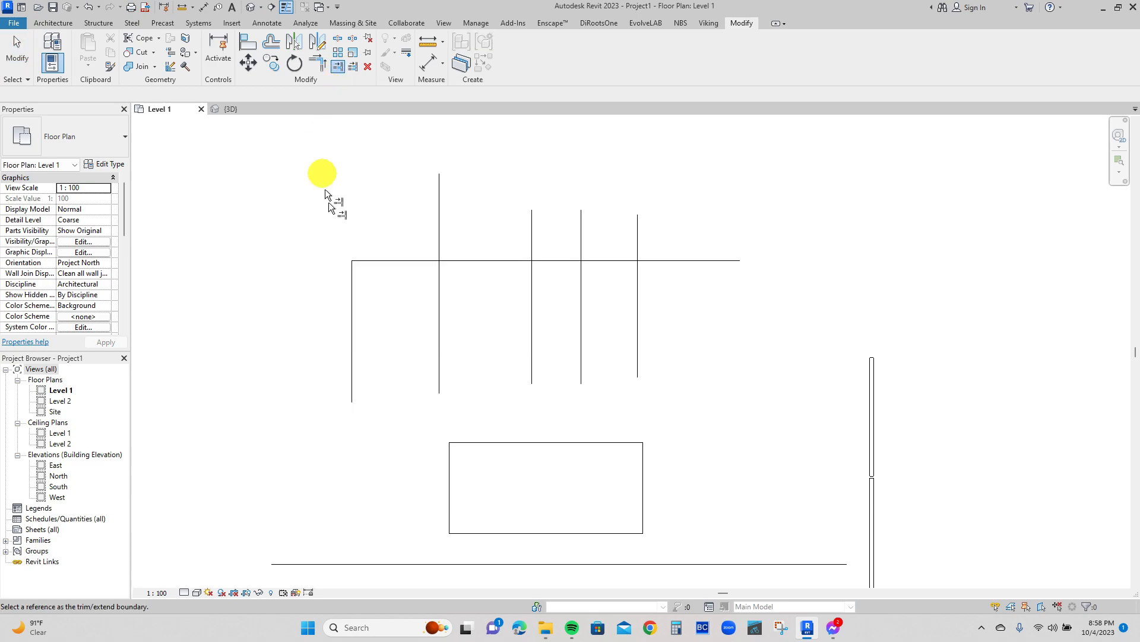
{"action": "left_click", "coordinate": [400, 261]}
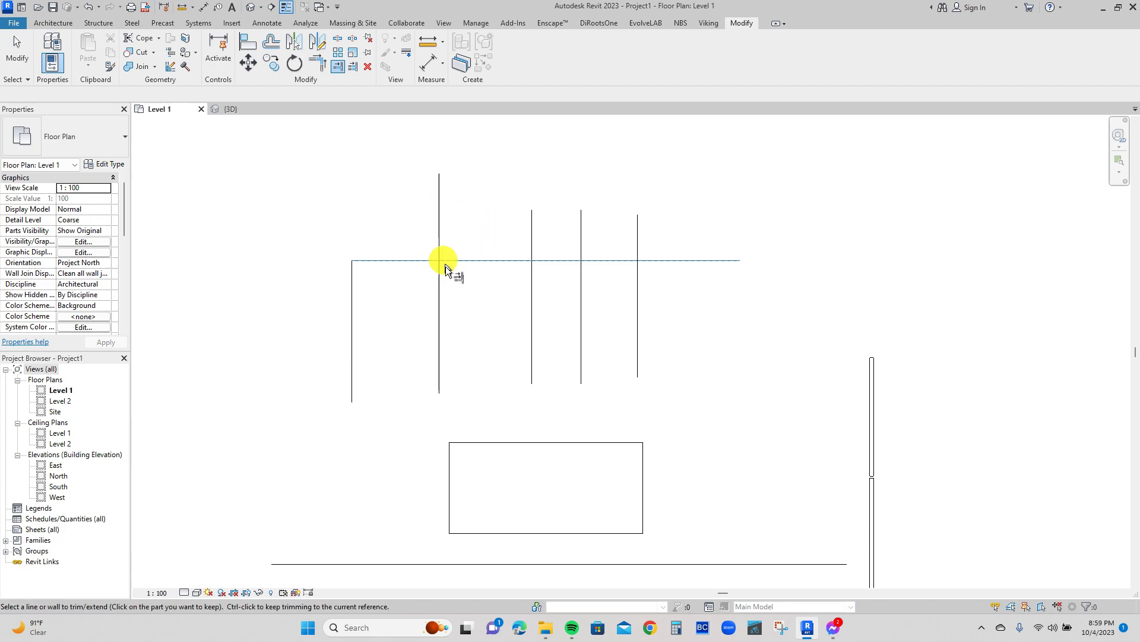
{"action": "left_click", "coordinate": [438, 301]}
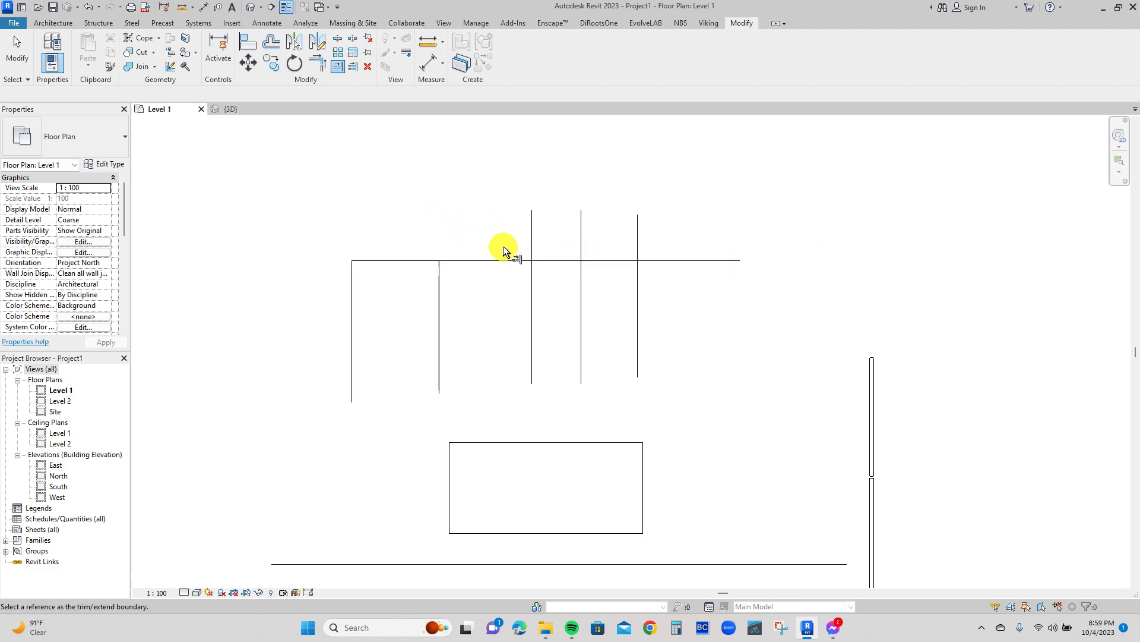
Trim the three remaining crossing vertical lines to the upper horizontal line with Trim/Extend Multiple Elements, keeping their lower parts
{"action": "left_click", "coordinate": [354, 67]}
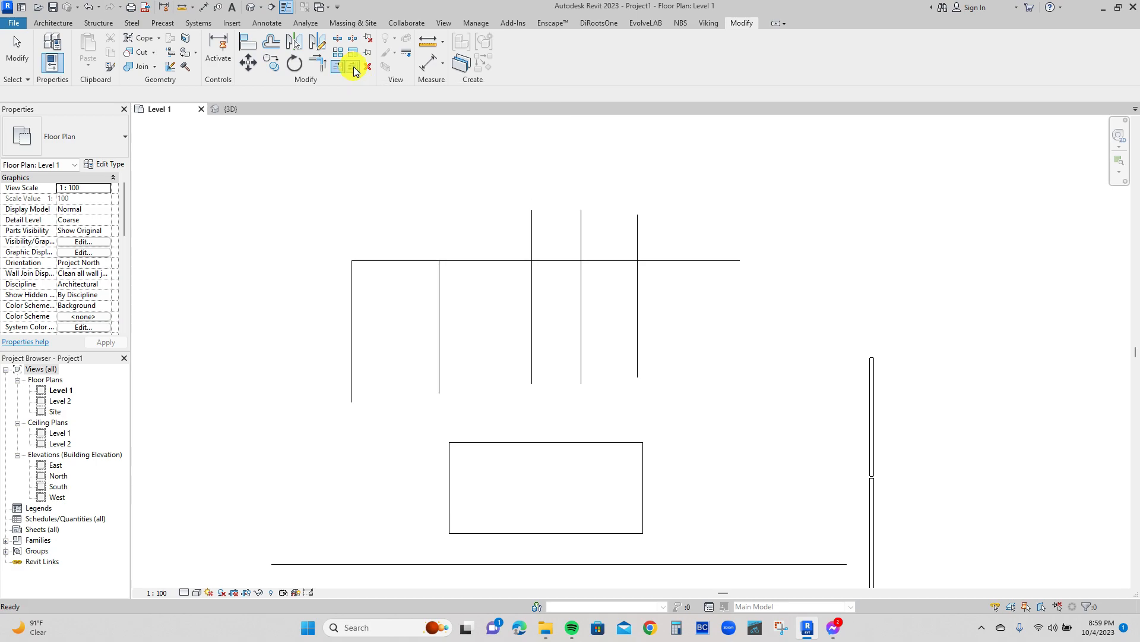
{"action": "left_click", "coordinate": [504, 257]}
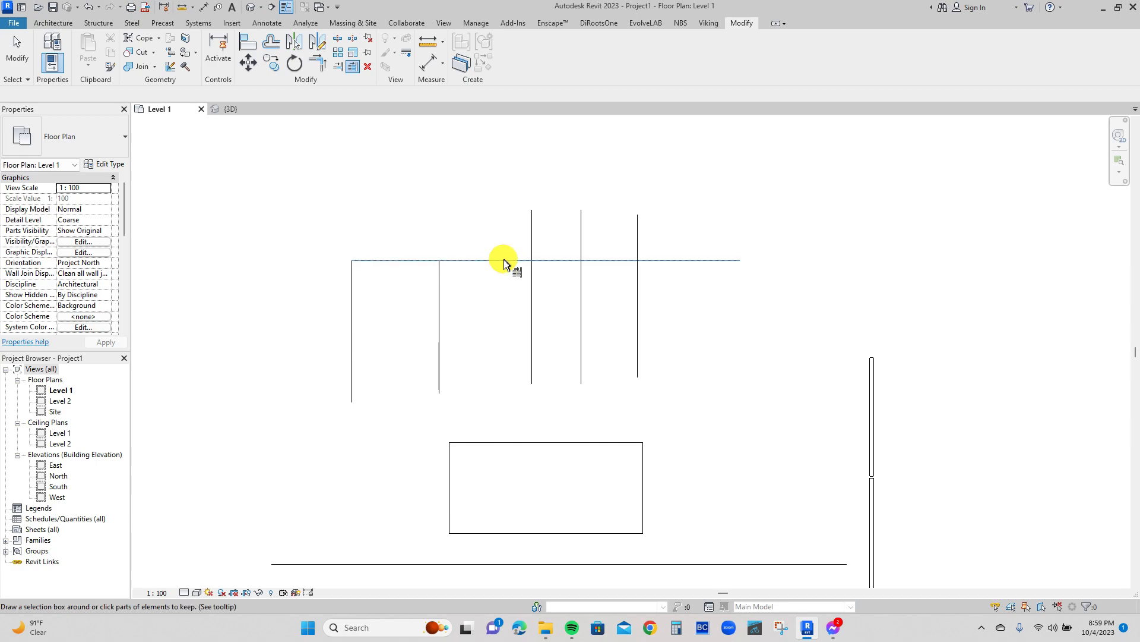
{"action": "left_click", "coordinate": [537, 293]}
{"action": "left_click", "coordinate": [581, 289]}
{"action": "left_click", "coordinate": [637, 291]}
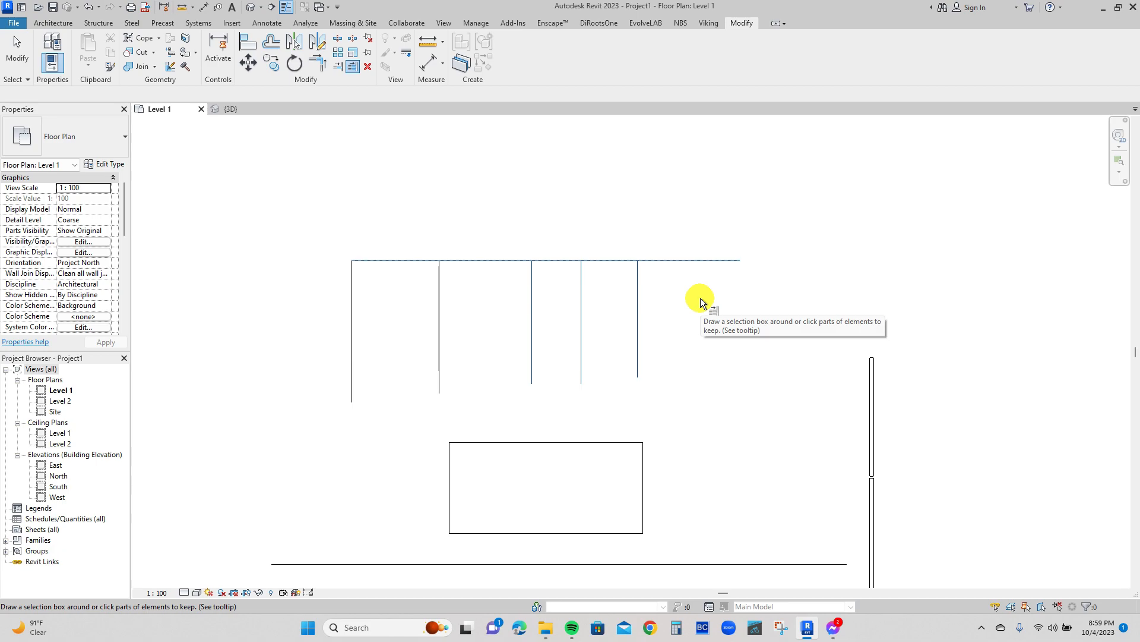
{"action": "key", "text": "Escape"}
{"action": "key", "text": "Escape"}
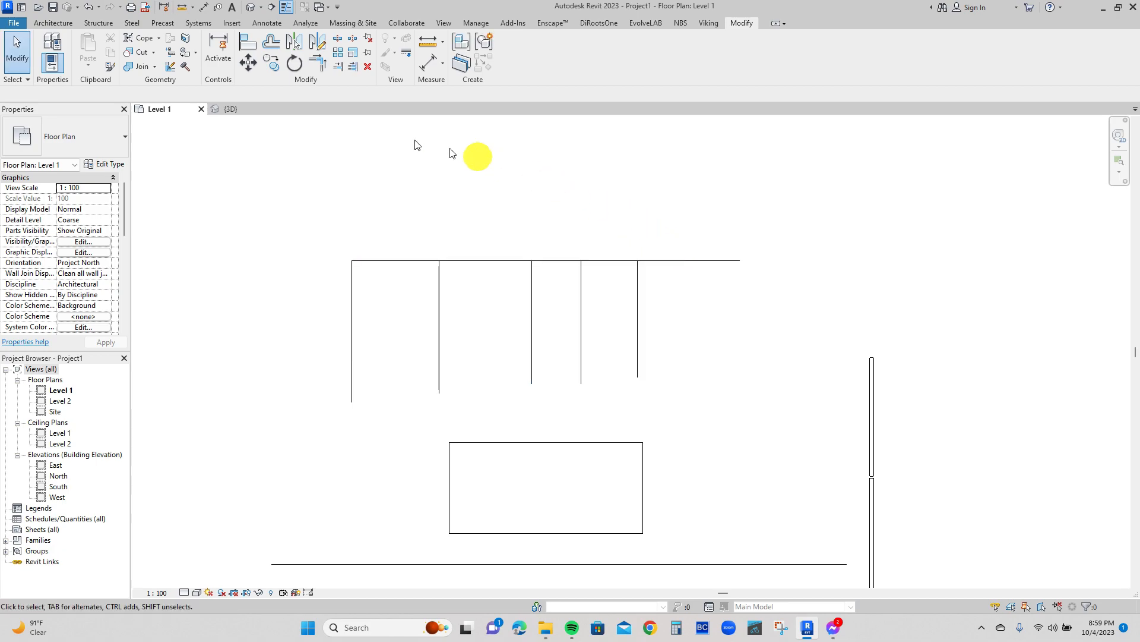
Open the list of selection options to review Select links and the other settings
{"action": "scroll", "coordinate": [392, 166], "scroll_direction": "down", "scroll_amount": 2}
{"action": "middle_click_drag", "start_coordinate": [447, 199], "coordinate": [518, 179]}
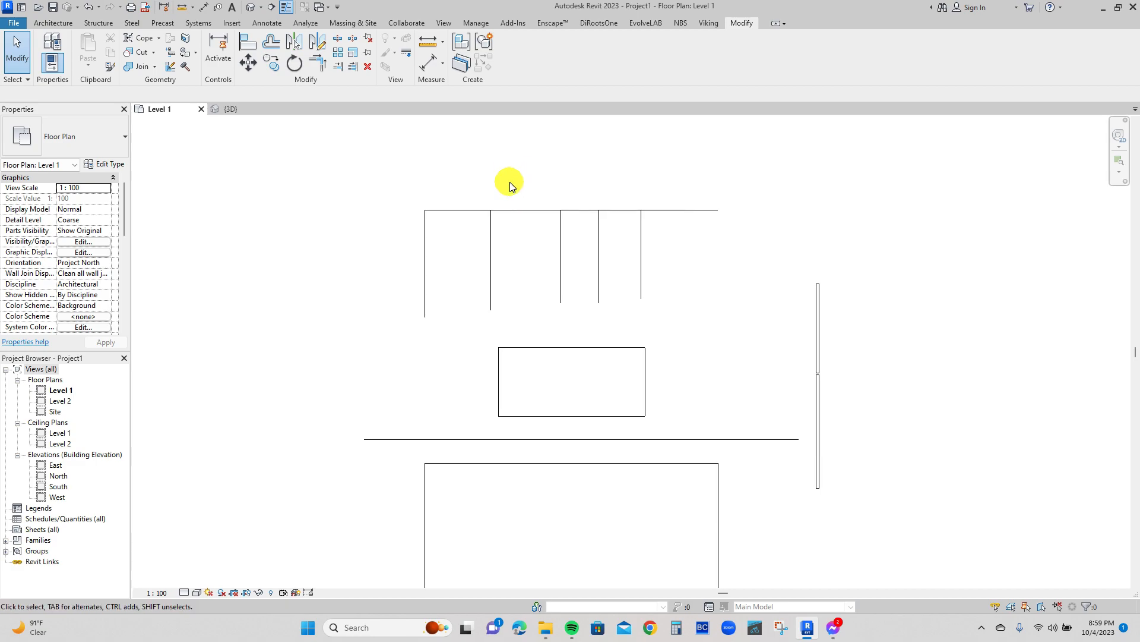
{"action": "left_click", "coordinate": [21, 84]}
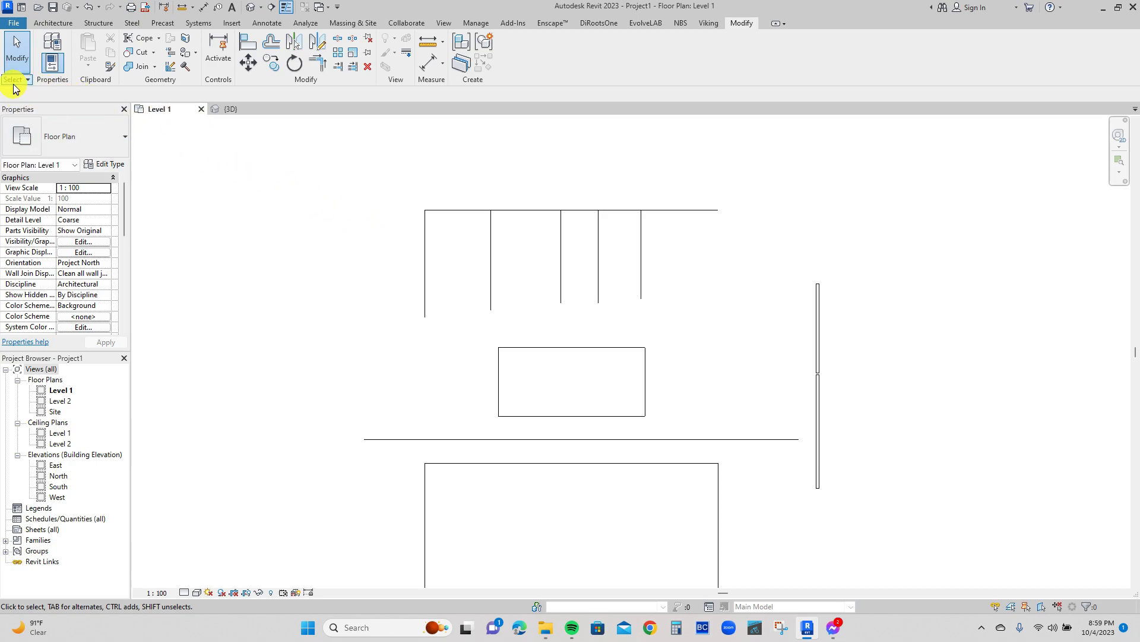
{"action": "left_click", "coordinate": [14, 84]}
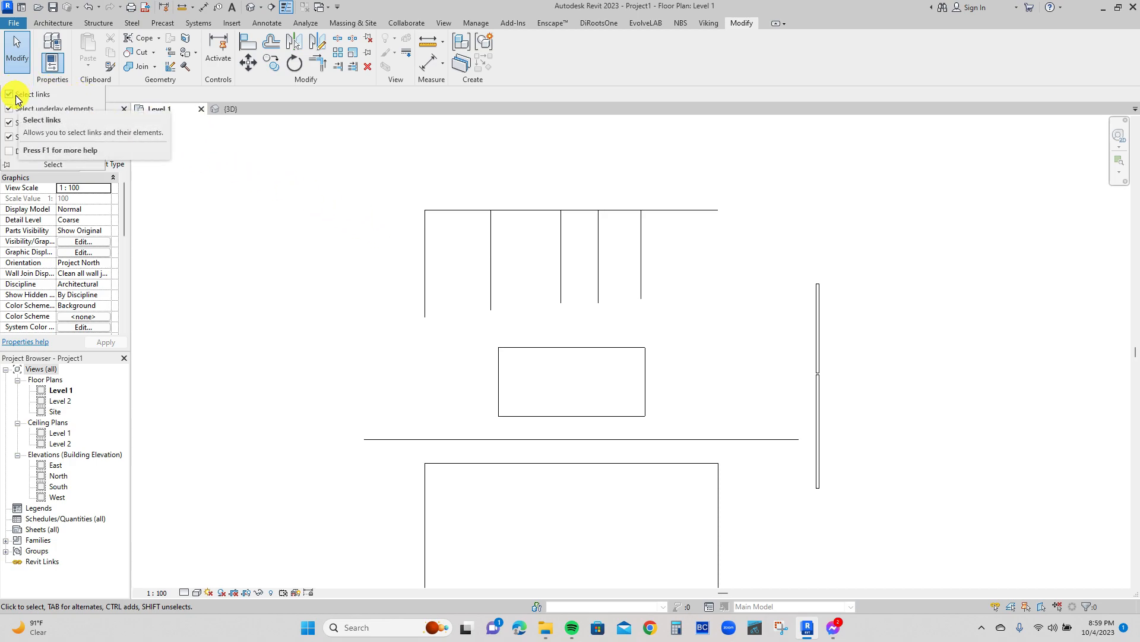
Switch to the 3D view of the villa project and examine its roof from above
{"action": "left_click", "coordinate": [252, 110]}
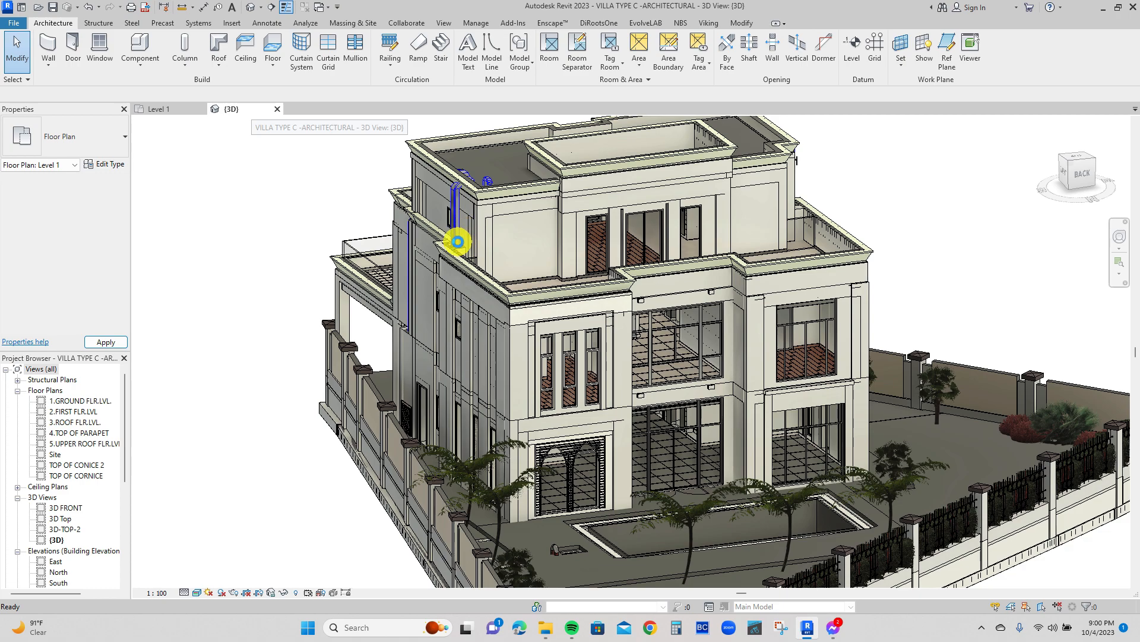
{"action": "scroll", "coordinate": [458, 241], "scroll_direction": "up", "scroll_amount": 3}
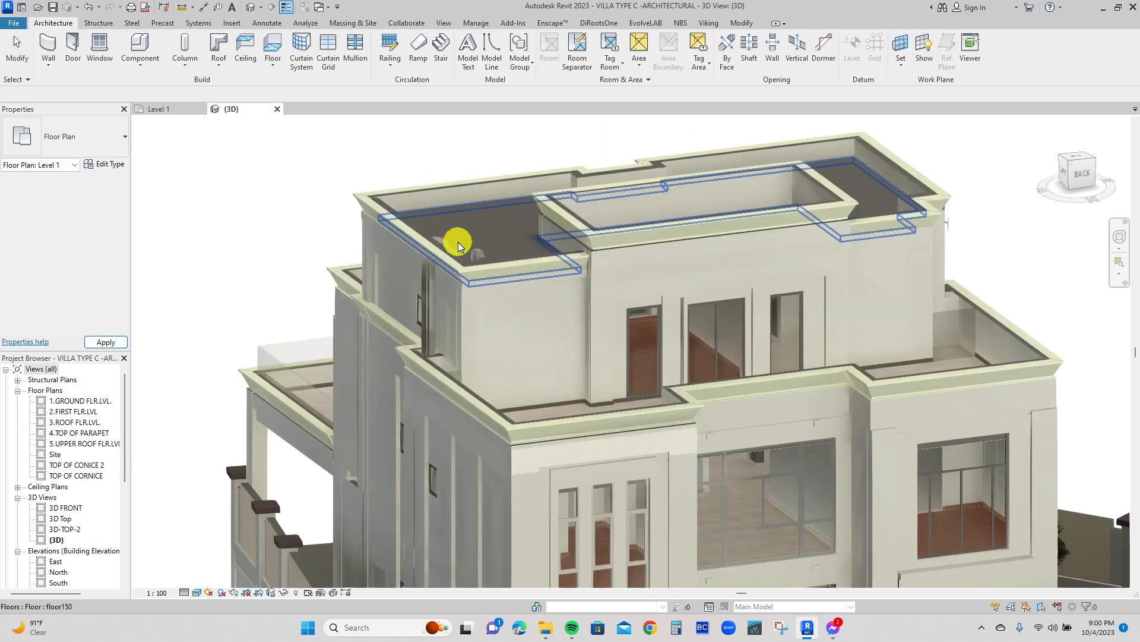
{"action": "mouse_move", "coordinate": [543, 419]}
{"action": "middle_mouse_down", "text": "shift"}
{"action": "mouse_move", "coordinate": [580, 433]}
{"action": "mouse_move", "coordinate": [540, 412]}
{"action": "middle_mouse_up", "text": "shift"}
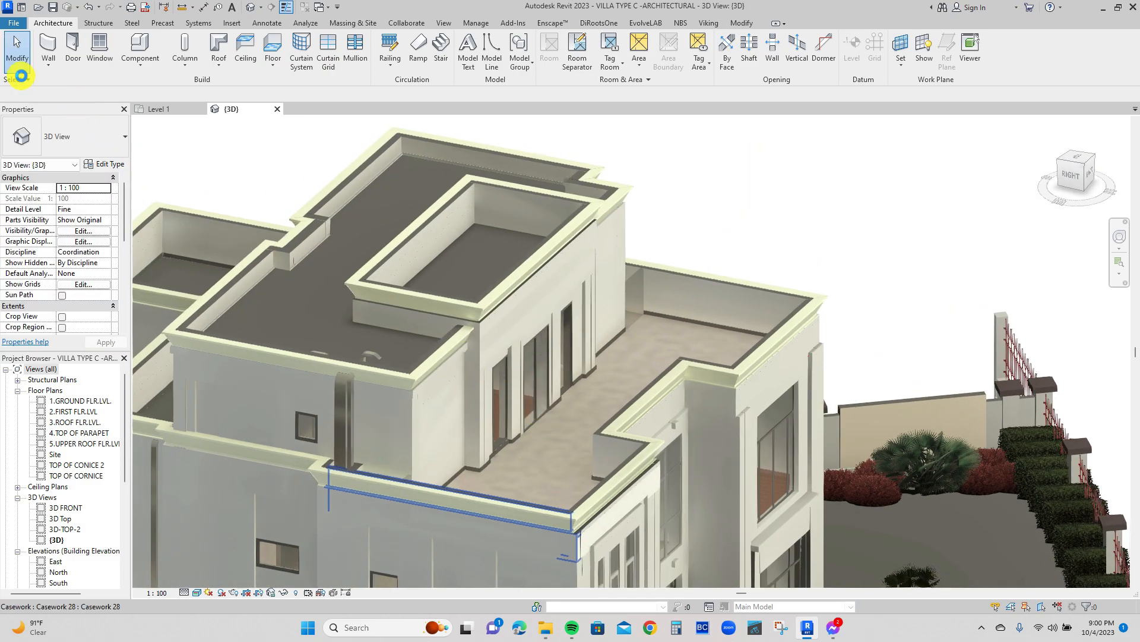
Turn off the Select links option and check the linked ducts at the roof parapet
{"action": "left_click", "coordinate": [24, 79]}
{"action": "left_click", "coordinate": [11, 95]}
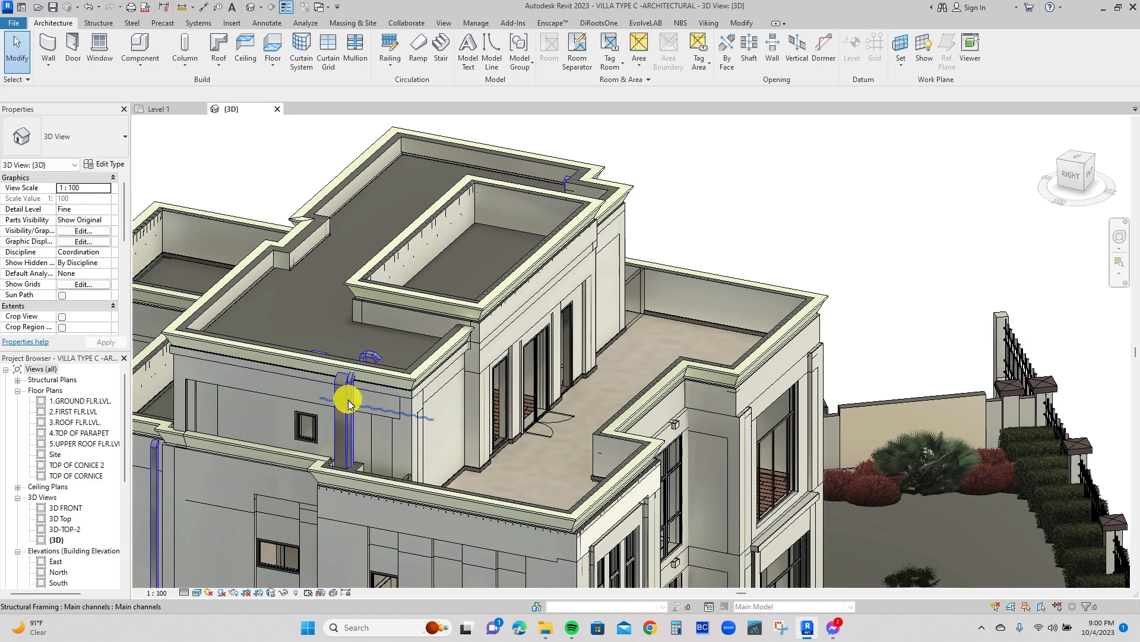
{"action": "scroll", "coordinate": [365, 366], "scroll_direction": "up", "scroll_amount": 1}
{"action": "scroll", "coordinate": [368, 362], "scroll_direction": "up", "scroll_amount": 2}
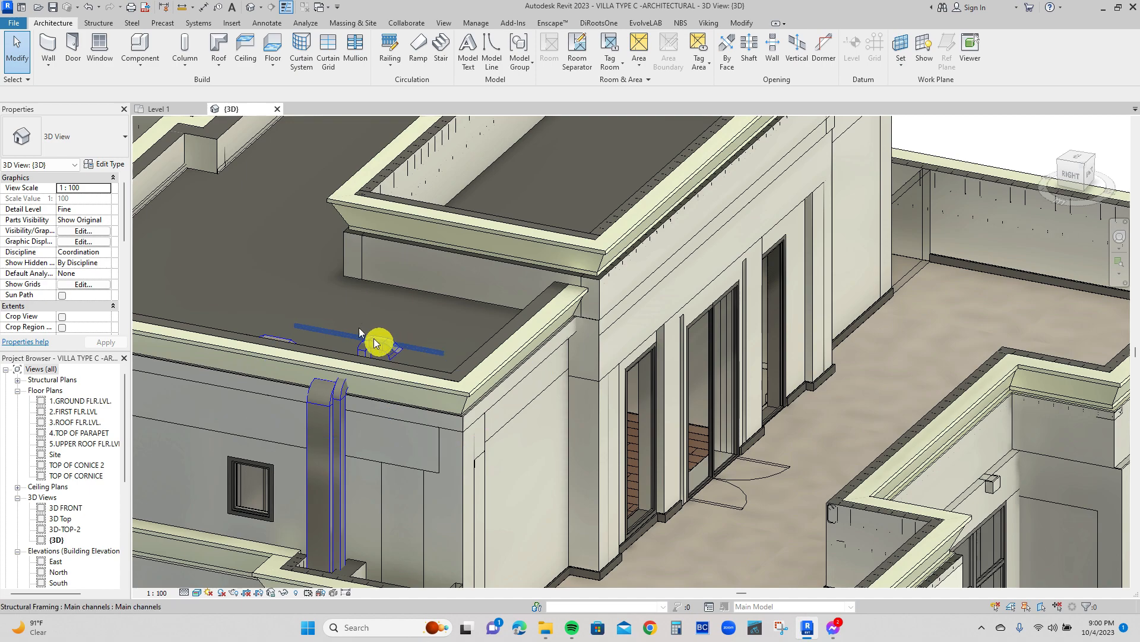
Turn the Select links option back on and select the linked mechanical model through its roof duct
{"action": "left_click", "coordinate": [25, 80]}
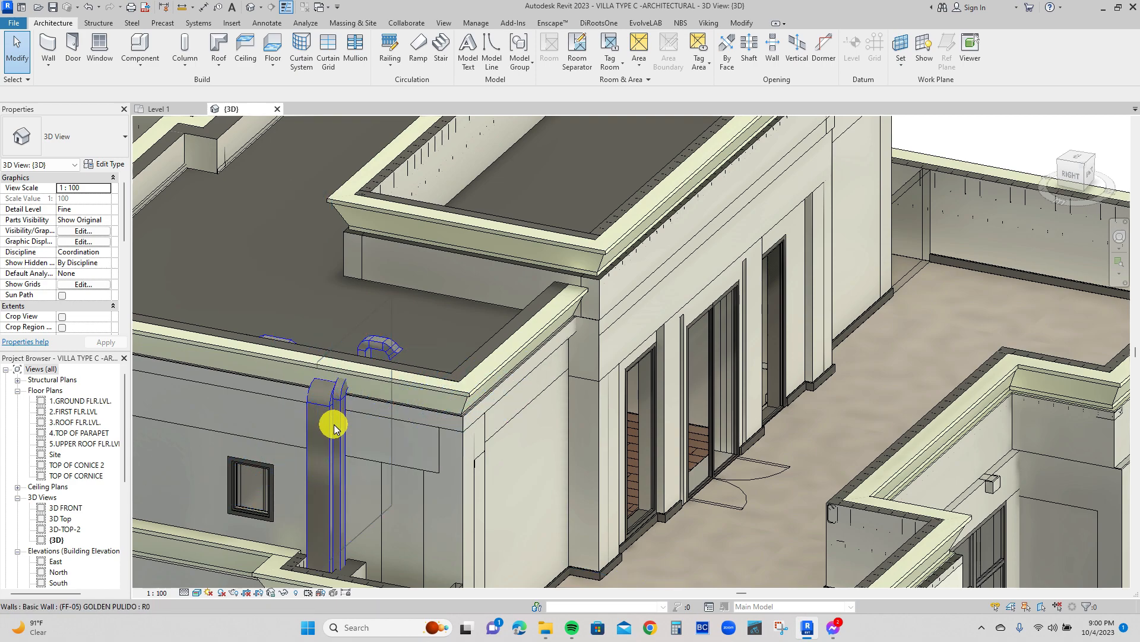
{"action": "left_click", "coordinate": [388, 350]}
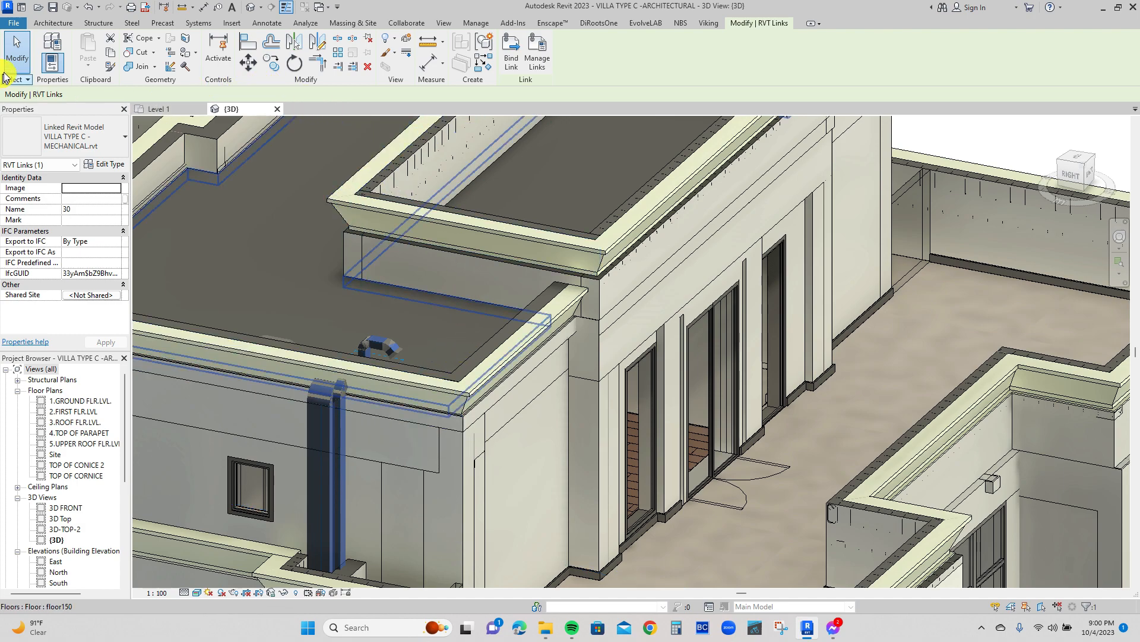
{"action": "left_click", "coordinate": [21, 82]}
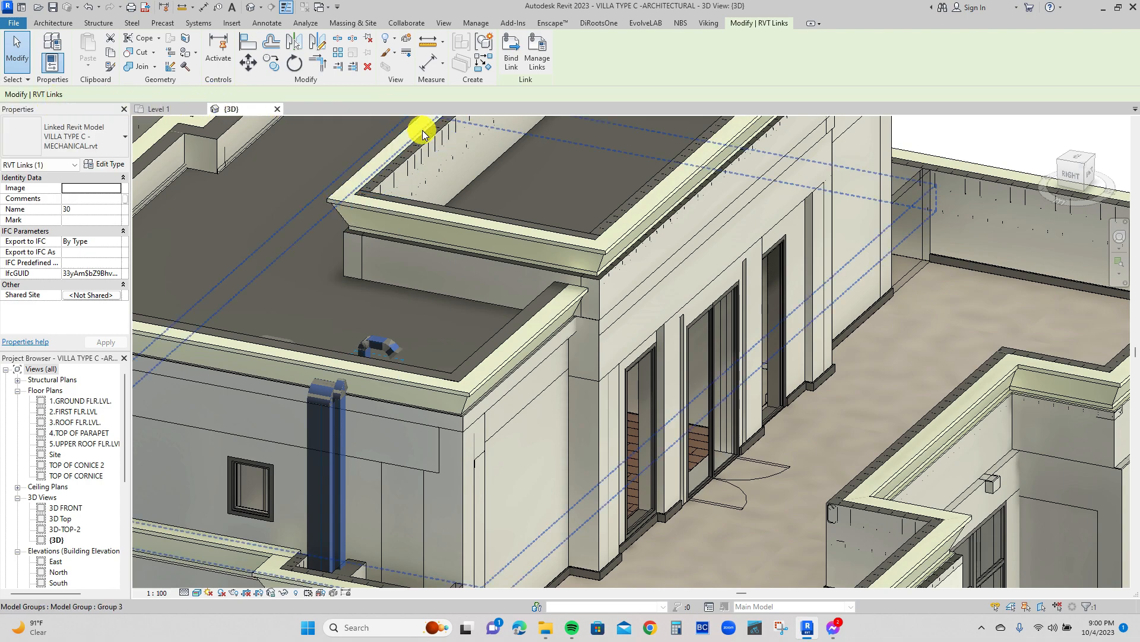
{"action": "key", "text": "Escape"}
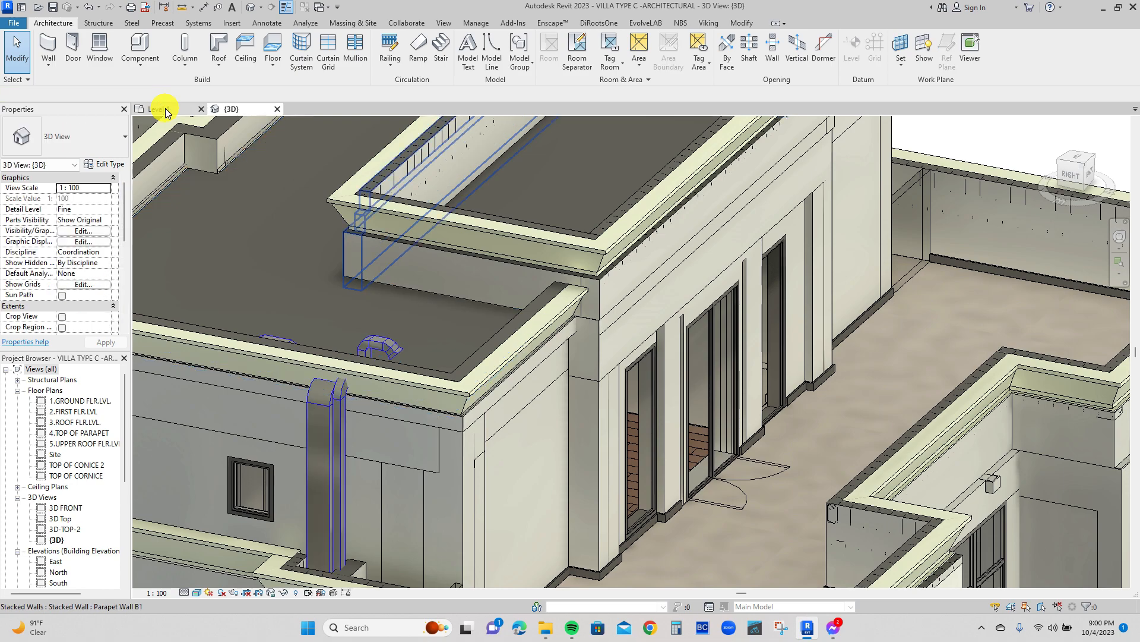
Return to the Level 1 floor plan and try to pin the small rectangle's lines
{"action": "left_click", "coordinate": [162, 108]}
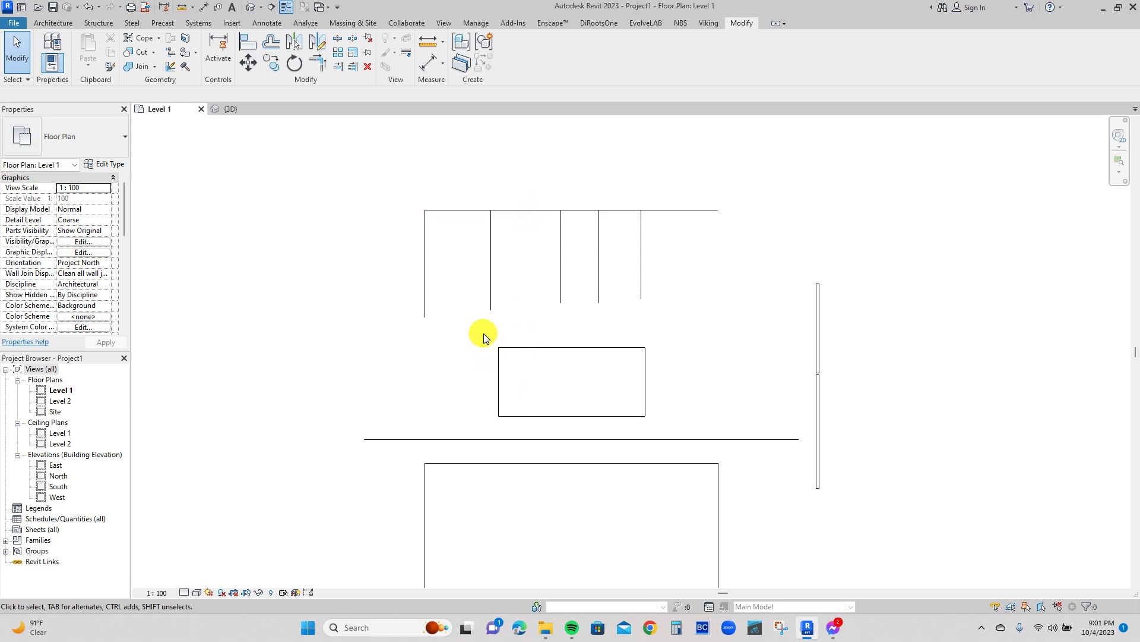
{"action": "left_click_drag", "start_coordinate": [483, 333], "coordinate": [691, 423]}
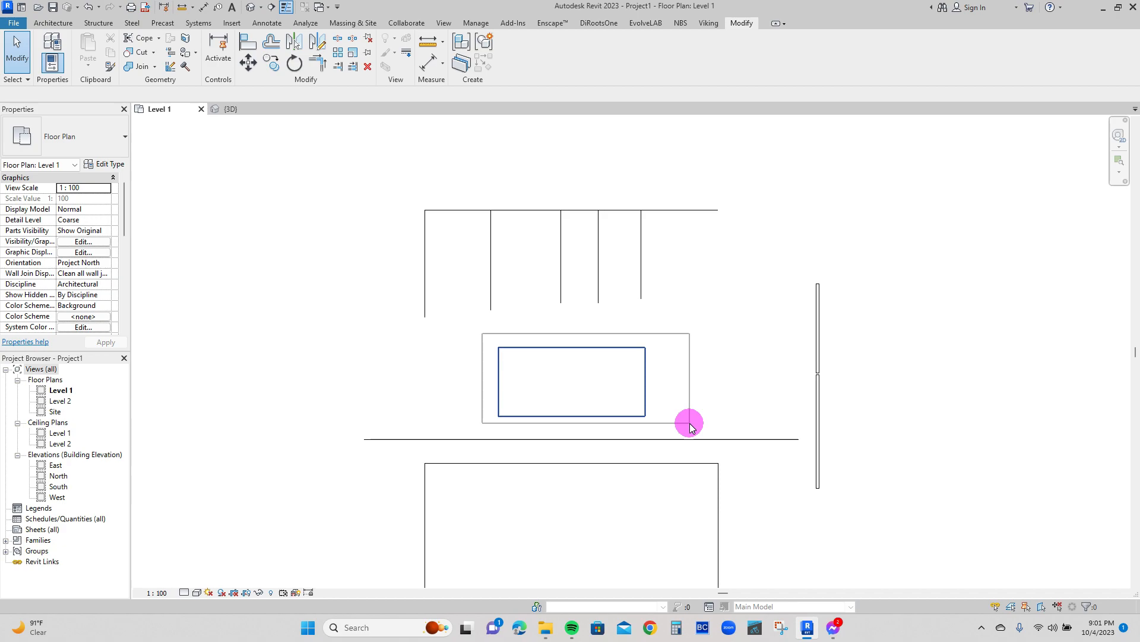
{"action": "left_click_drag", "start_coordinate": [690, 423], "coordinate": [690, 422]}
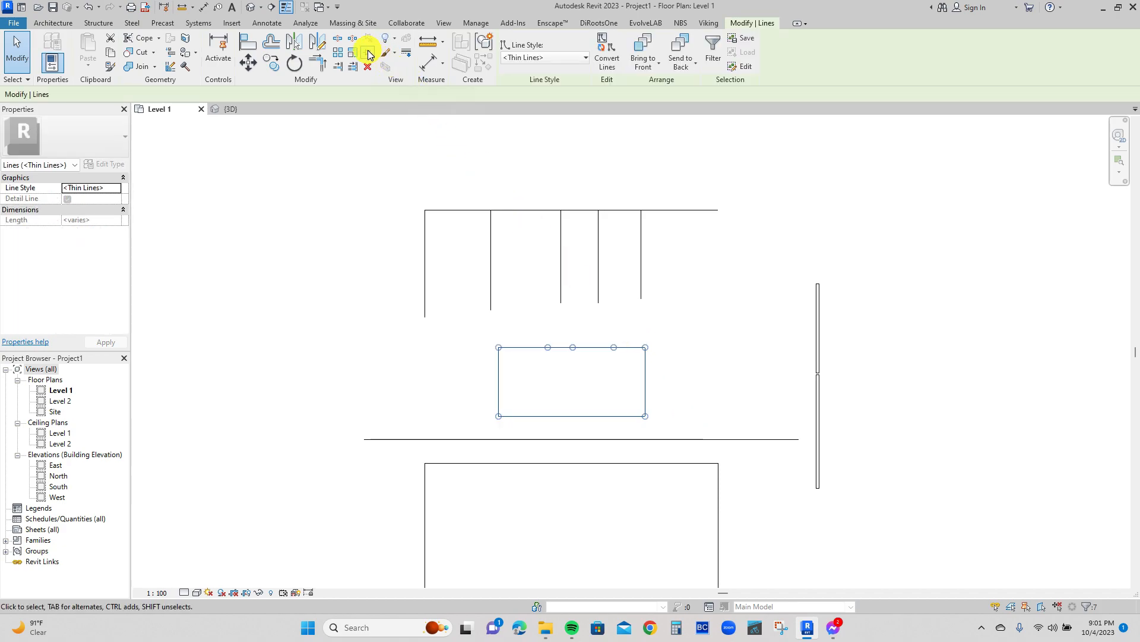
{"action": "left_click", "coordinate": [368, 55]}
{"action": "left_click", "coordinate": [682, 395]}
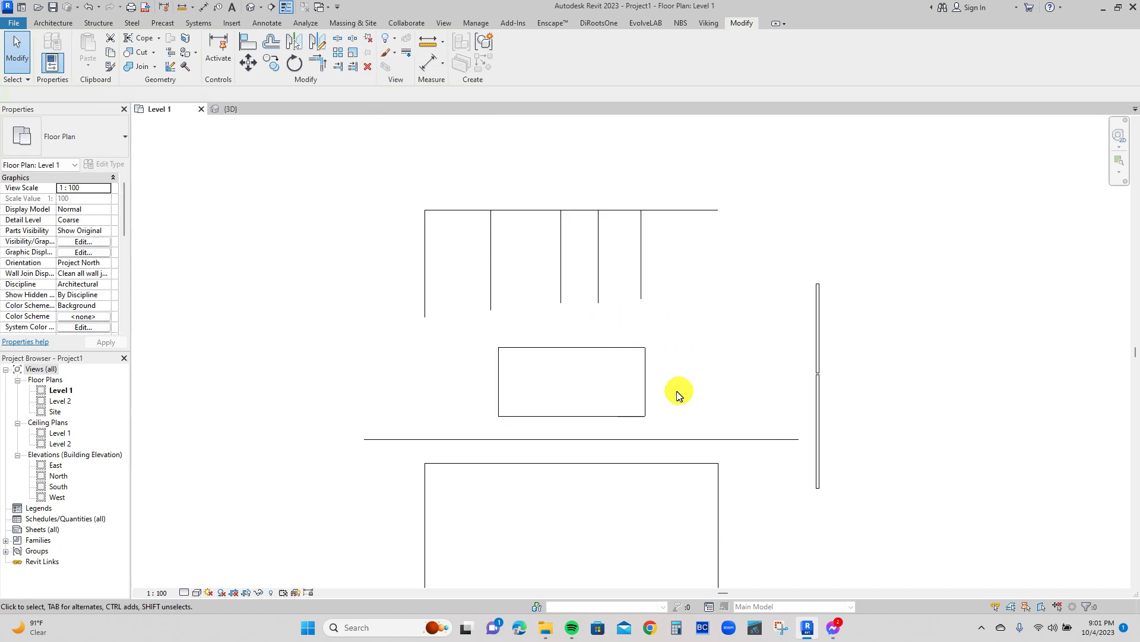
Move the whole small rectangle horizontally to the right with the Move tool
{"action": "left_click_drag", "start_coordinate": [463, 335], "coordinate": [687, 434]}
{"action": "key", "text": "m"}
{"action": "key", "text": "v"}
{"action": "left_click", "coordinate": [622, 370]}
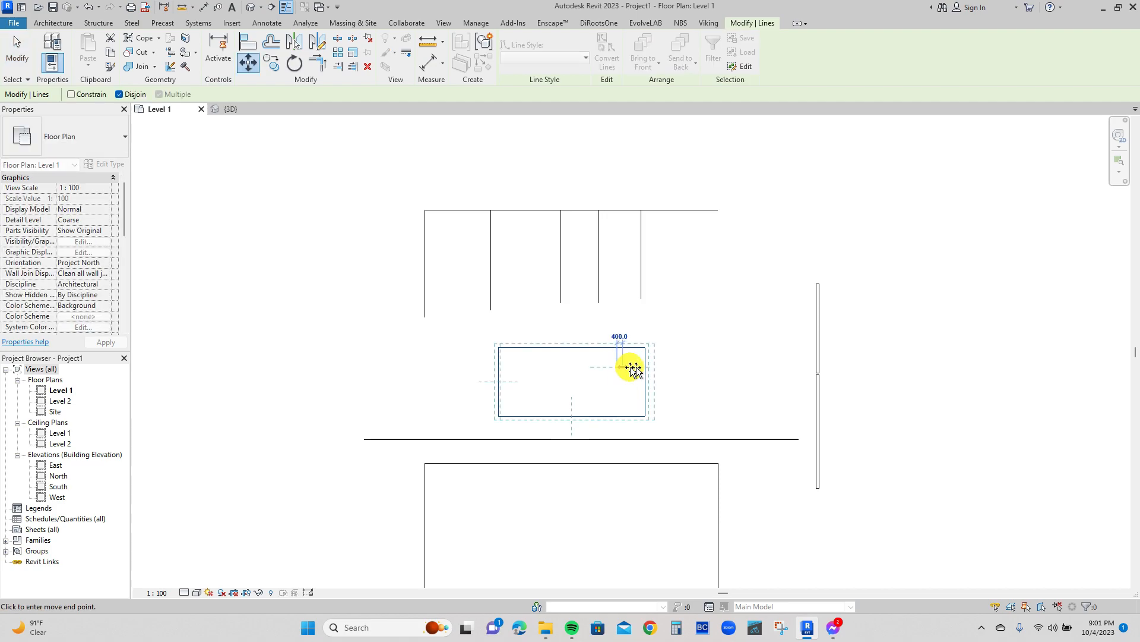
{"action": "left_click", "coordinate": [699, 367]}
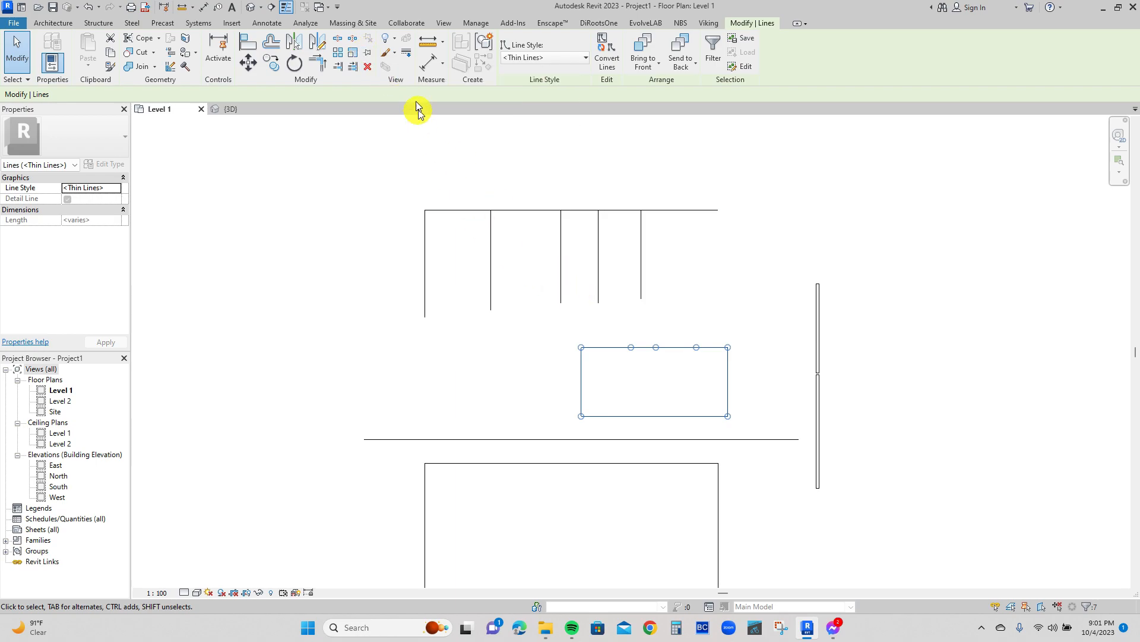
Try to pin the moved rectangle in its new position and delete it
{"action": "left_click", "coordinate": [369, 54]}
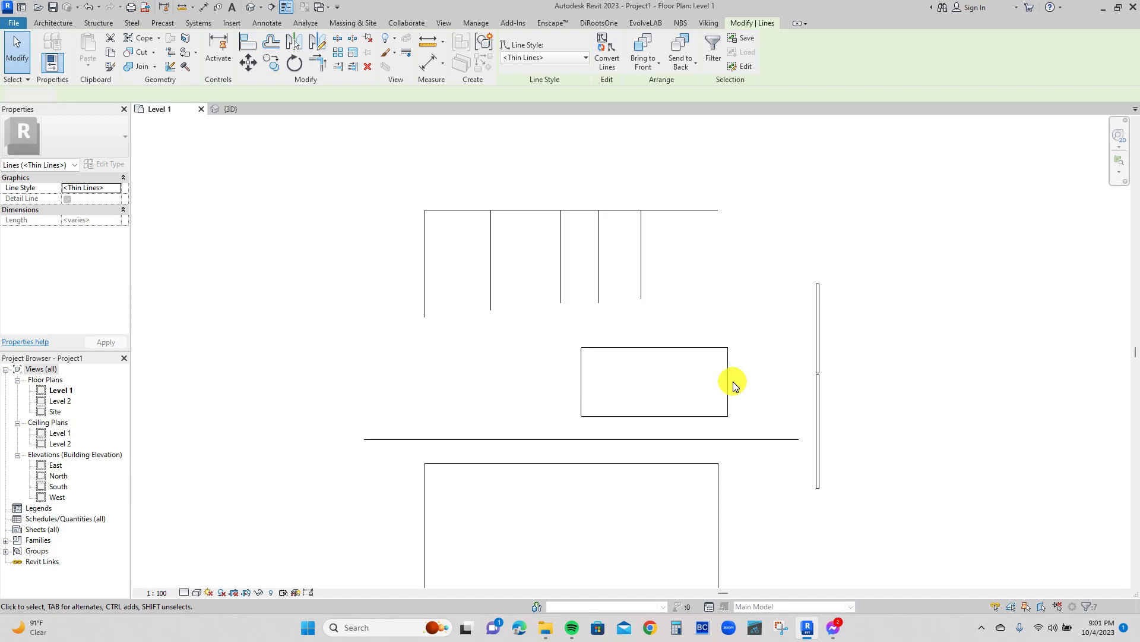
{"action": "key", "text": "Delete"}
Move the whole small rectangle about 9800 mm horizontally to the left
{"action": "left_click_drag", "start_coordinate": [556, 328], "coordinate": [752, 414]}
{"action": "key", "text": "v"}
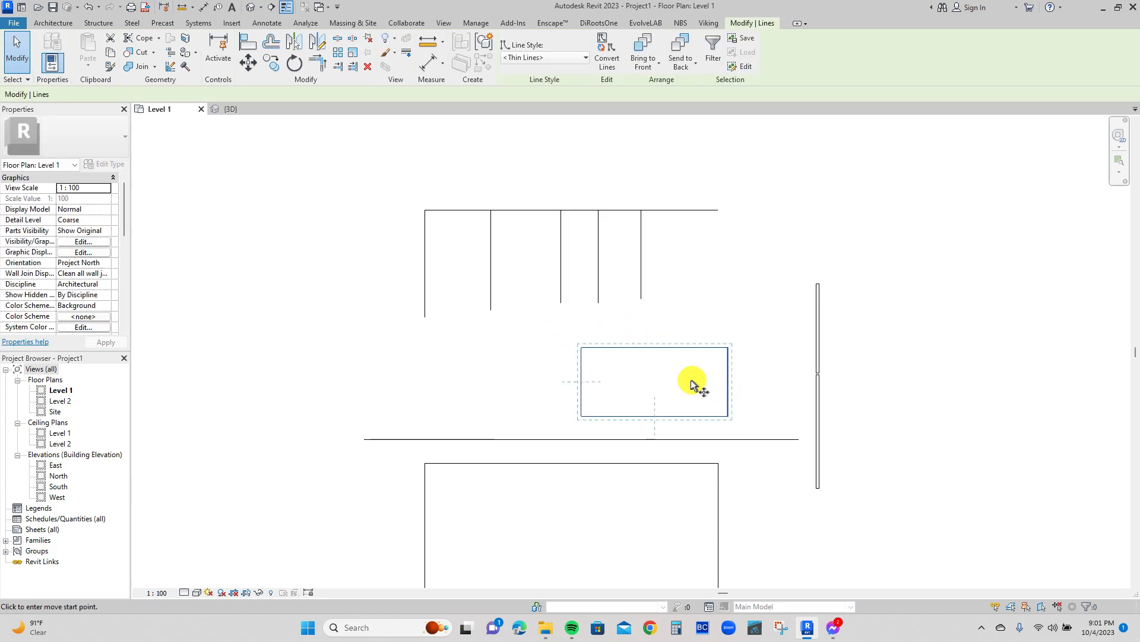
{"action": "left_click", "coordinate": [691, 381]}
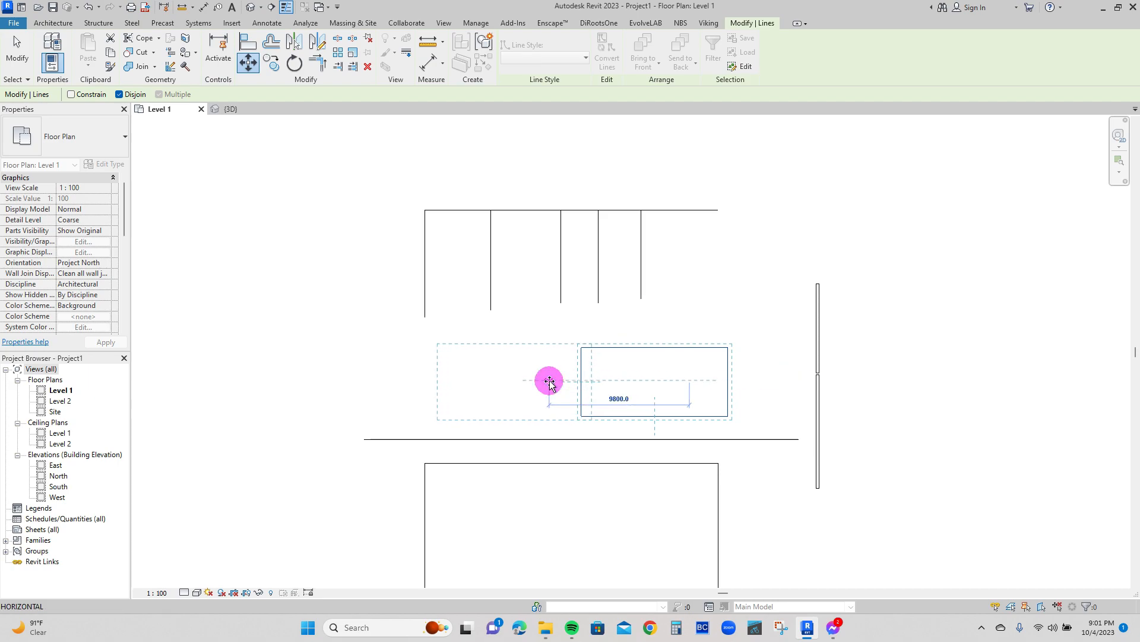
{"action": "left_click", "coordinate": [550, 380]}
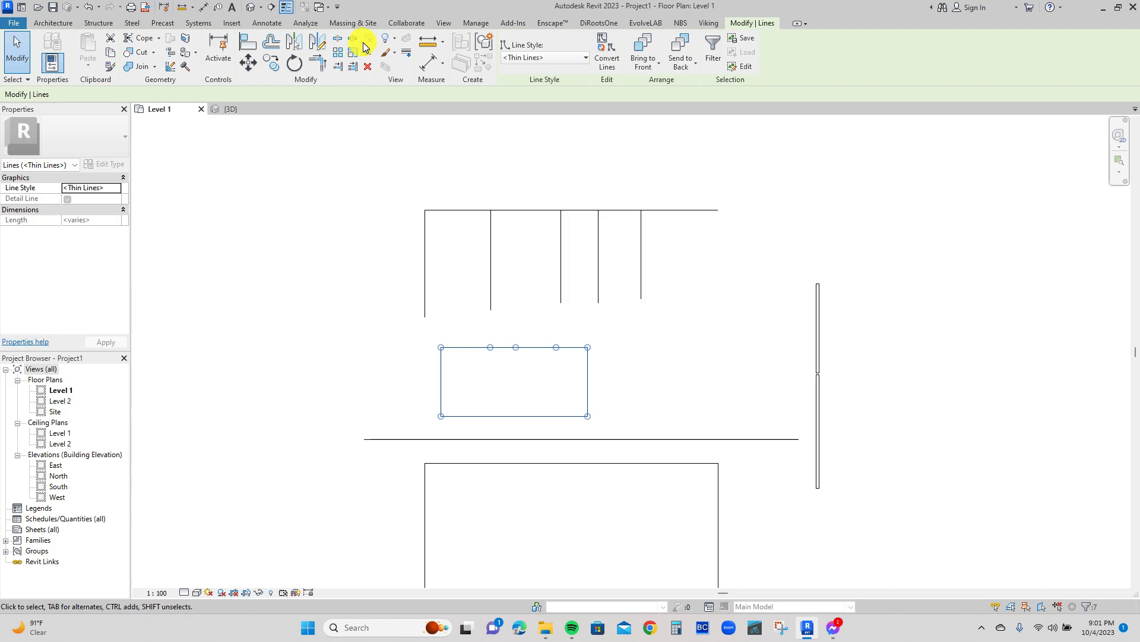
{"action": "left_click", "coordinate": [473, 372]}
{"action": "left_click_drag", "start_coordinate": [430, 330], "coordinate": [614, 422]}
{"action": "left_click", "coordinate": [695, 376]}
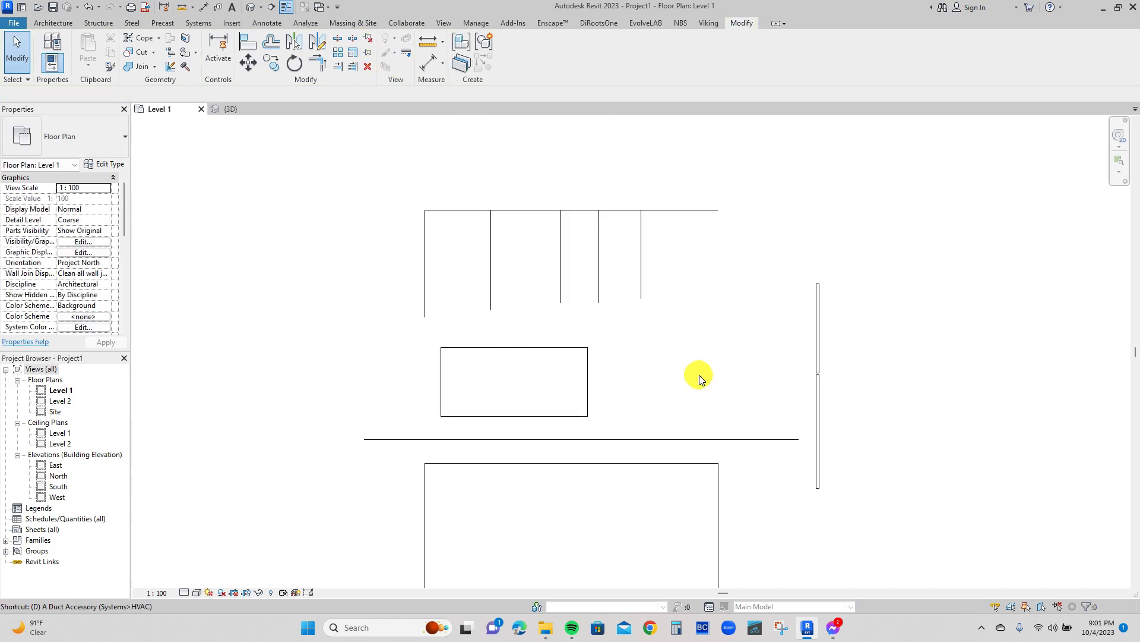
{"action": "key", "text": "l"}
{"action": "left_click", "coordinate": [748, 416]}
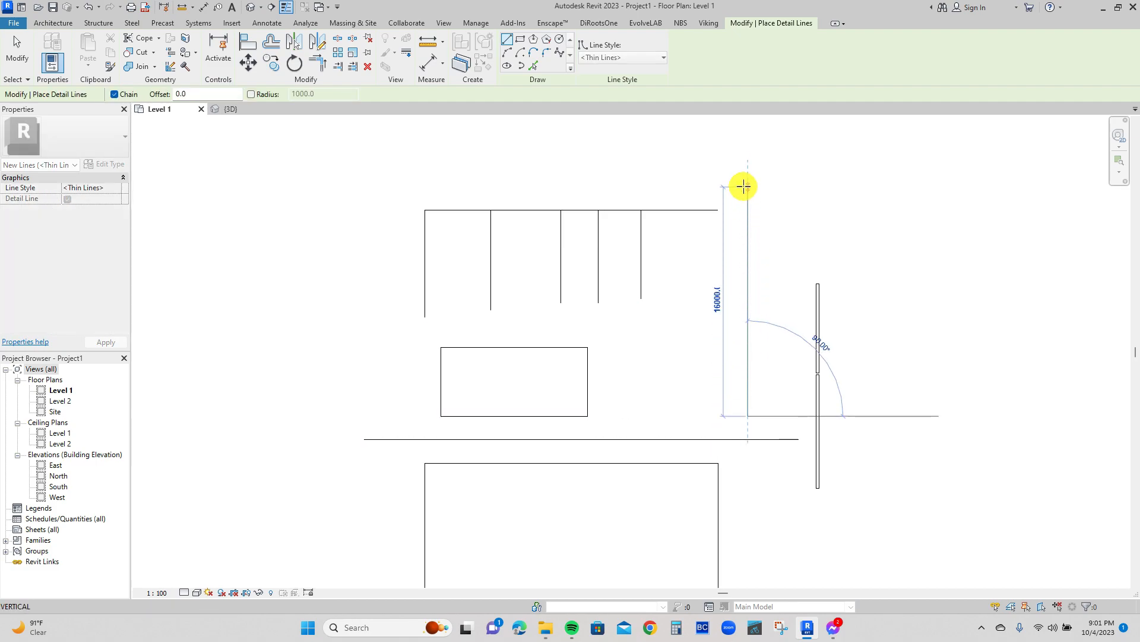
{"action": "key", "text": "Escape"}
{"action": "key", "text": "Escape"}
Draw three parallel vertical grid lines between the small rectangle and the vertical wall
{"action": "key", "text": "g"}
{"action": "key", "text": "r"}
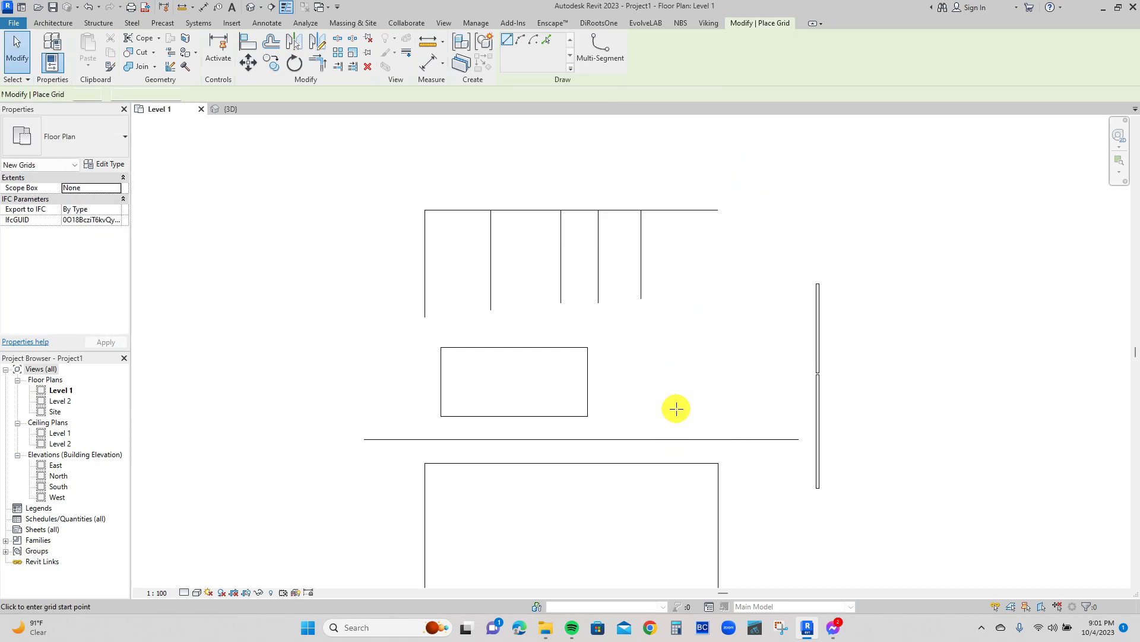
{"action": "left_click", "coordinate": [675, 408]}
{"action": "left_click", "coordinate": [675, 145]}
{"action": "left_click", "coordinate": [736, 401]}
{"action": "left_click", "coordinate": [736, 153]}
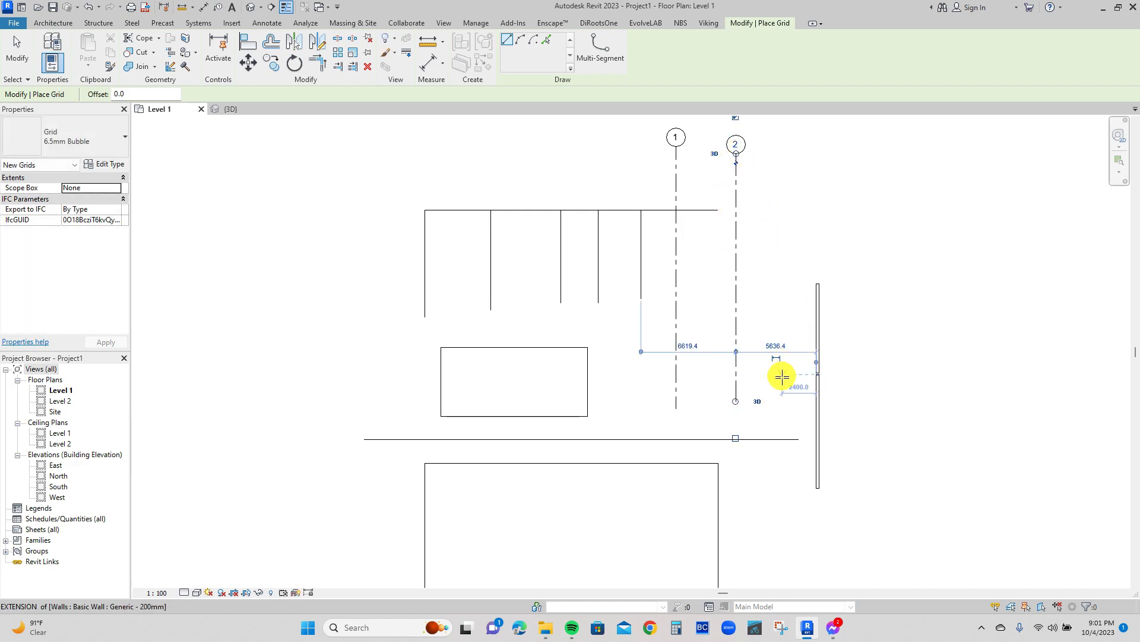
{"action": "left_click", "coordinate": [787, 401]}
{"action": "left_click", "coordinate": [787, 153]}
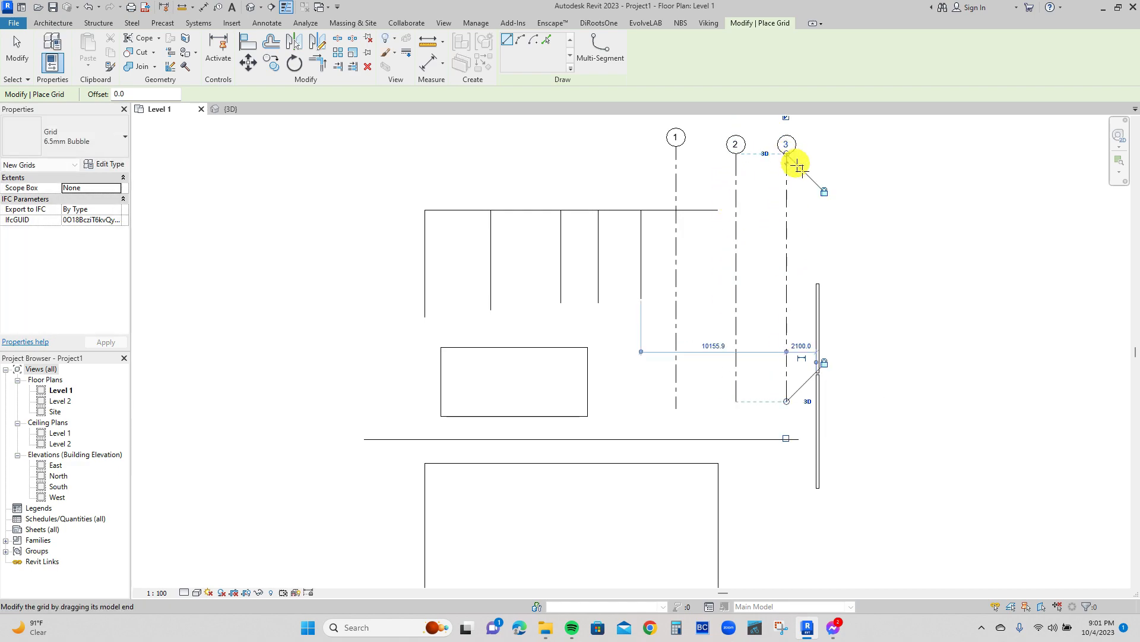
{"action": "key", "text": "Escape"}
{"action": "key", "text": "Escape"}
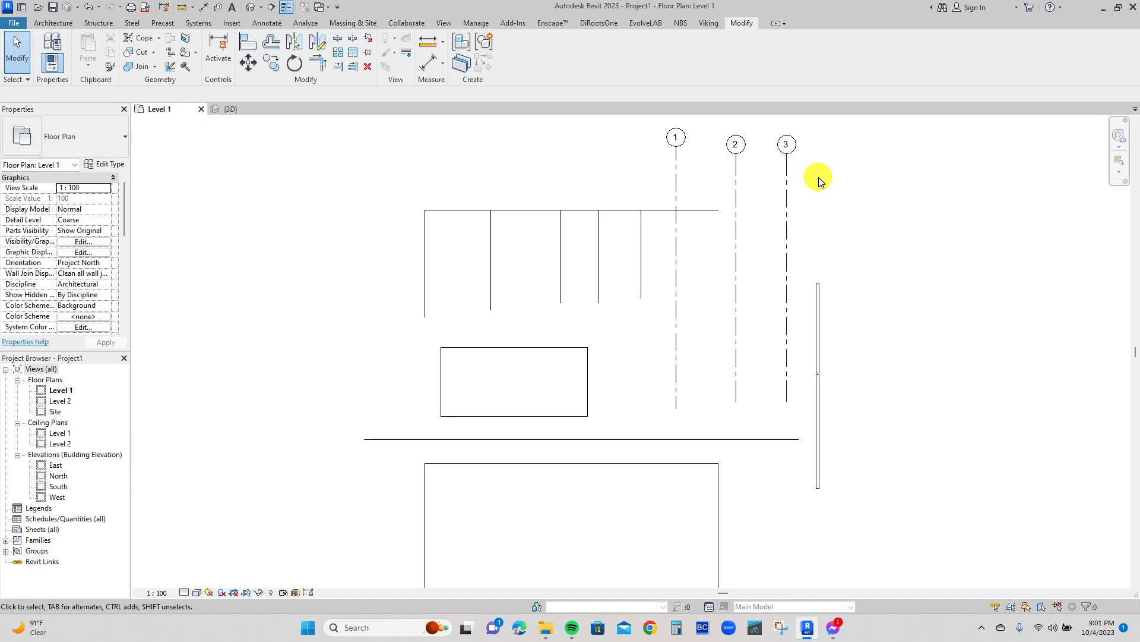
Move all three grid lines together to the left with the Move tool so they cross the detail lines
{"action": "left_click_drag", "start_coordinate": [828, 183], "coordinate": [636, 156]}
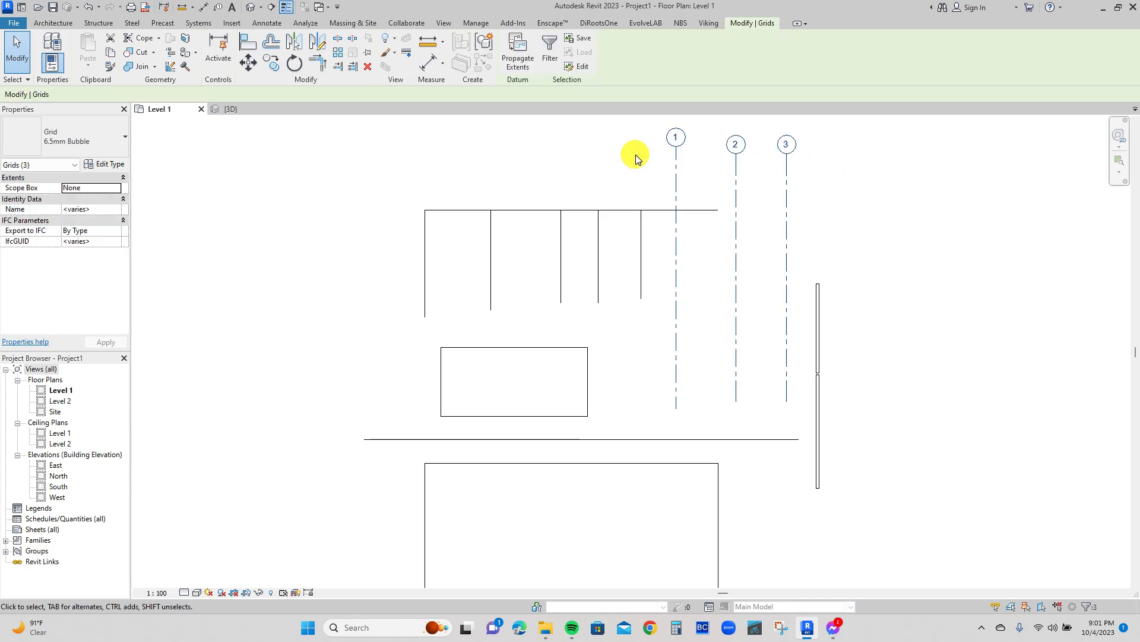
{"action": "key", "text": "m"}
{"action": "key", "text": "v"}
{"action": "left_click", "coordinate": [701, 178]}
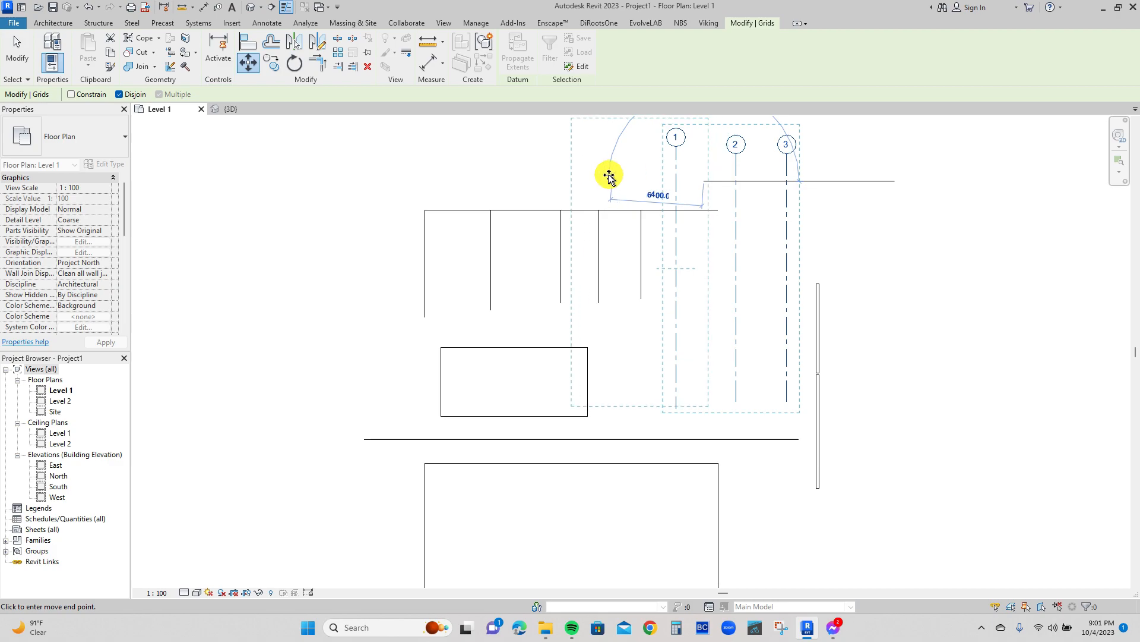
{"action": "left_click", "coordinate": [572, 183]}
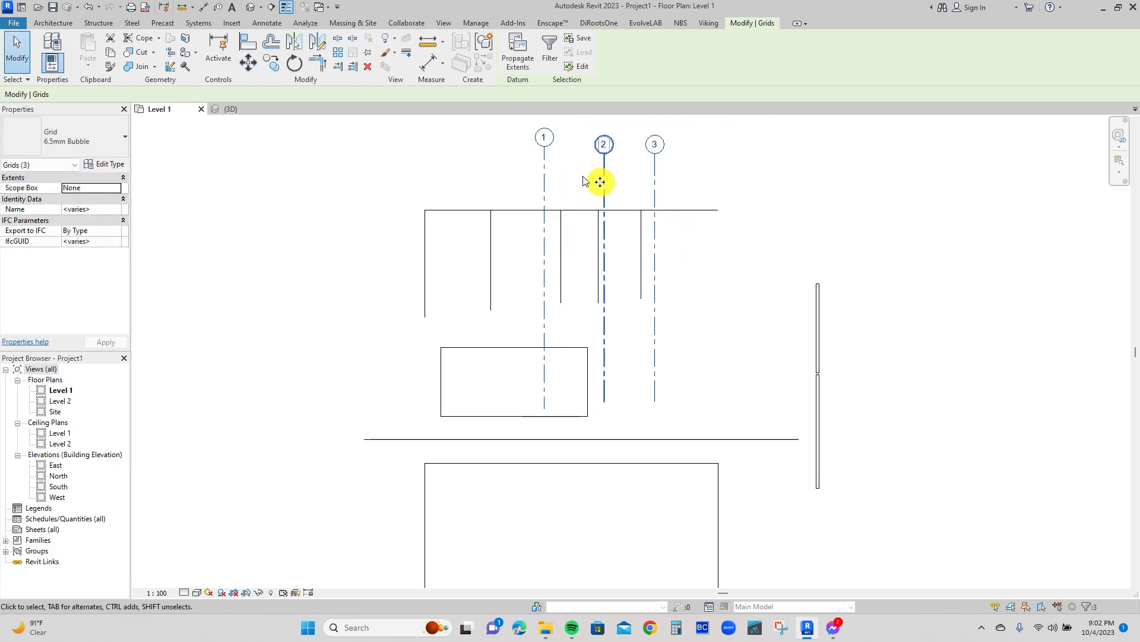
Pin the three grid lines and try to move them with Constrain and Disjoin off
{"action": "left_click", "coordinate": [366, 54]}
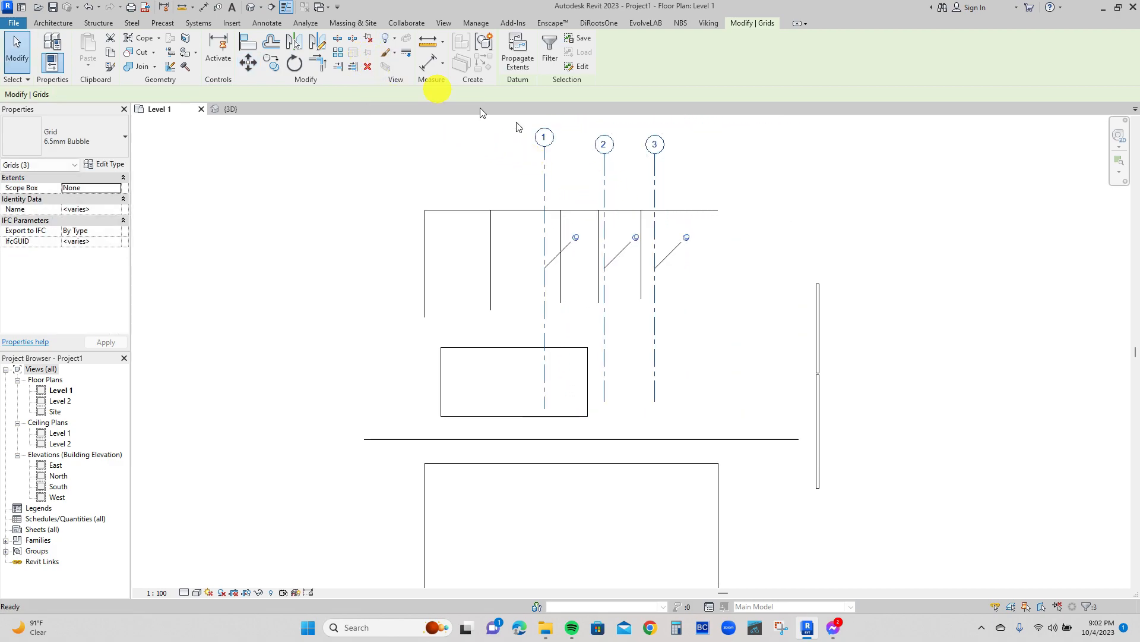
{"action": "left_click", "coordinate": [705, 189]}
{"action": "left_click_drag", "start_coordinate": [704, 190], "coordinate": [495, 164]}
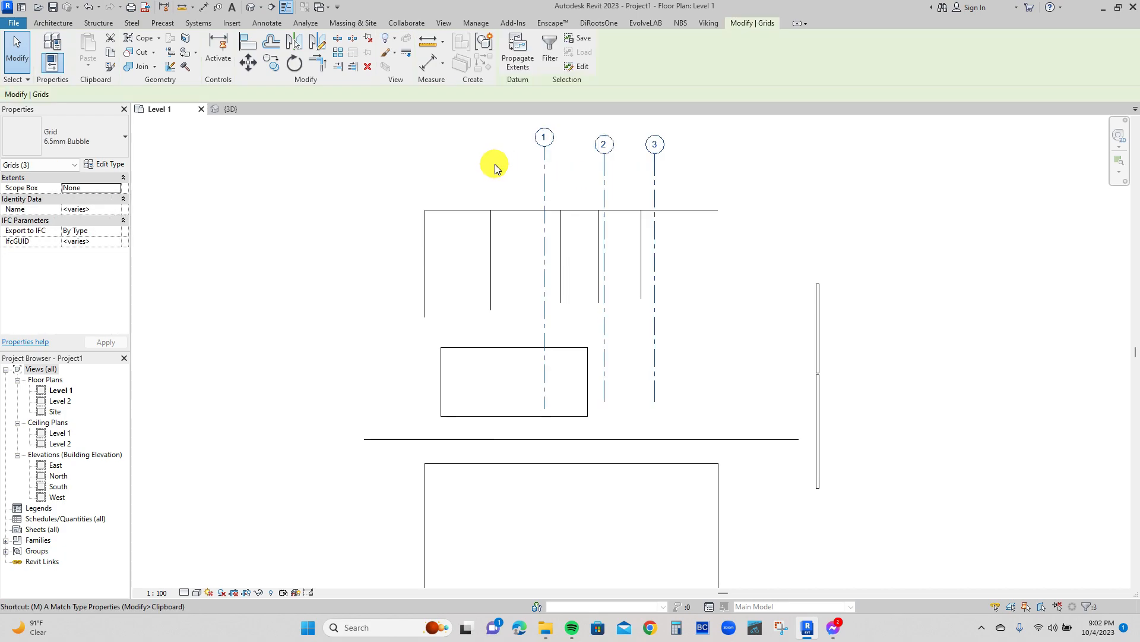
{"action": "key", "text": "v"}
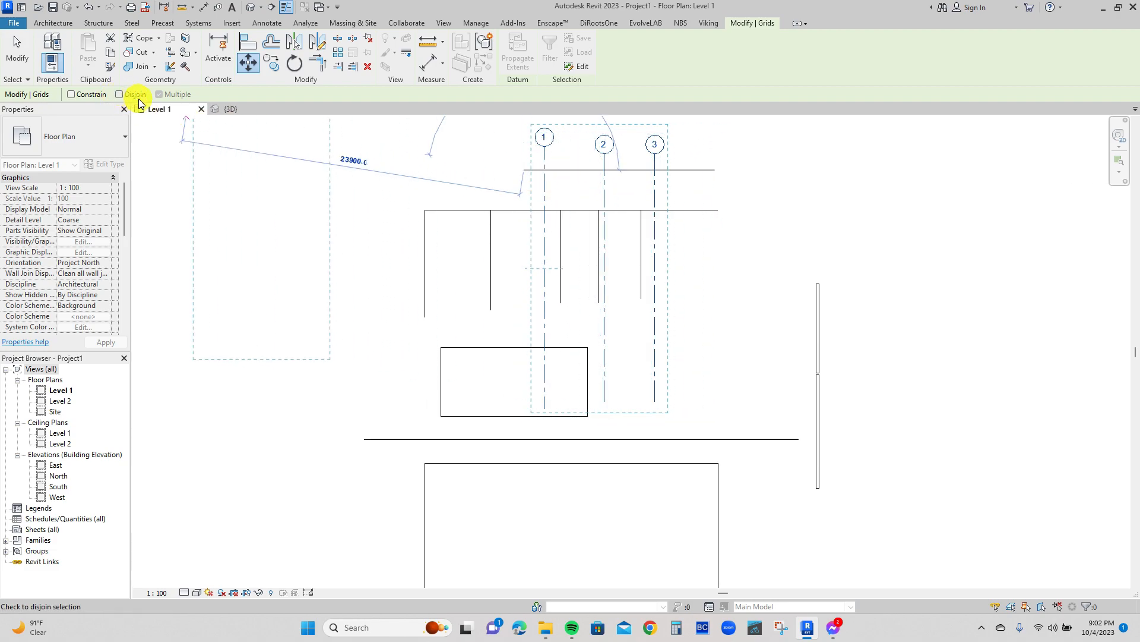
{"action": "left_click", "coordinate": [572, 166]}
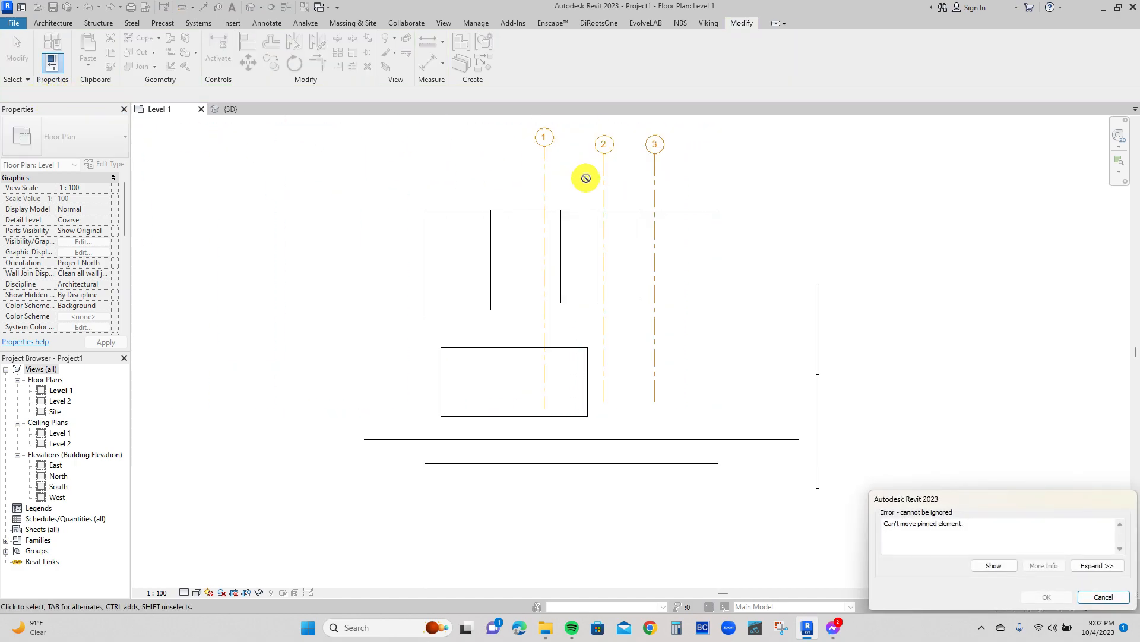
{"action": "key", "text": "Escape"}
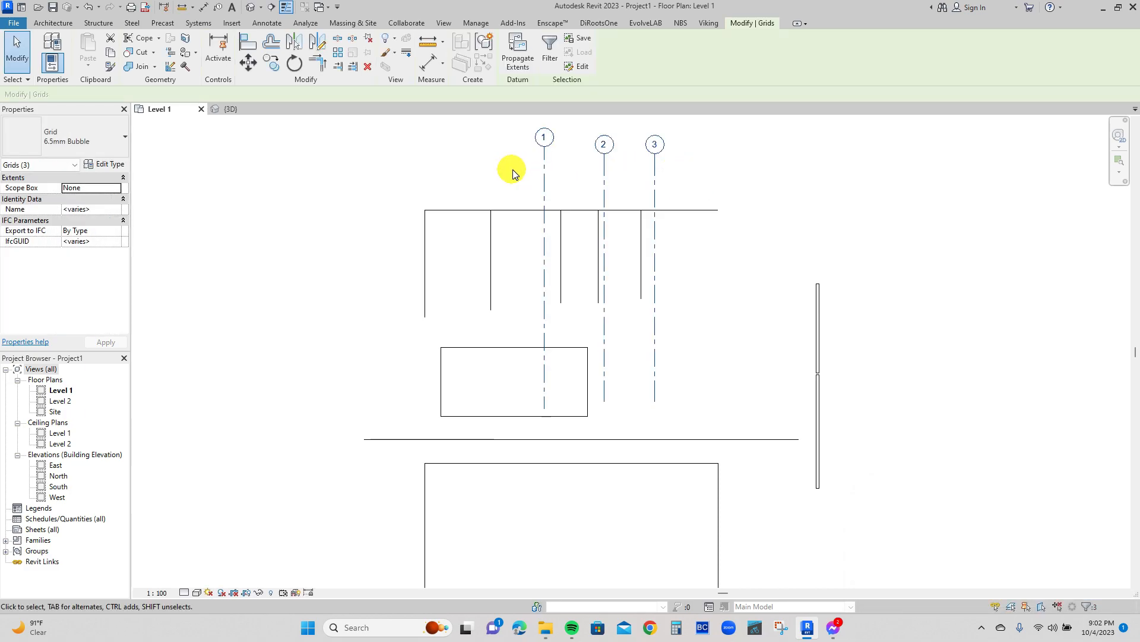
Try to move the three pinned grid lines horizontally with Constrain enabled
{"action": "key", "text": "m"}
{"action": "key", "text": "v"}
{"action": "left_click", "coordinate": [550, 184]}
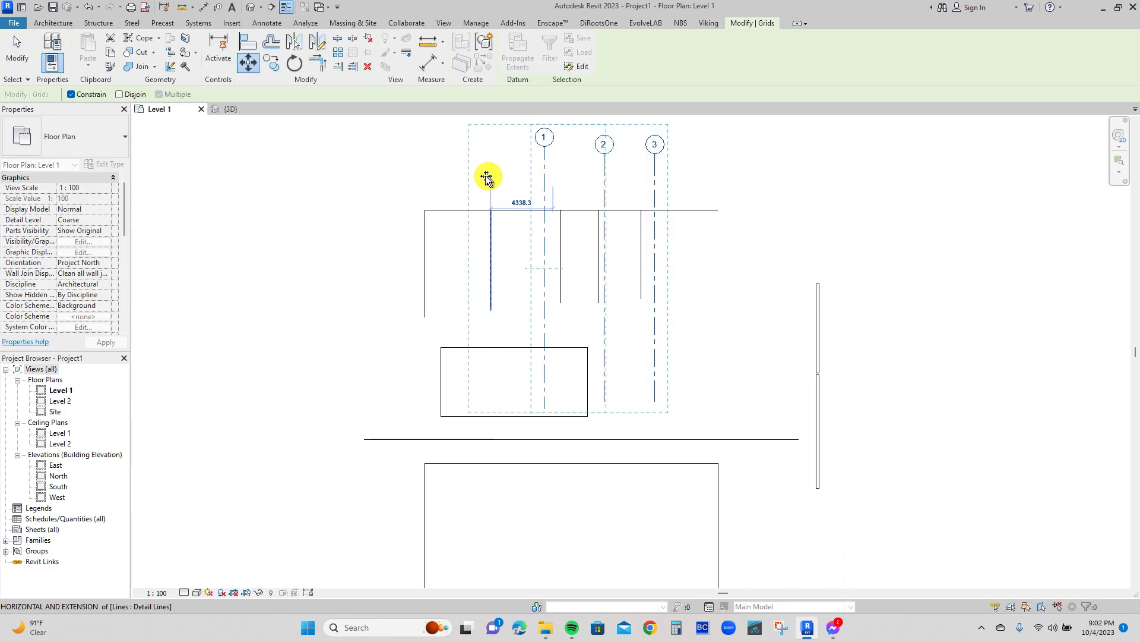
{"action": "left_click", "coordinate": [481, 175]}
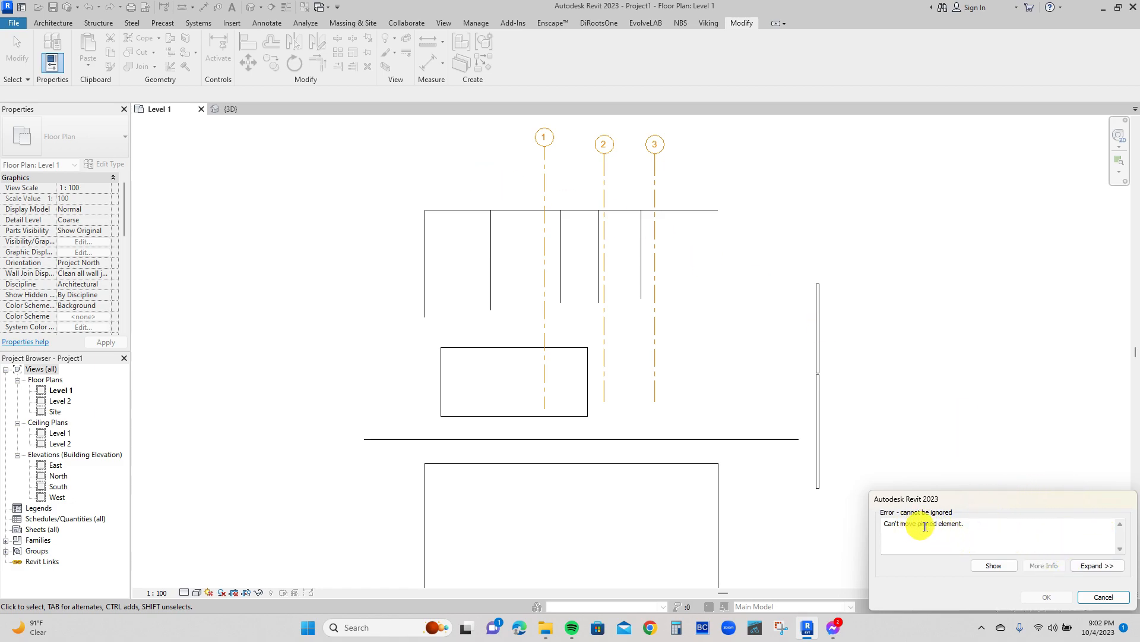
{"action": "key", "text": "Escape"}
Pin all the lines of the small rectangle and try to delete them
{"action": "left_click_drag", "start_coordinate": [414, 341], "coordinate": [622, 438]}
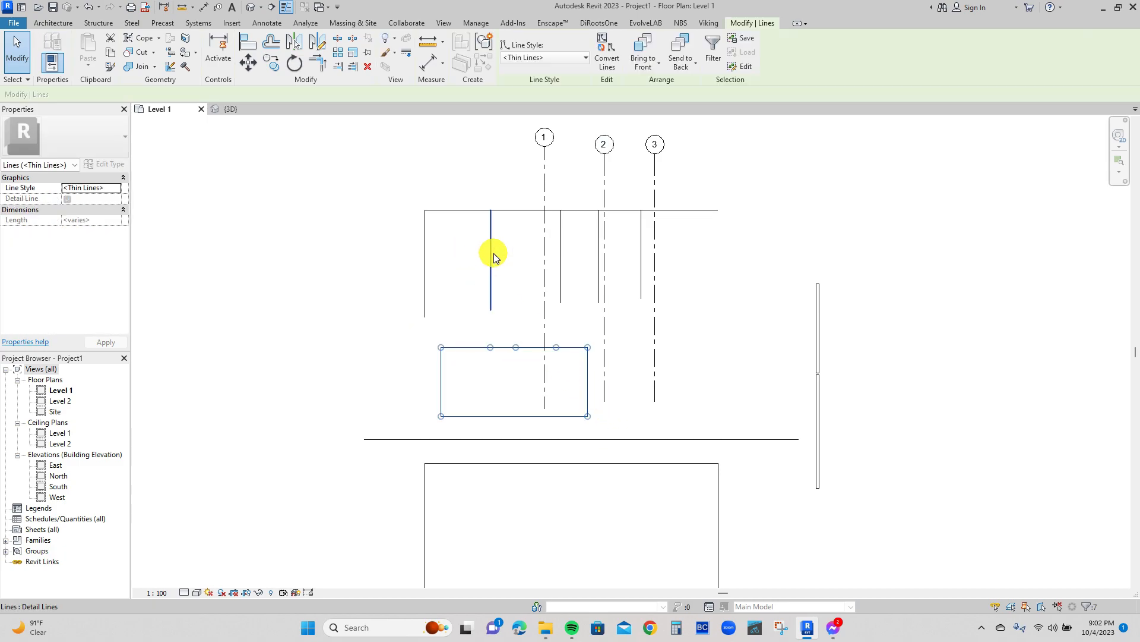
{"action": "left_click", "coordinate": [367, 53]}
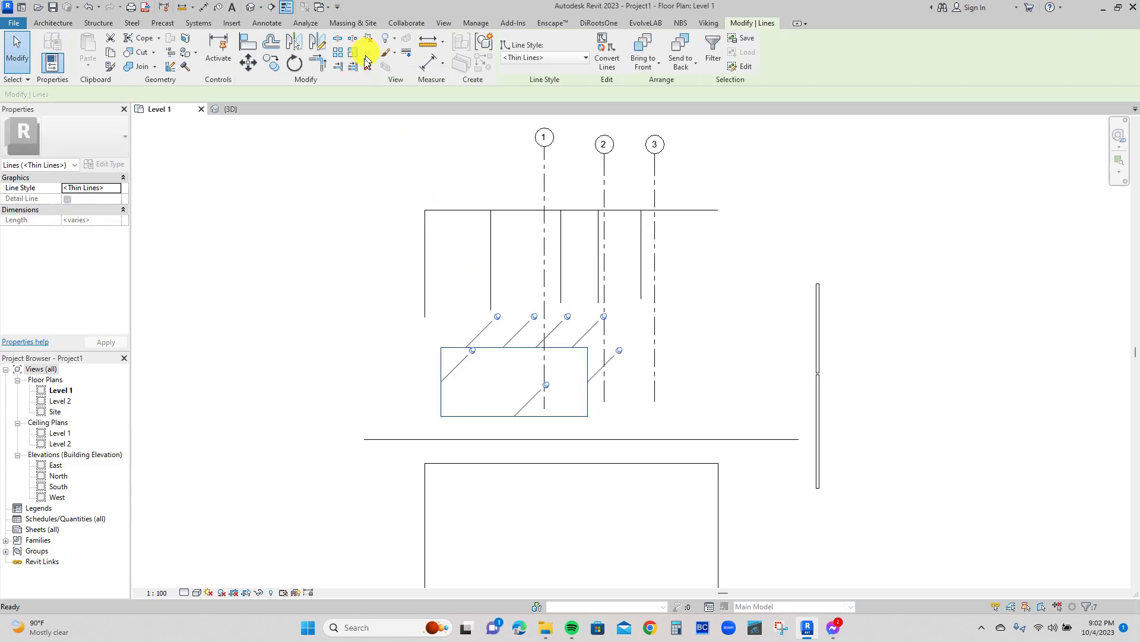
{"action": "key", "text": "Delete"}
Try to move the whole pinned rectangle horizontally with the Move tool
{"action": "left_click_drag", "start_coordinate": [395, 338], "coordinate": [627, 413]}
{"action": "key", "text": "v"}
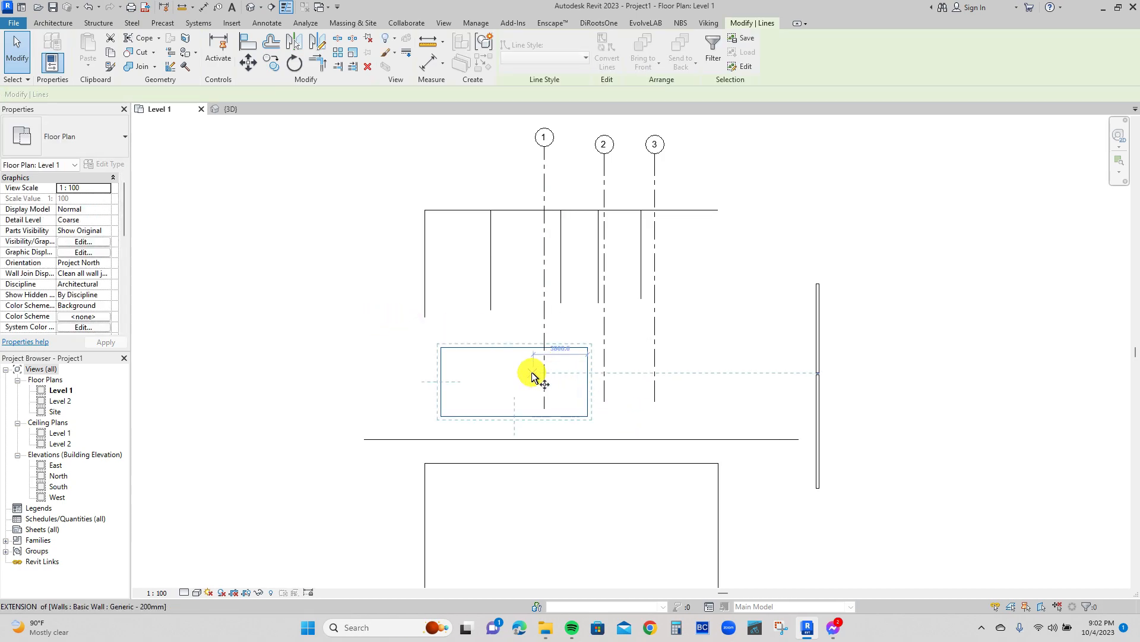
{"action": "left_click", "coordinate": [514, 374]}
{"action": "left_click", "coordinate": [429, 374]}
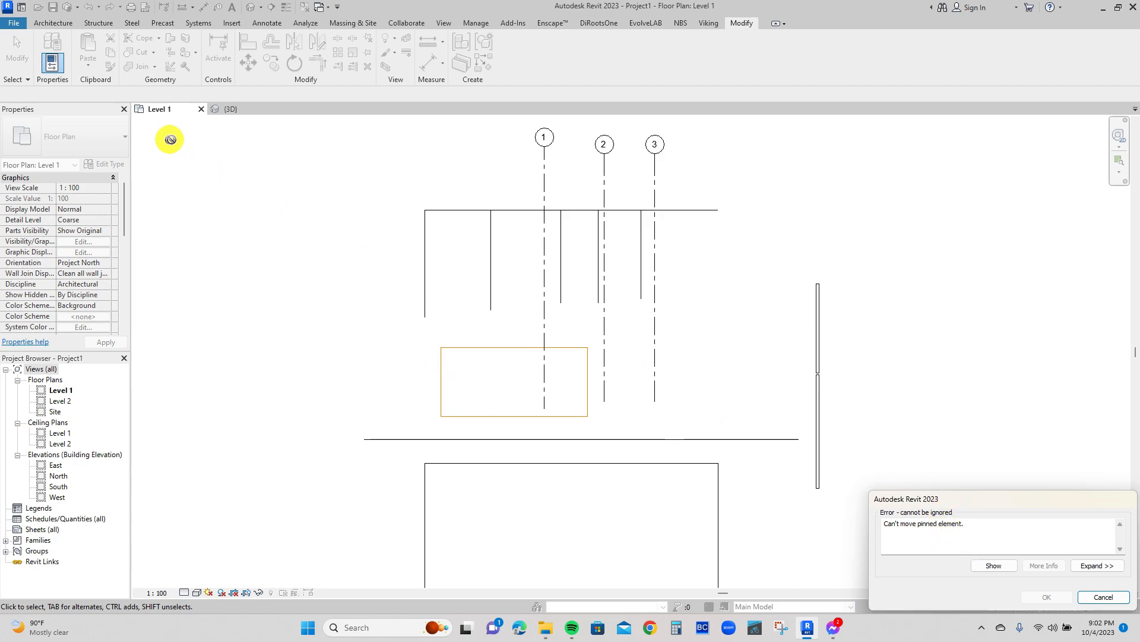
{"action": "key", "text": "Escape"}
{"action": "key", "text": "Escape"}
{"action": "left_click", "coordinate": [359, 280]}
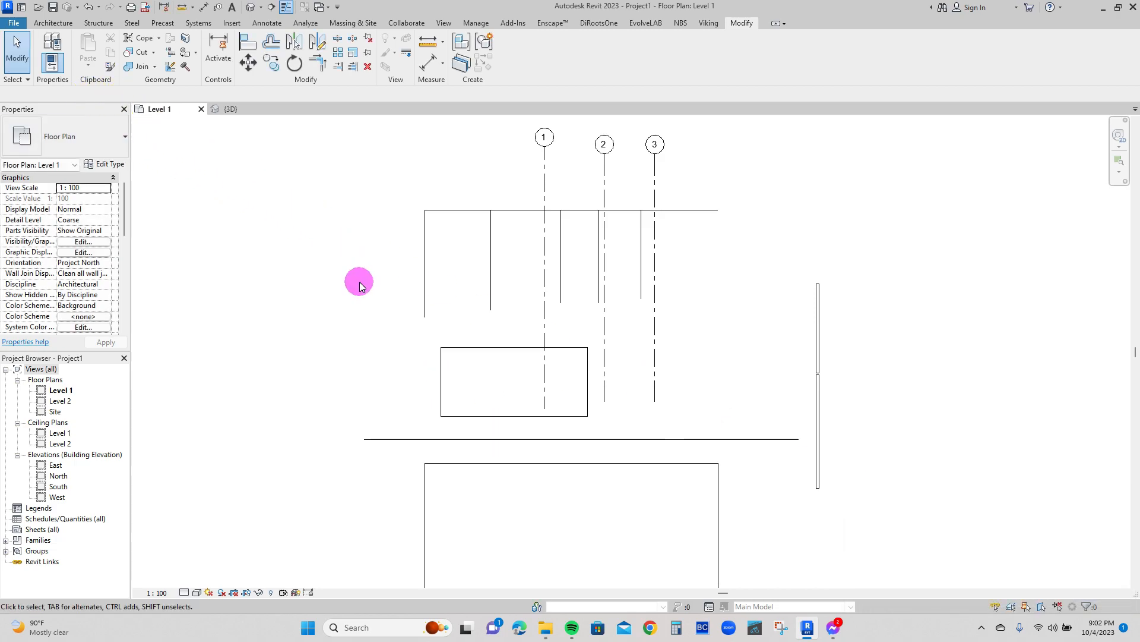
{"action": "left_click_drag", "start_coordinate": [394, 343], "coordinate": [644, 423]}
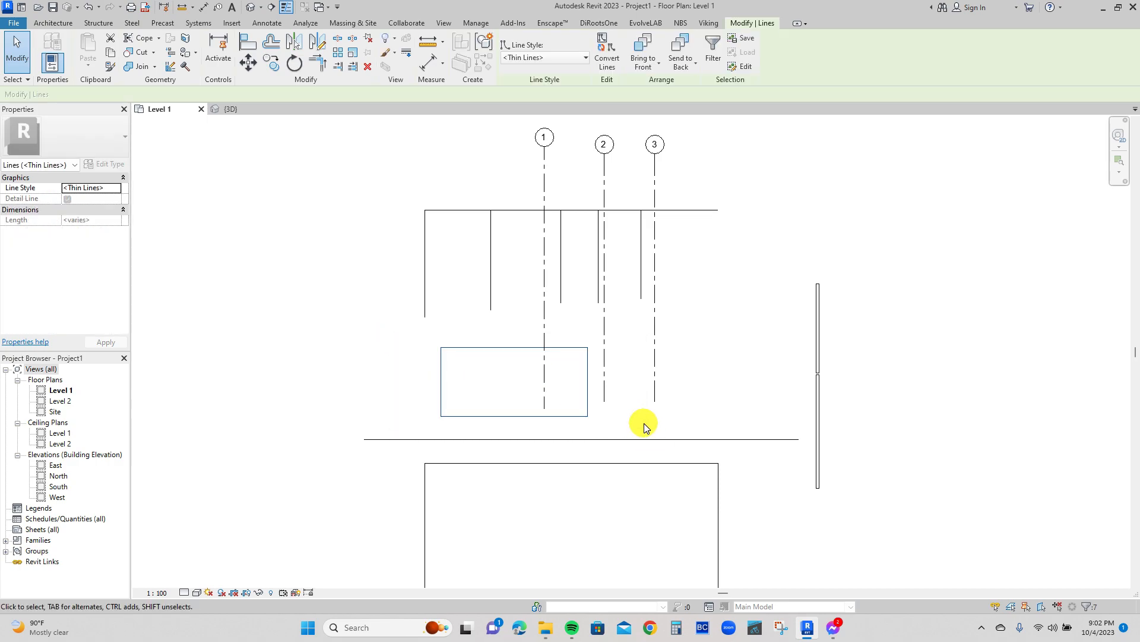
{"action": "key", "text": "m"}
{"action": "key", "text": "v"}
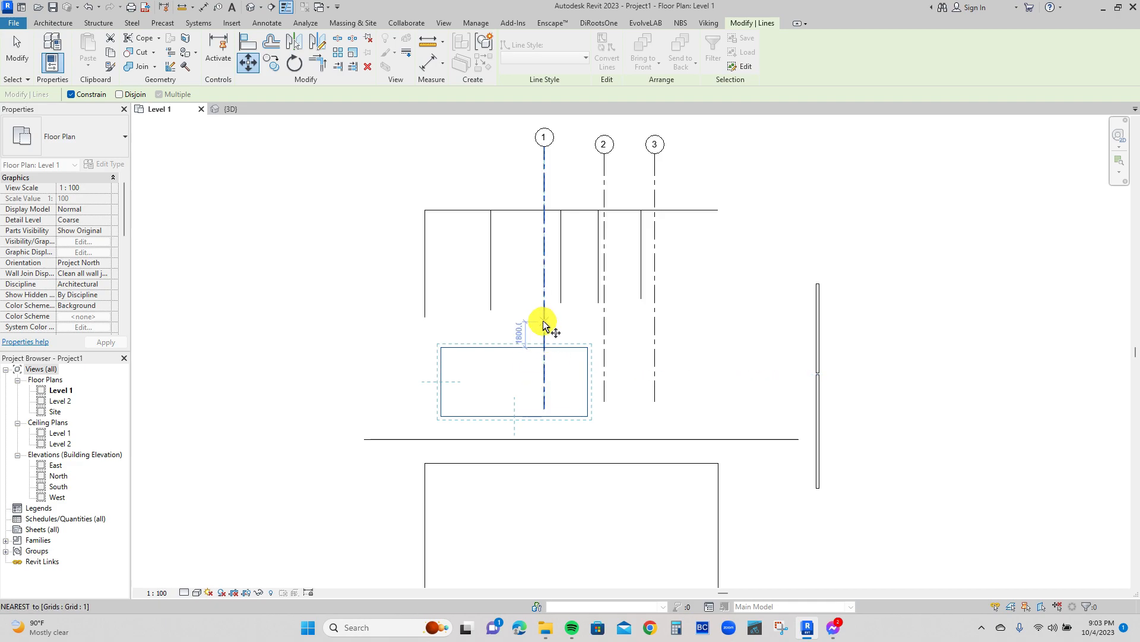
{"action": "key", "text": "Escape"}
{"action": "key", "text": "Escape"}
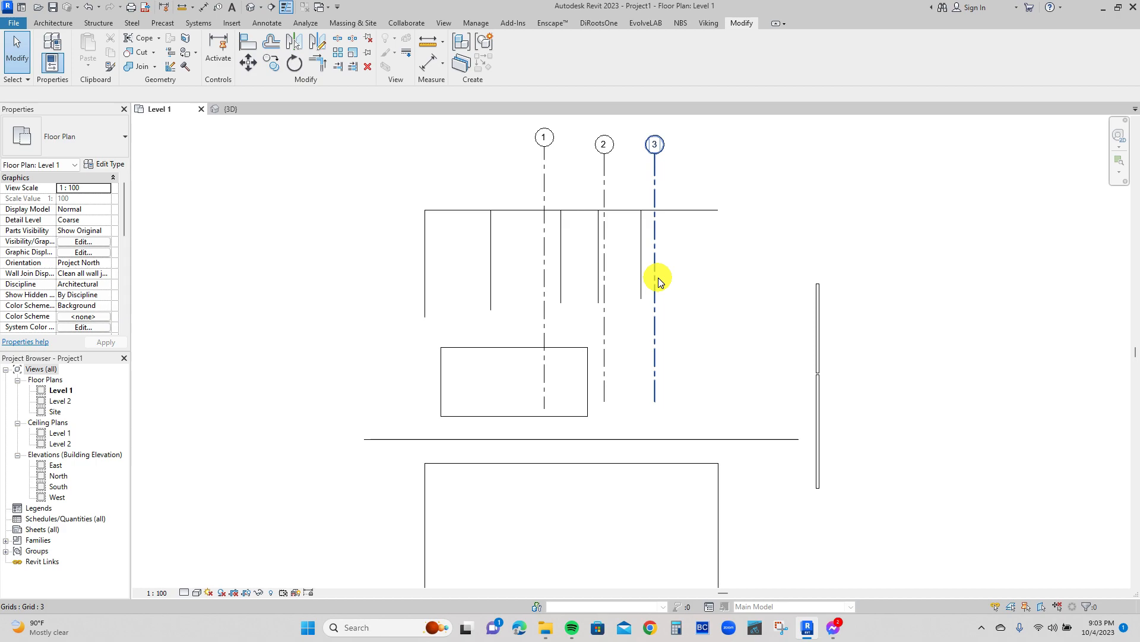
Start the Linework tool and examine the line styles it offers without changing any line
{"action": "key", "text": "l"}
{"action": "key", "text": "w"}
{"action": "scroll", "coordinate": [547, 231], "scroll_direction": "up", "scroll_amount": 4}
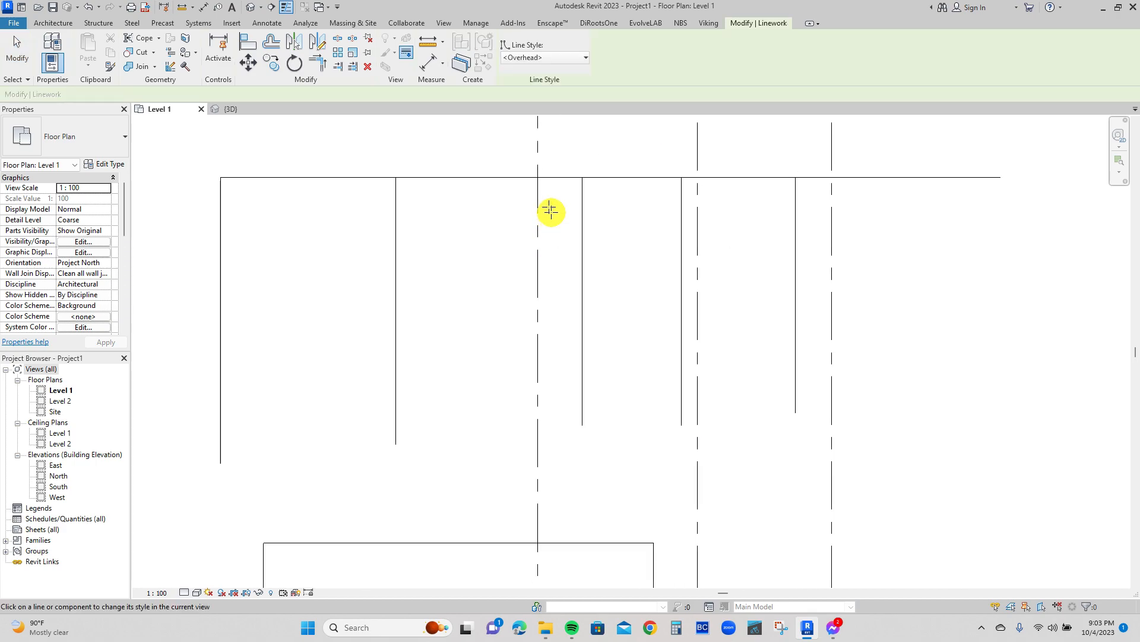
{"action": "key", "text": "Escape"}
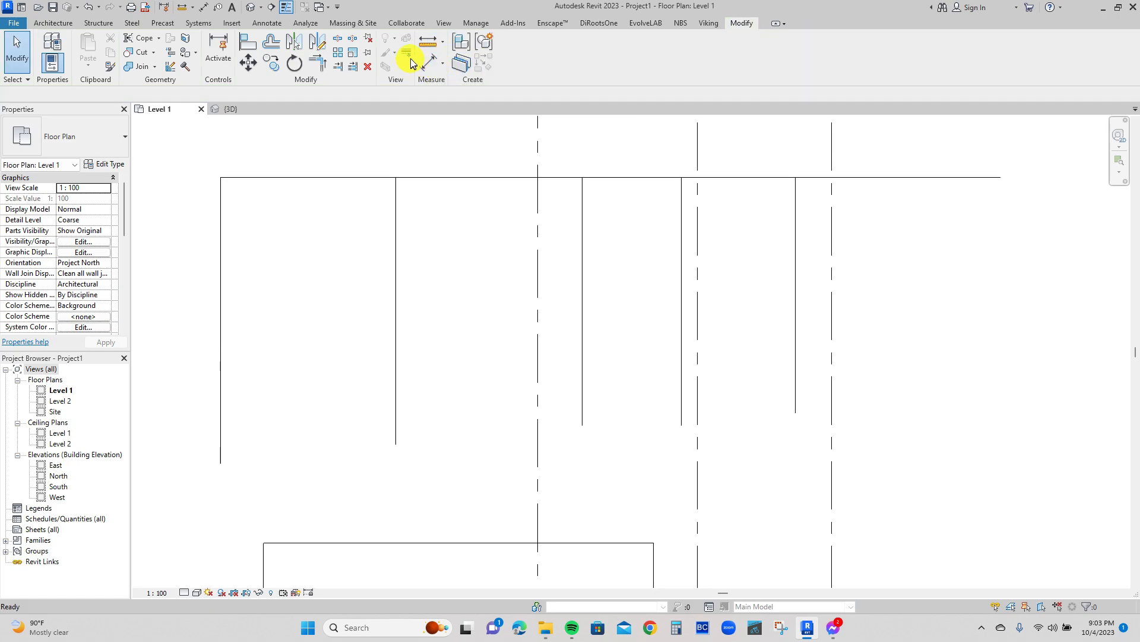
{"action": "left_click", "coordinate": [408, 57]}
{"action": "left_click", "coordinate": [541, 59]}
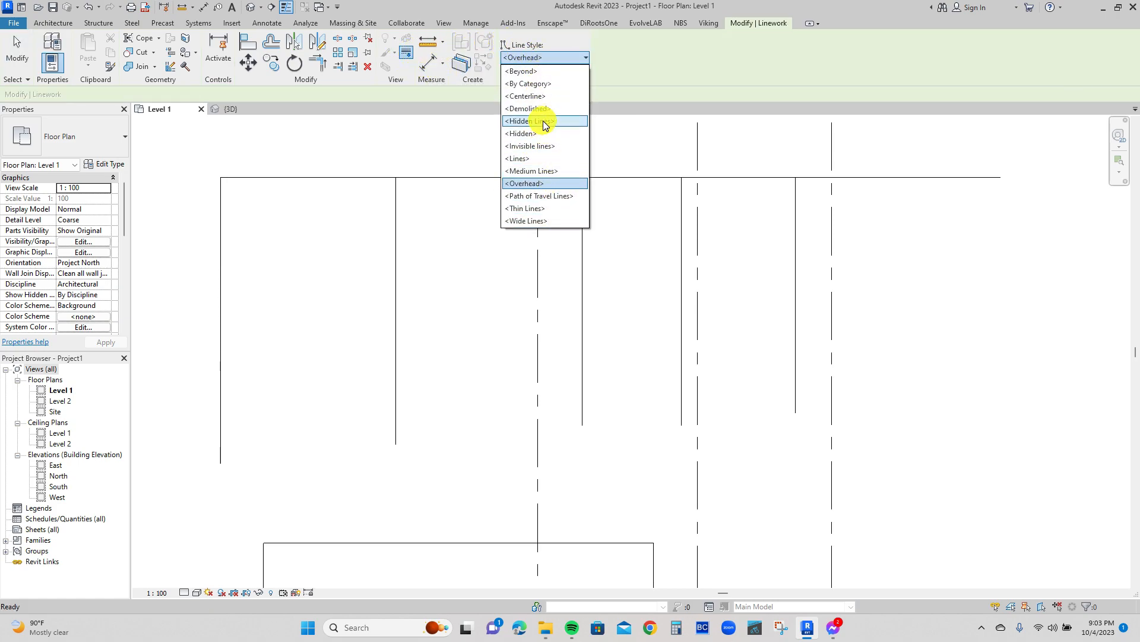
{"action": "key", "text": "Escape"}
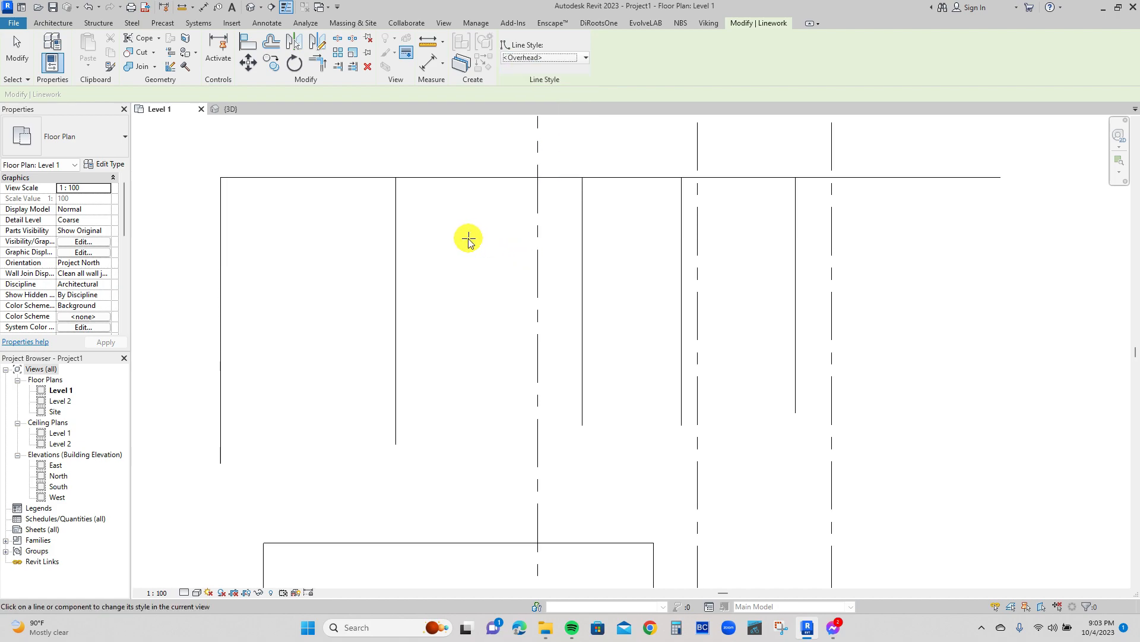
{"action": "key", "text": "Escape"}
{"action": "scroll", "coordinate": [469, 284], "scroll_direction": "down", "scroll_amount": 5}
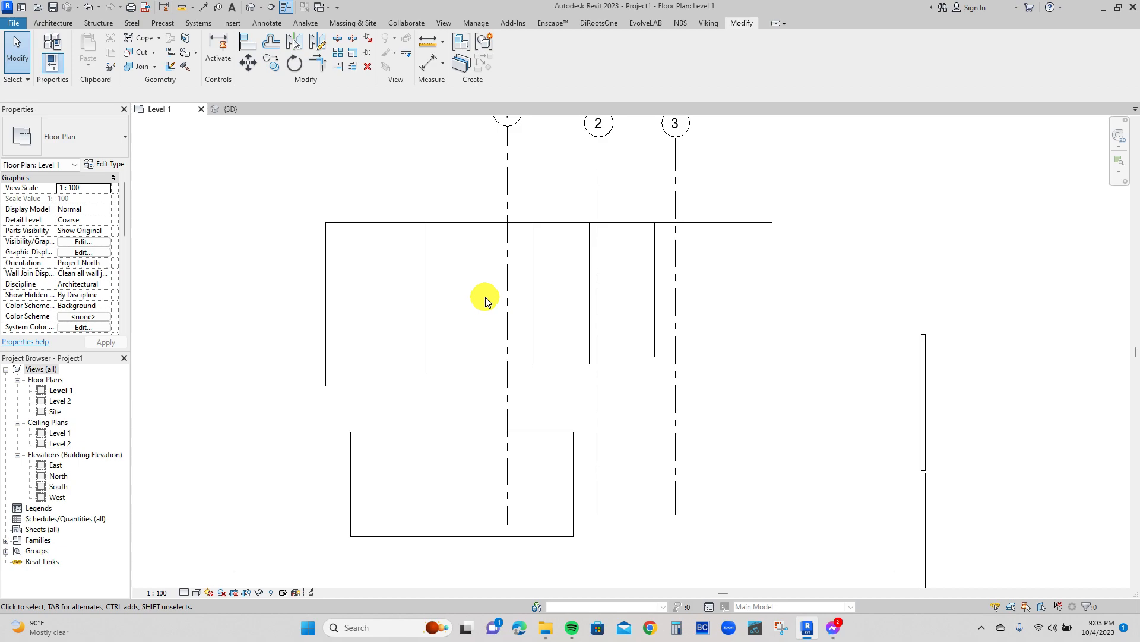
{"action": "scroll", "coordinate": [485, 301], "scroll_direction": "down", "scroll_amount": 2}
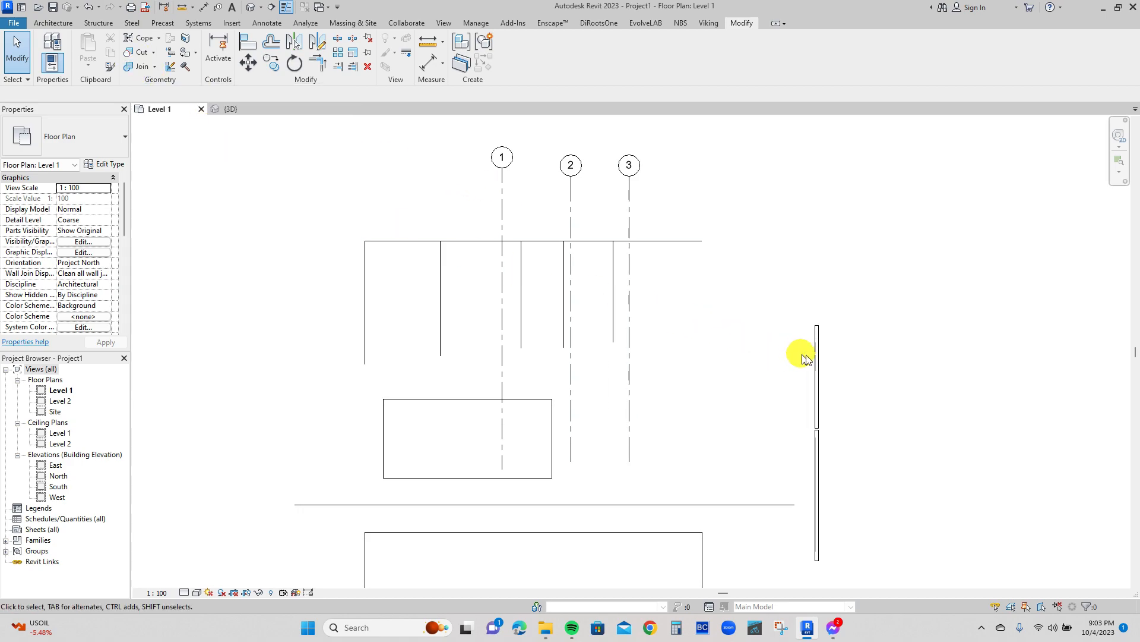
Draw a horizontal Generic - 200mm wall about 2840 mm long leftward from the upper vertical wall segment near the gap
{"action": "scroll", "coordinate": [808, 361], "scroll_direction": "up", "scroll_amount": 2}
{"action": "scroll", "coordinate": [822, 440], "scroll_direction": "up", "scroll_amount": 4}
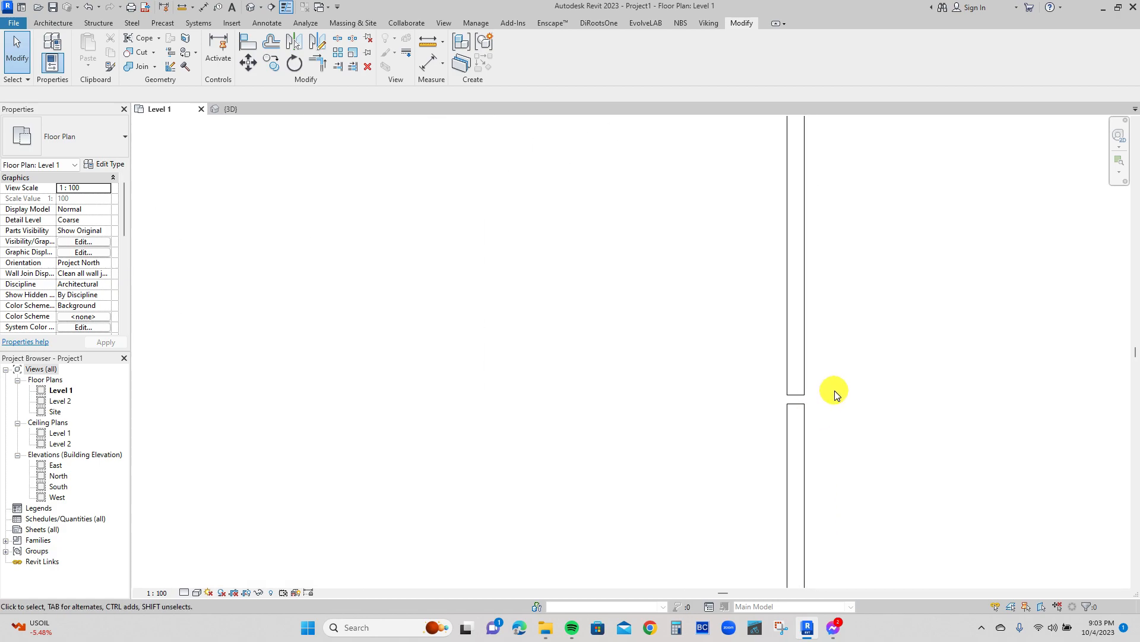
{"action": "left_click", "coordinate": [788, 287]}
{"action": "key", "text": "s"}
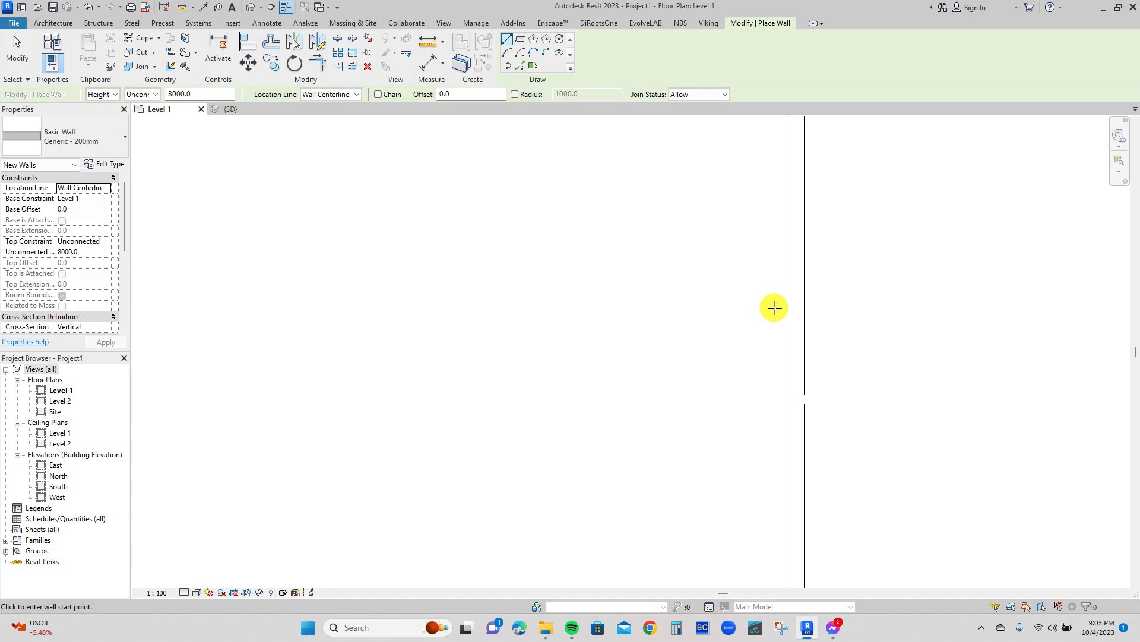
{"action": "left_click", "coordinate": [783, 307]}
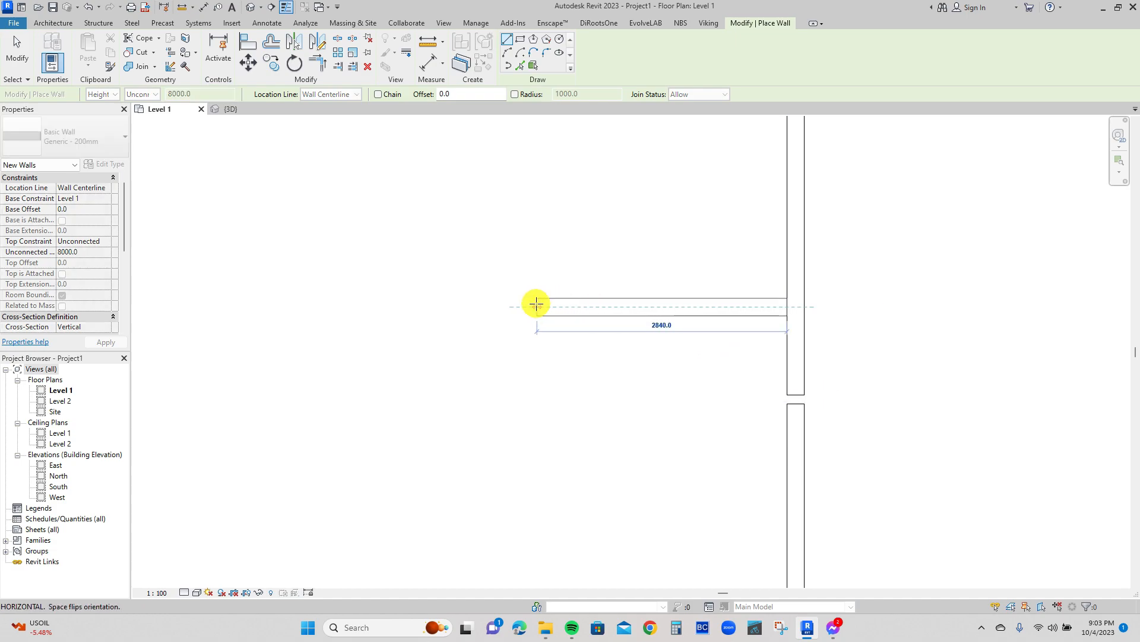
{"action": "left_click", "coordinate": [536, 306]}
{"action": "key", "text": "Escape"}
{"action": "key", "text": "Escape"}
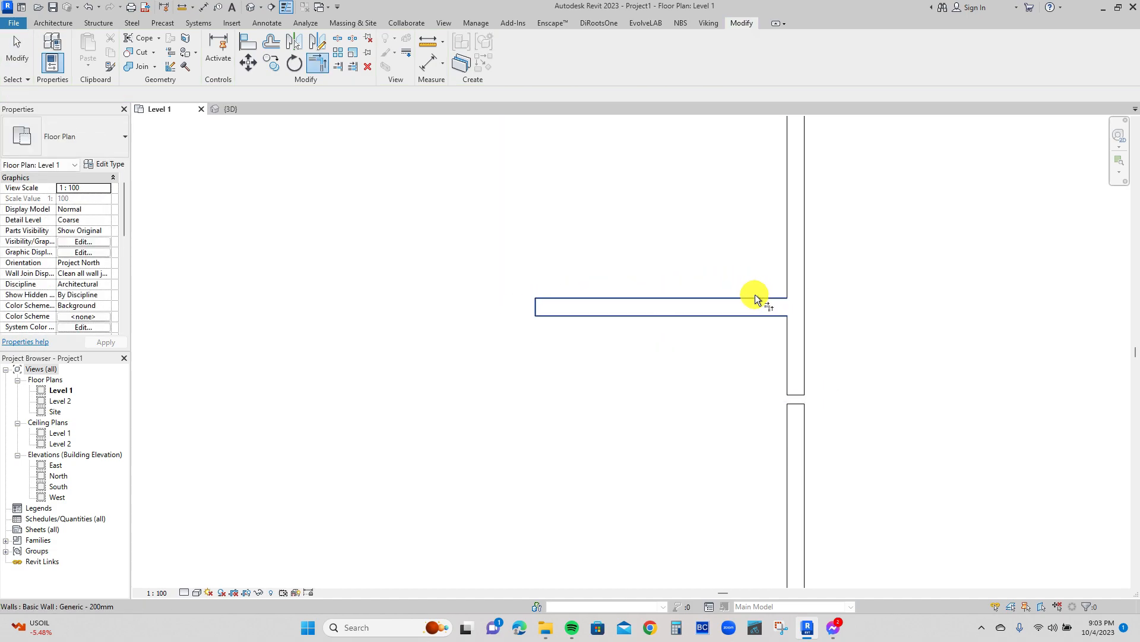
Trim the horizontal wall and upper vertical wall to a corner, and pull the lower wall's upper end down about 270 mm
{"action": "left_click", "coordinate": [799, 356]}
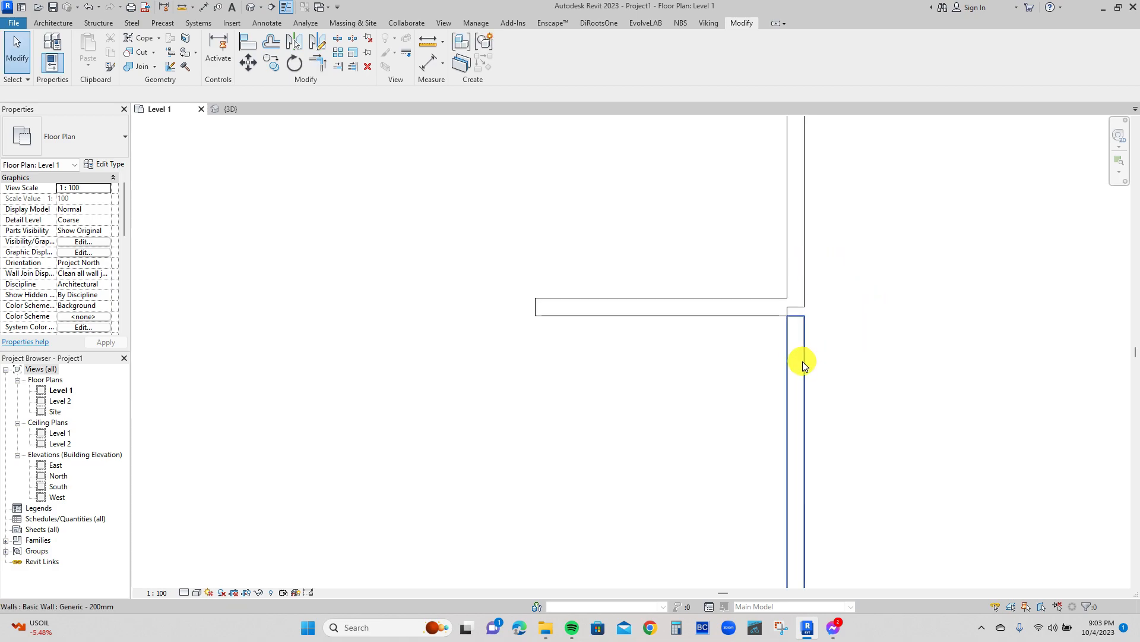
{"action": "scroll", "coordinate": [772, 314], "scroll_direction": "up", "scroll_amount": 5}
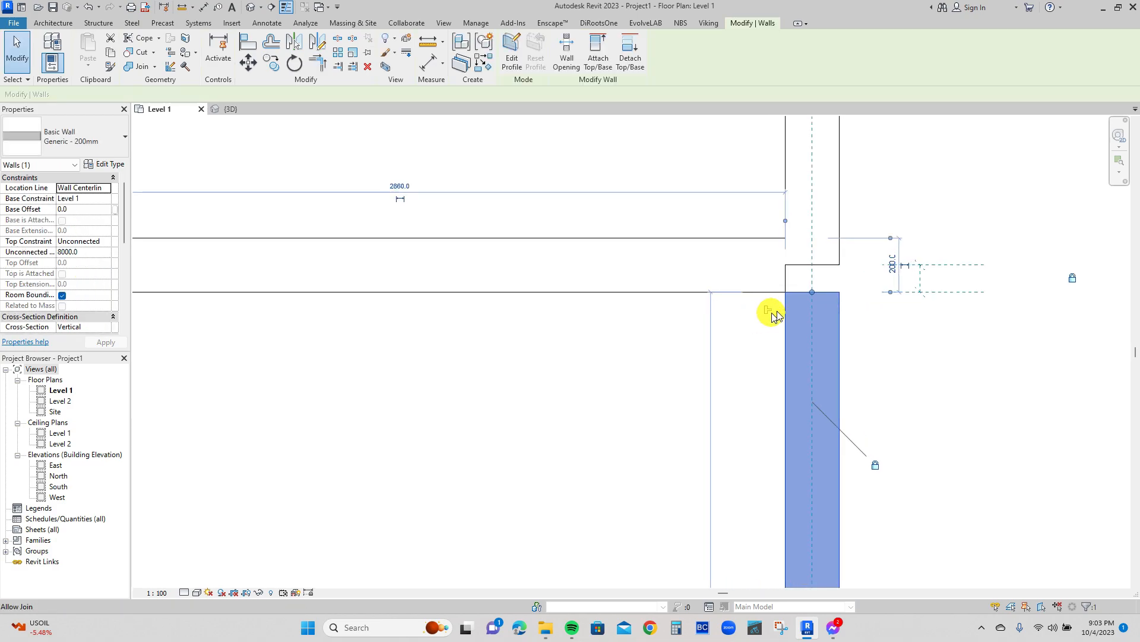
{"action": "right_click", "coordinate": [813, 293]}
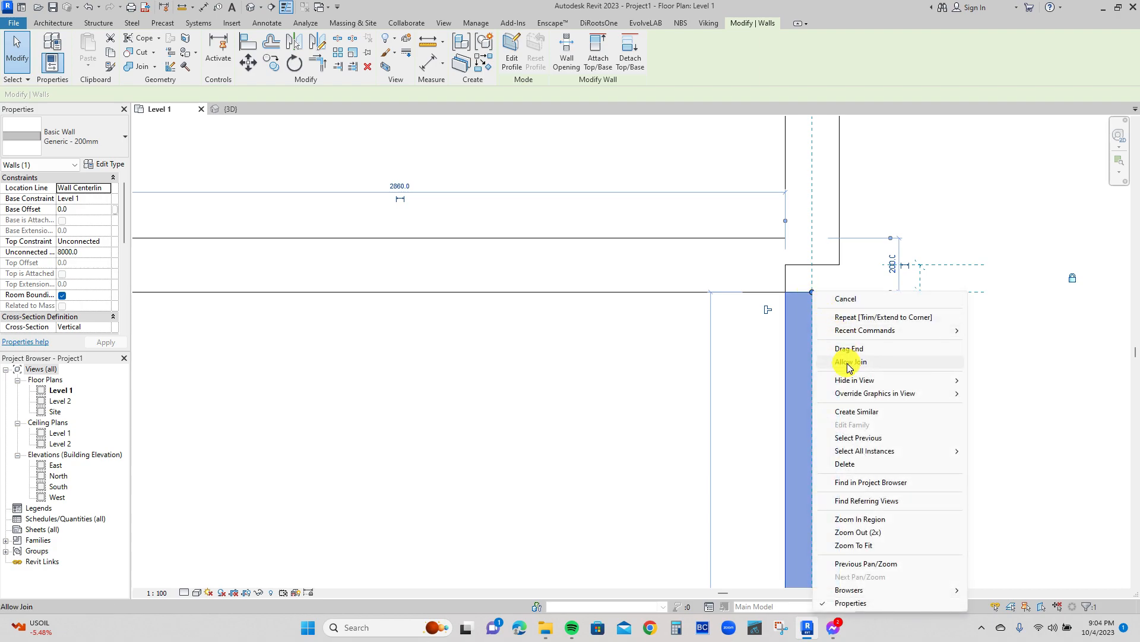
{"action": "left_click", "coordinate": [806, 290]}
{"action": "left_click_drag", "start_coordinate": [813, 292], "coordinate": [809, 364]}
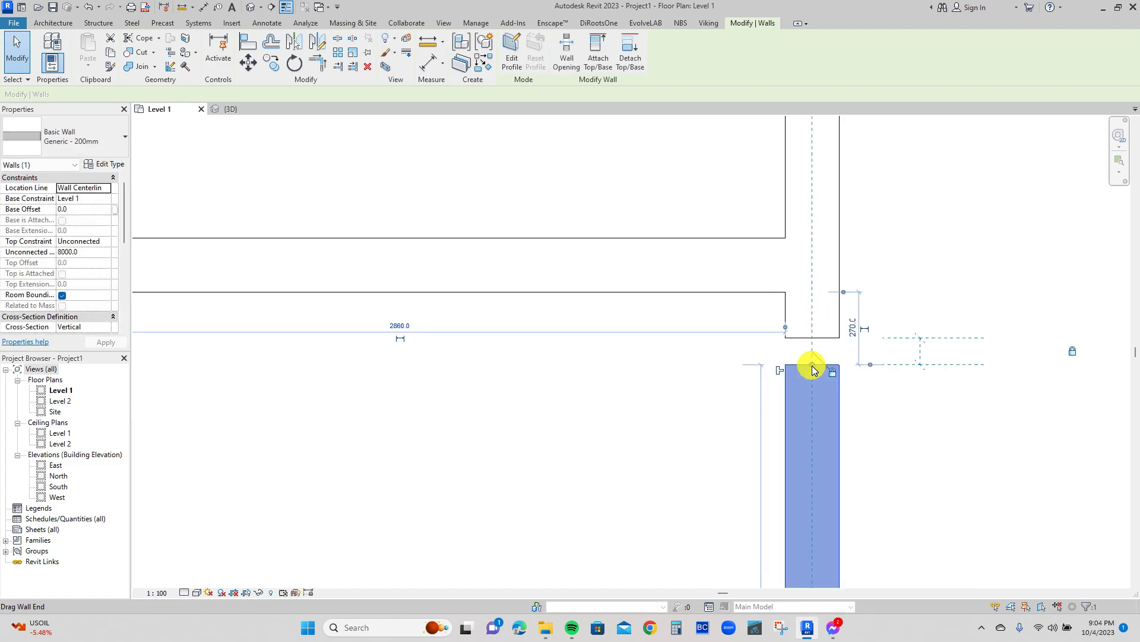
{"action": "key", "text": "Escape"}
Delete the lower vertical wall segment beneath the gap
{"action": "scroll", "coordinate": [811, 336], "scroll_direction": "down", "scroll_amount": 3}
{"action": "left_click", "coordinate": [802, 356]}
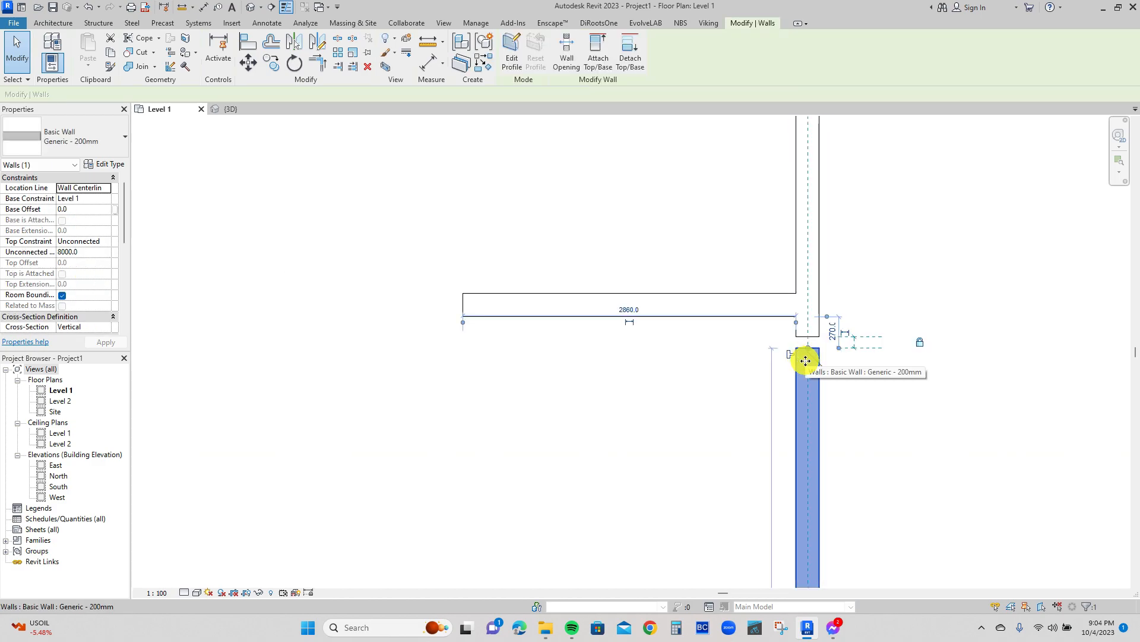
{"action": "key", "text": "Delete"}
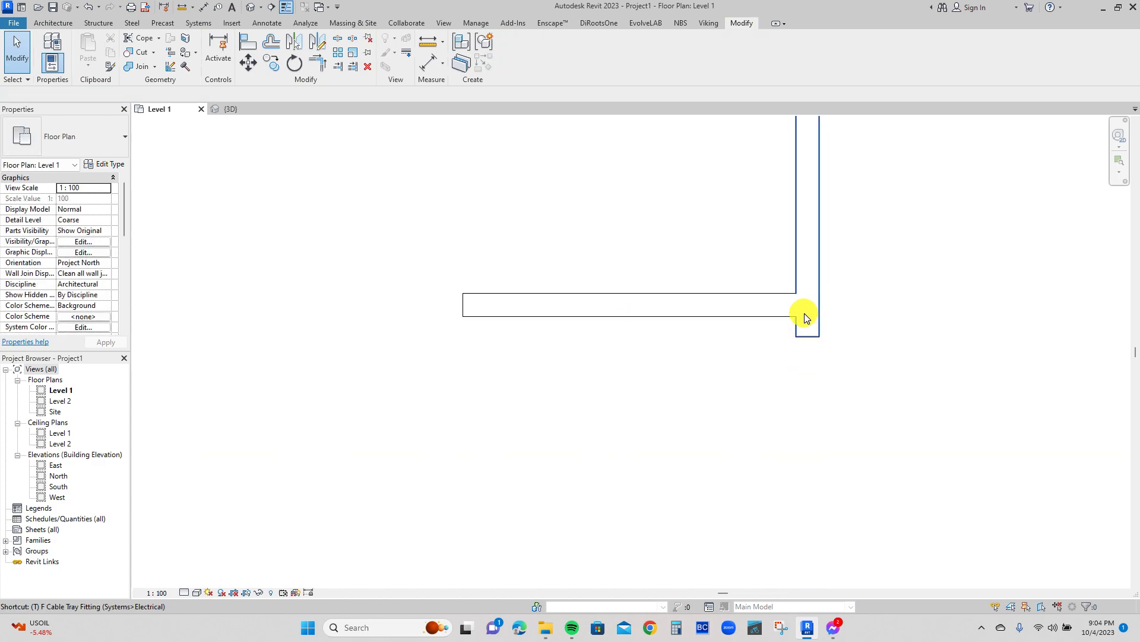
Trim the remaining vertical wall and the horizontal wall to a corner with Trim/Extend to Corner
{"action": "key", "text": "t"}
{"action": "key", "text": "r"}
{"action": "left_click", "coordinate": [757, 303]}
{"action": "left_click", "coordinate": [806, 256]}
{"action": "key", "text": "Escape"}
Stretch the vertical wall's lower end down about 90 mm toward the horizontal wall's outer face and allow joins at that end
{"action": "scroll", "coordinate": [817, 302], "scroll_direction": "up", "scroll_amount": 2}
{"action": "left_click", "coordinate": [807, 308]}
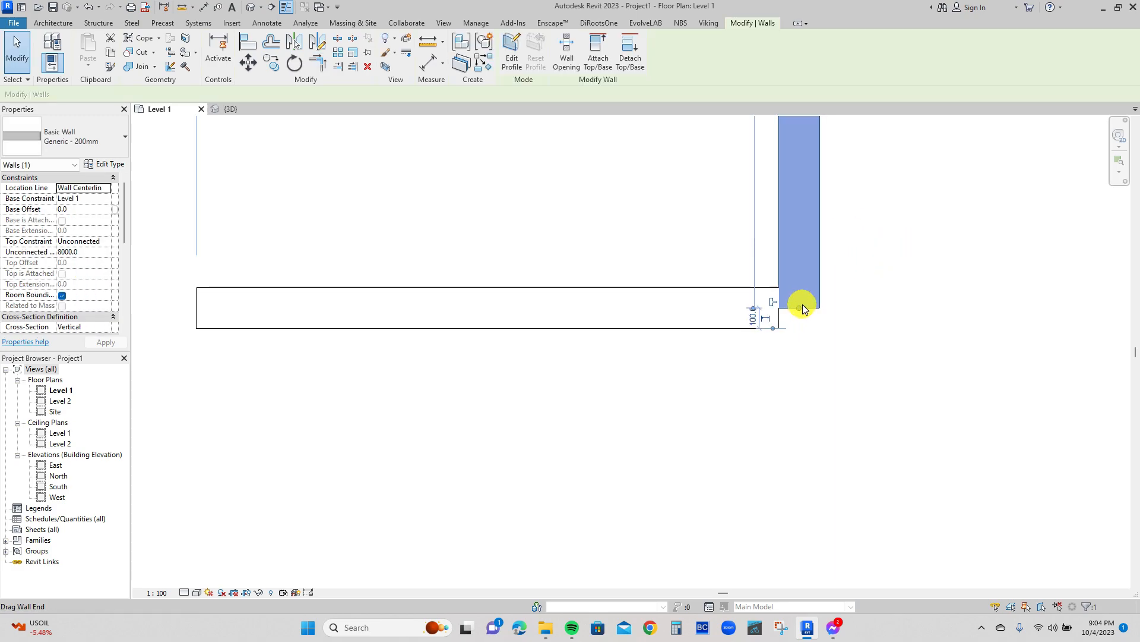
{"action": "left_click_drag", "start_coordinate": [797, 308], "coordinate": [797, 326]}
{"action": "scroll", "coordinate": [798, 326], "scroll_direction": "up", "scroll_amount": 1}
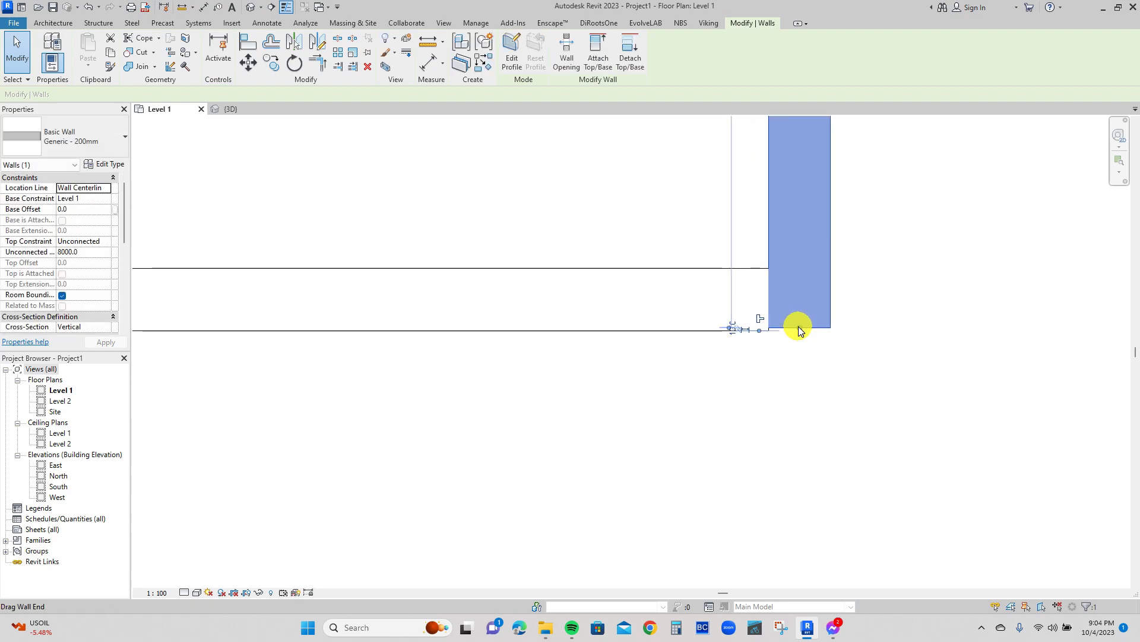
{"action": "right_click", "coordinate": [799, 326]}
{"action": "left_click", "coordinate": [861, 77]}
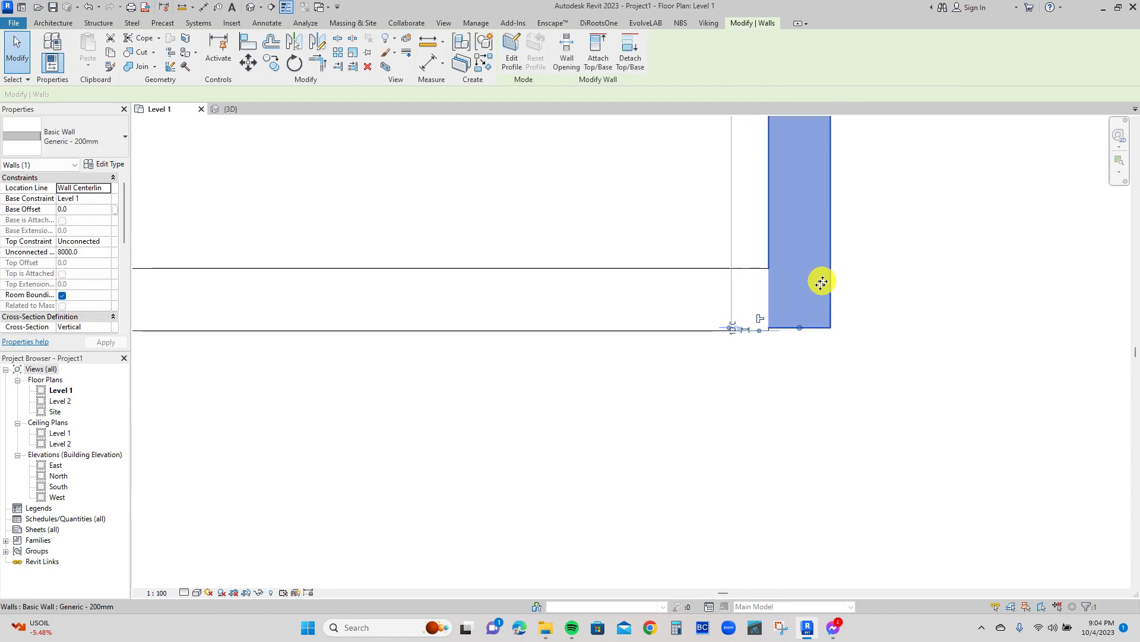
Apply Trim/Extend to Corner again to the vertical and horizontal walls so they form a joined corner
{"action": "key", "text": "t"}
{"action": "key", "text": "r"}
{"action": "left_click", "coordinate": [796, 230]}
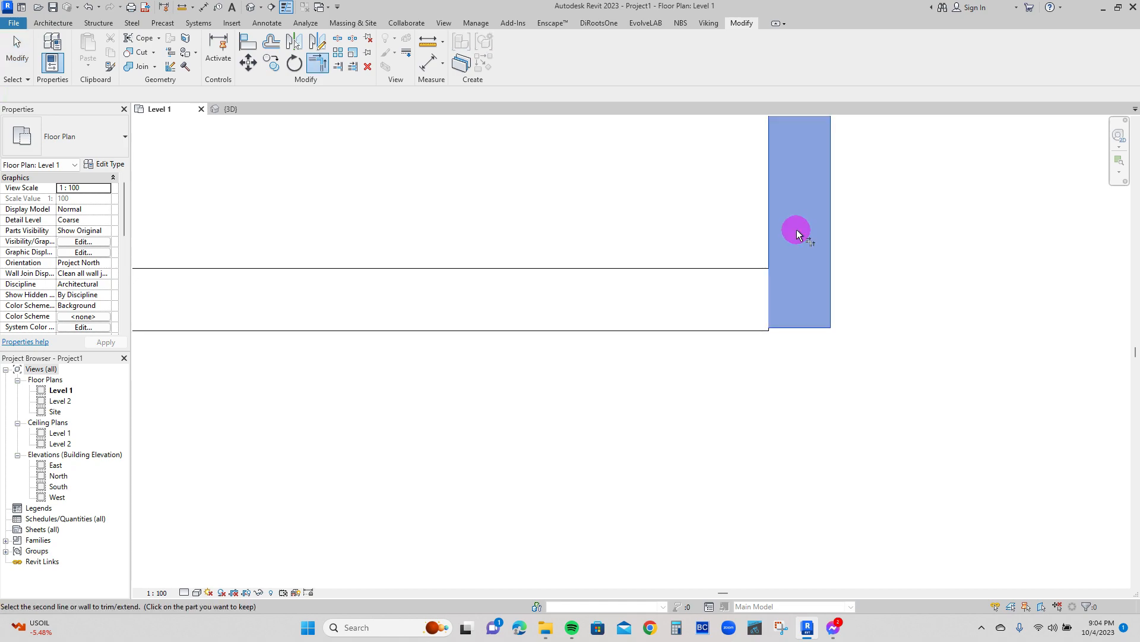
{"action": "left_click", "coordinate": [701, 283]}
{"action": "scroll", "coordinate": [738, 383], "scroll_direction": "down", "scroll_amount": 3}
{"action": "key", "text": "Escape"}
{"action": "scroll", "coordinate": [736, 347], "scroll_direction": "down", "scroll_amount": 3}
{"action": "scroll", "coordinate": [632, 343], "scroll_direction": "up", "scroll_amount": 2}
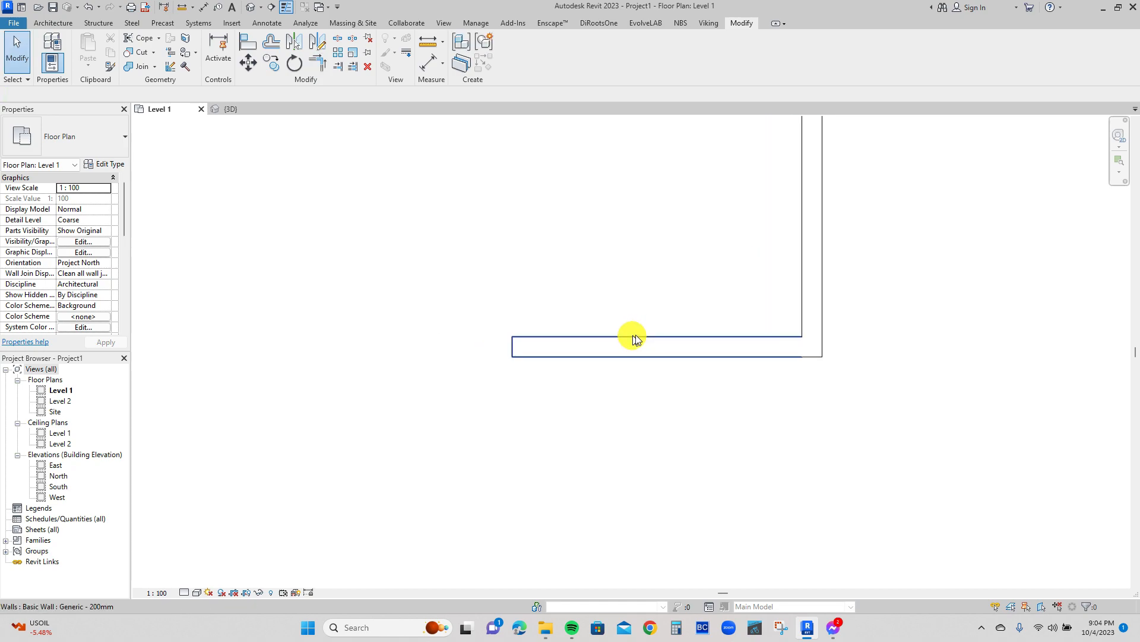
Draw a similar horizontal wall about 2980 mm long above the existing one, starting just short of the vertical wall's inner face
{"action": "left_click", "coordinate": [805, 284]}
{"action": "key", "text": "c"}
{"action": "key", "text": "s"}
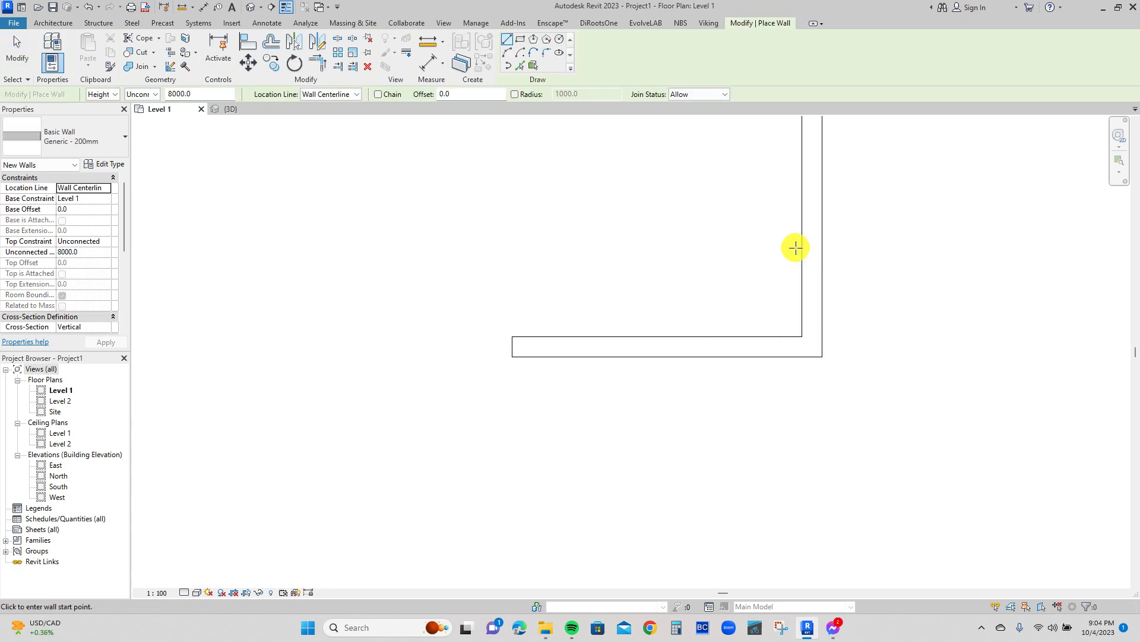
{"action": "left_click", "coordinate": [797, 248]}
{"action": "left_click", "coordinate": [497, 247]}
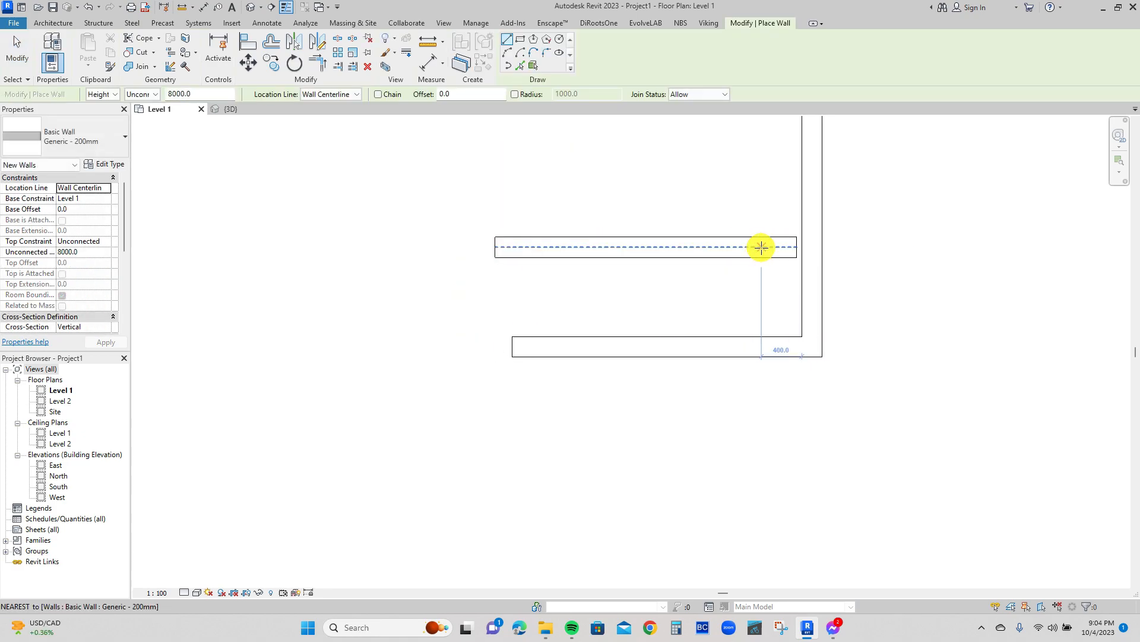
{"action": "key", "text": "Escape"}
Try to join the new horizontal wall to the vertical wall with Join Geometry
{"action": "left_click", "coordinate": [756, 240]}
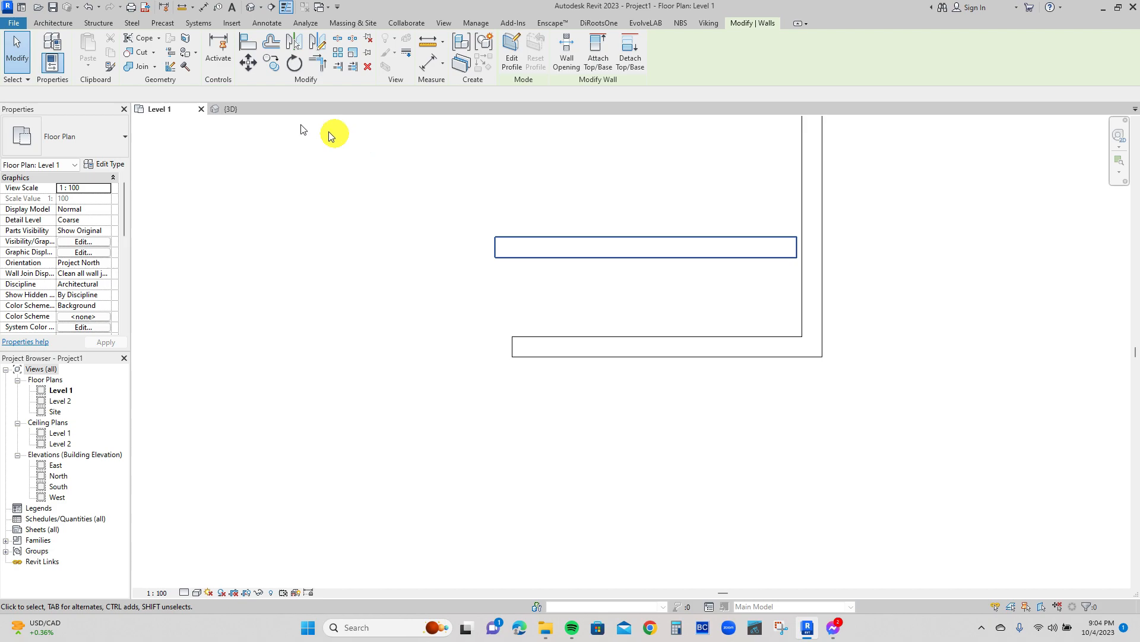
{"action": "left_click", "coordinate": [143, 67]}
{"action": "left_click", "coordinate": [772, 245]}
{"action": "left_click", "coordinate": [820, 235]}
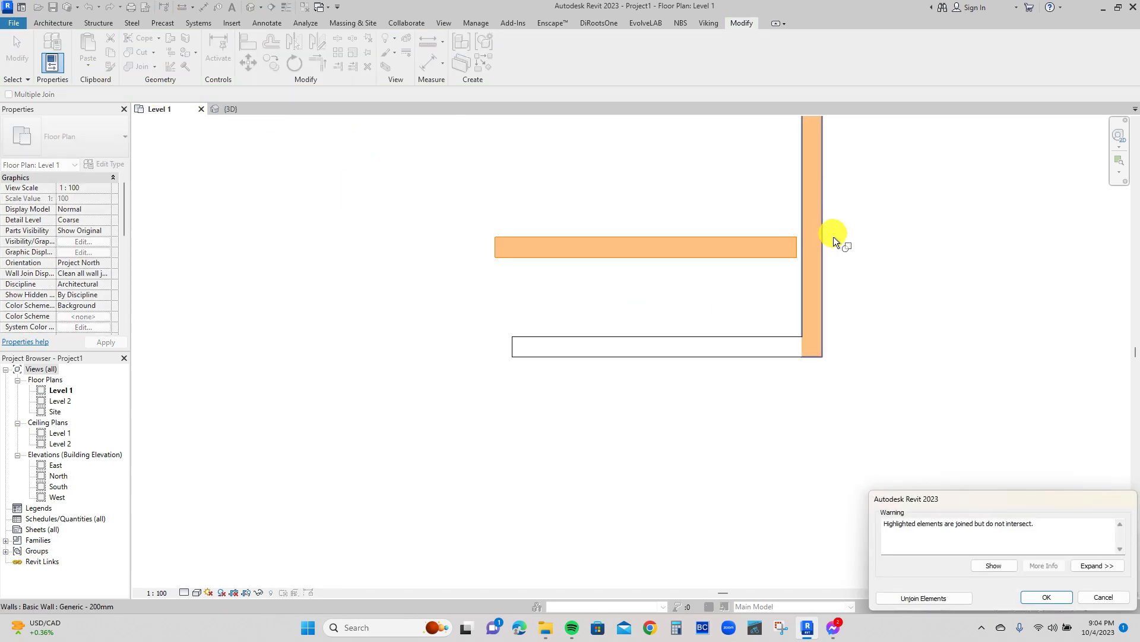
{"action": "key", "text": "Escape"}
Stretch the new horizontal wall's end across and past the vertical wall, and undo the stretch
{"action": "left_click", "coordinate": [756, 252]}
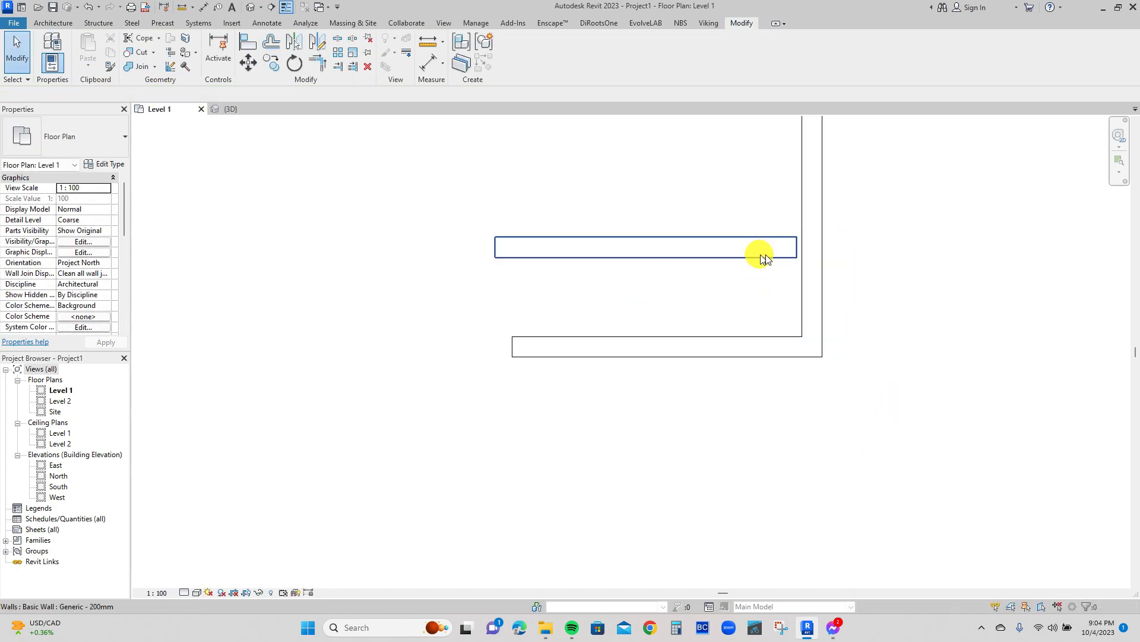
{"action": "left_click_drag", "start_coordinate": [799, 250], "coordinate": [975, 256]}
{"action": "left_click", "coordinate": [961, 342]}
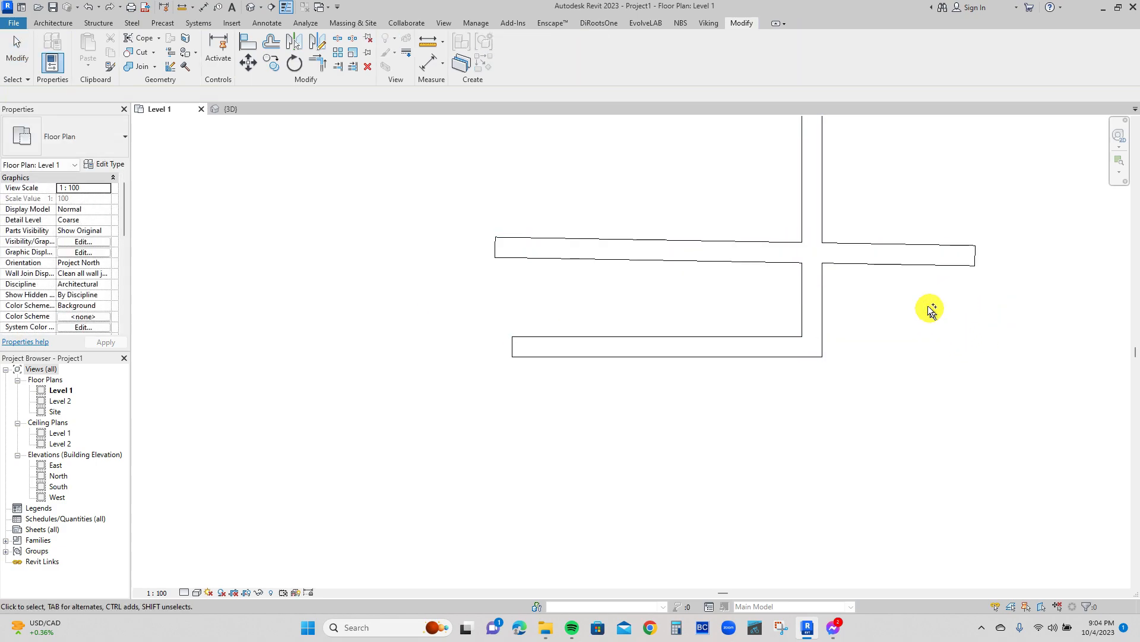
{"action": "key", "text": "ctrl+z"}
Disallow joins at the new horizontal wall's end near the vertical wall and stretch that end to the vertical wall's inner face
{"action": "left_click", "coordinate": [794, 248]}
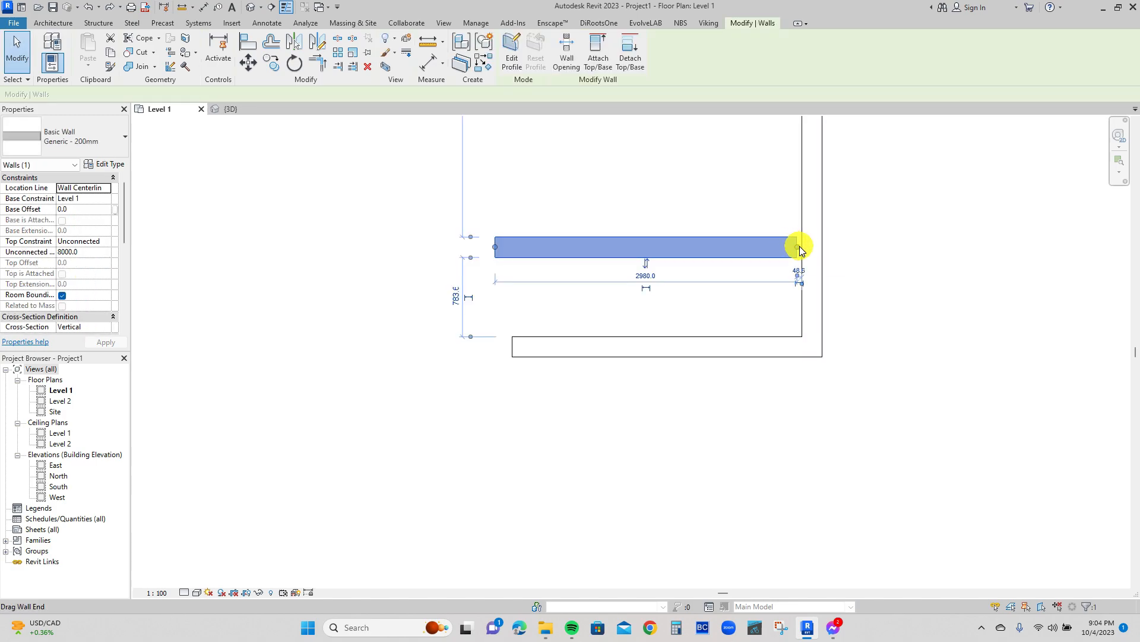
{"action": "right_click", "coordinate": [797, 249]}
{"action": "left_click", "coordinate": [842, 317]}
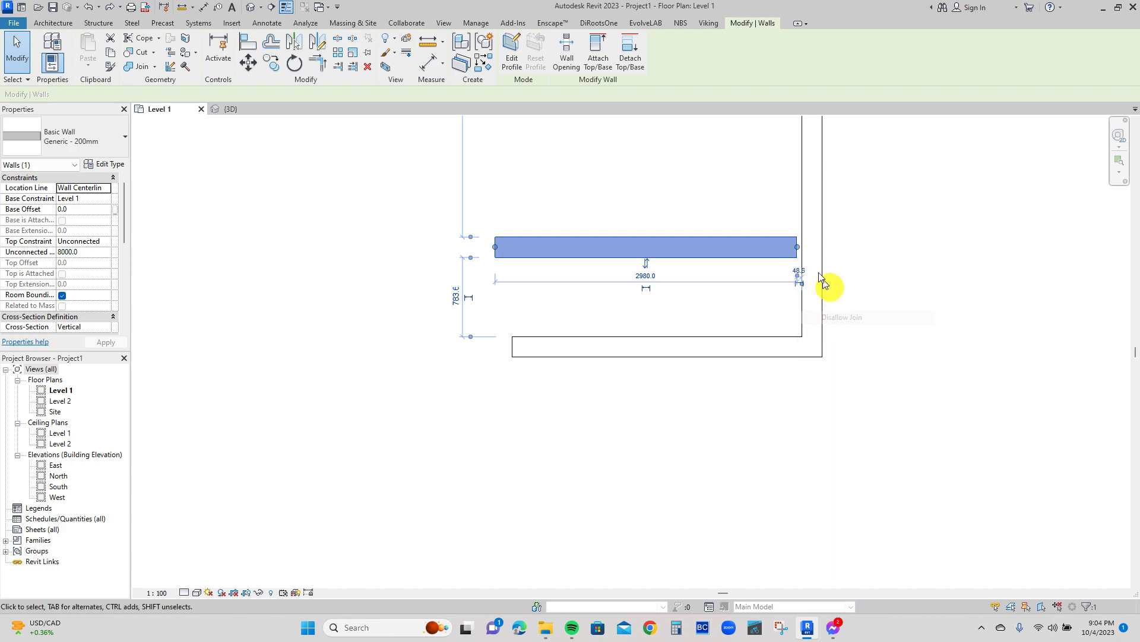
{"action": "left_click_drag", "start_coordinate": [797, 248], "coordinate": [802, 248]}
{"action": "scroll", "coordinate": [820, 255], "scroll_direction": "up", "scroll_amount": 3}
{"action": "key", "text": "Escape"}
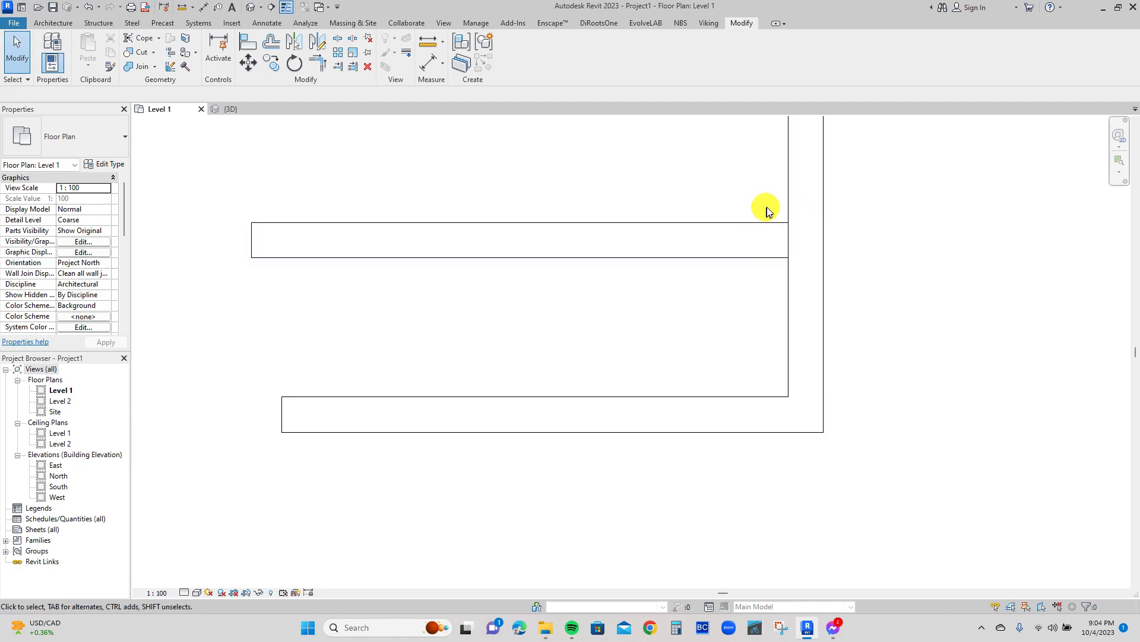
{"action": "scroll", "coordinate": [789, 406], "scroll_direction": "down", "scroll_amount": 1}
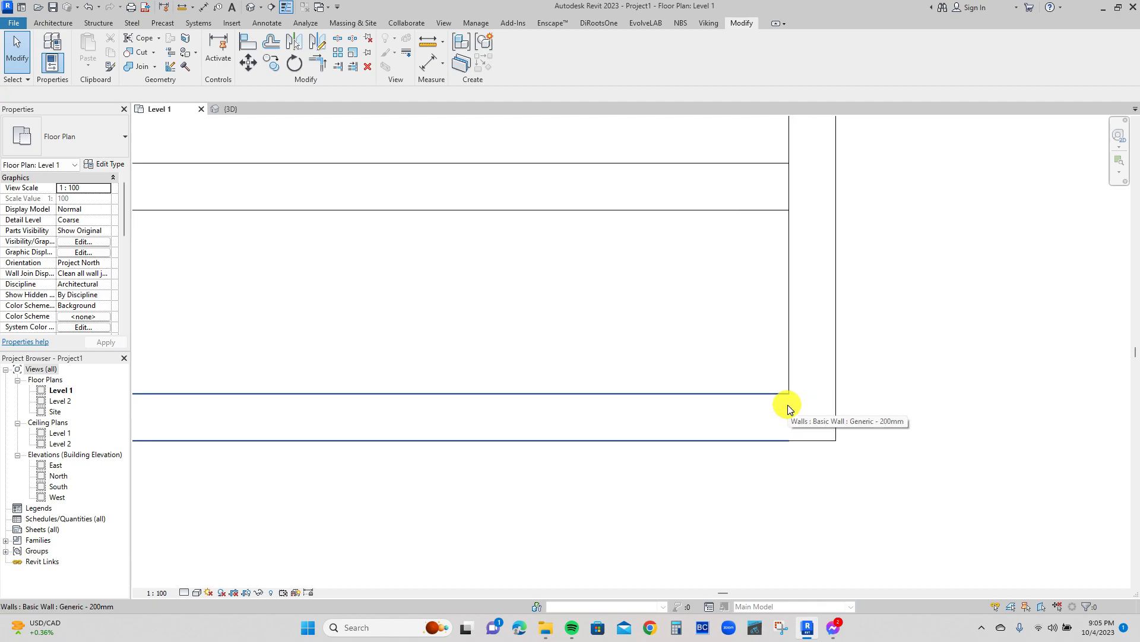
Allow joins at the new horizontal wall's end where it meets the vertical wall
{"action": "left_click", "coordinate": [758, 273]}
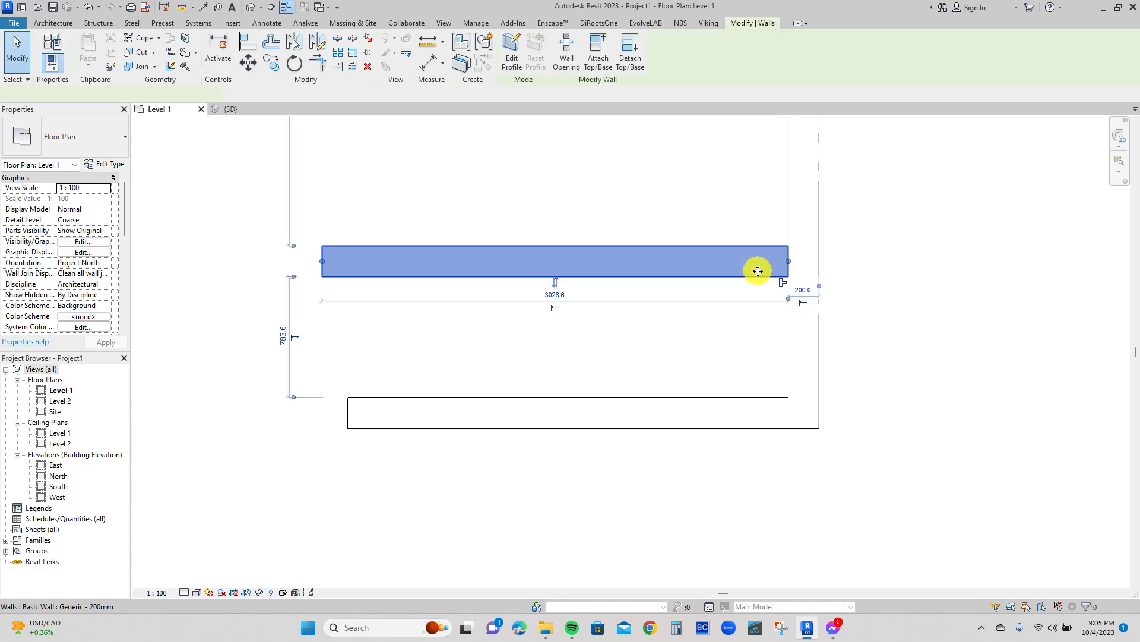
{"action": "right_click", "coordinate": [788, 259]}
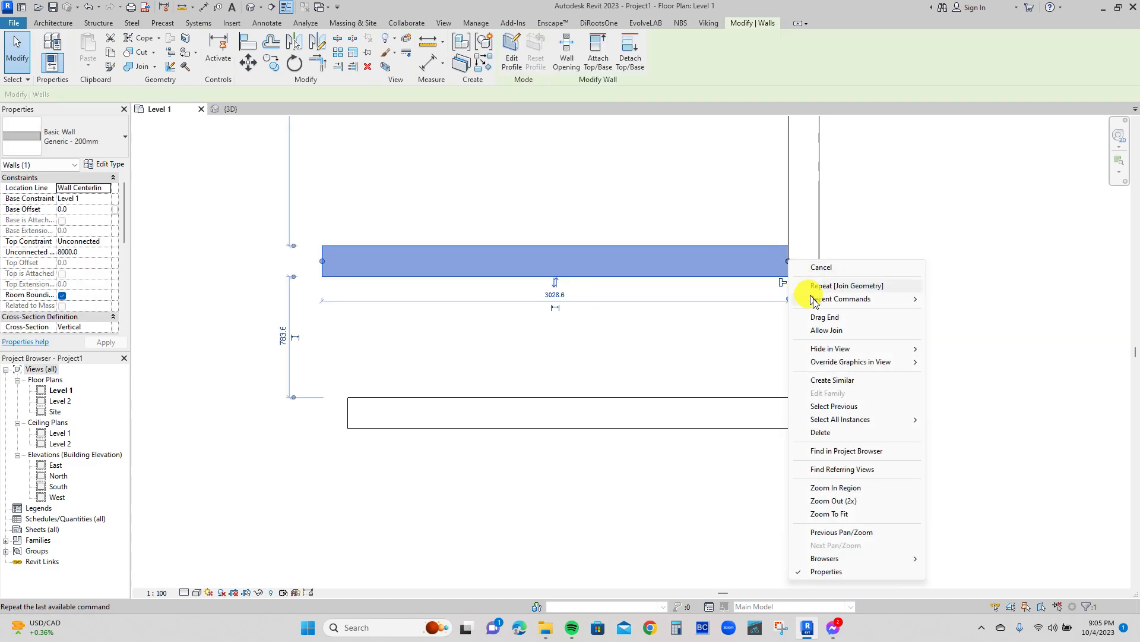
{"action": "left_click", "coordinate": [833, 334]}
{"action": "scroll", "coordinate": [715, 313], "scroll_direction": "up", "scroll_amount": 3}
{"action": "left_click", "coordinate": [733, 323]}
{"action": "scroll", "coordinate": [756, 341], "scroll_direction": "down", "scroll_amount": 4}
{"action": "scroll", "coordinate": [757, 343], "scroll_direction": "down", "scroll_amount": 3}
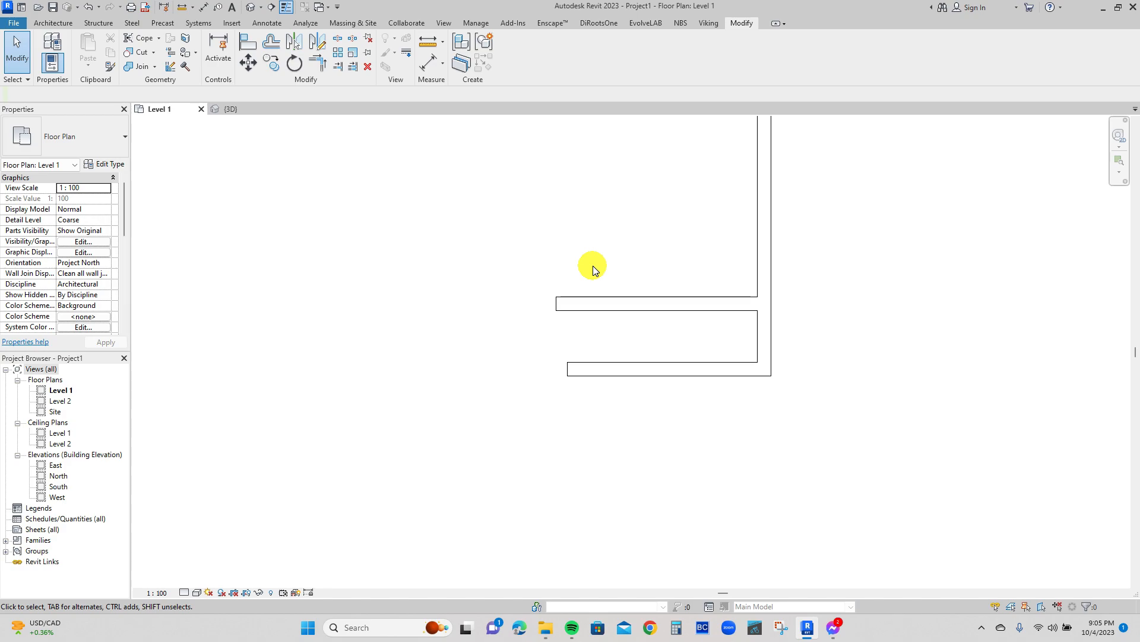
{"action": "middle_click_drag", "start_coordinate": [651, 244], "coordinate": [551, 366]}
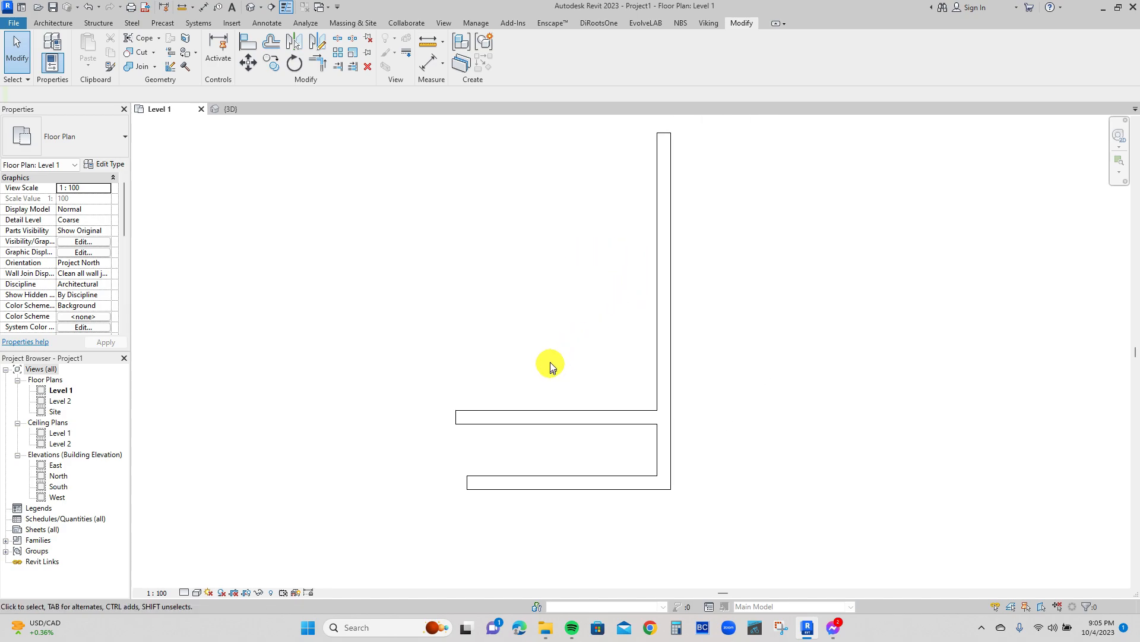